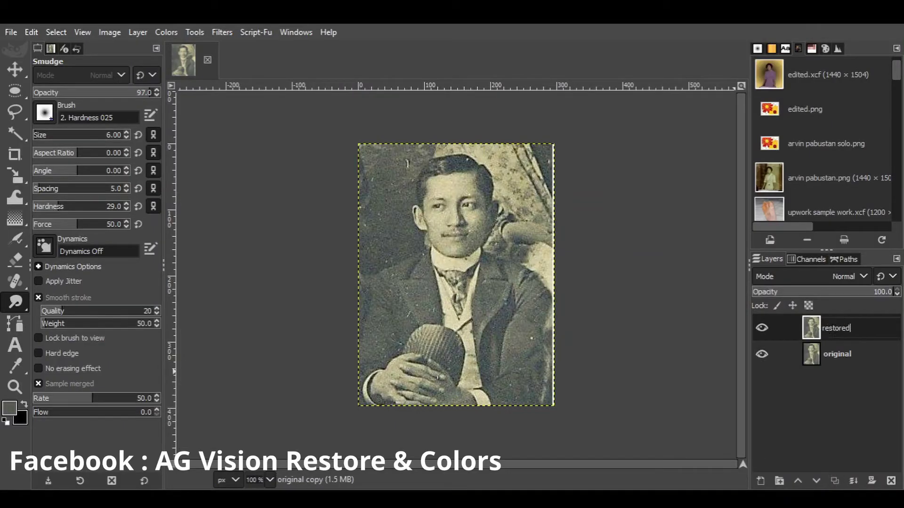
# Name the new layer 'restored', zoom into the face and shrink the Smudge brush to 4
pyautogui.press('Return')
pyautogui.scroll(4, 467, 187)
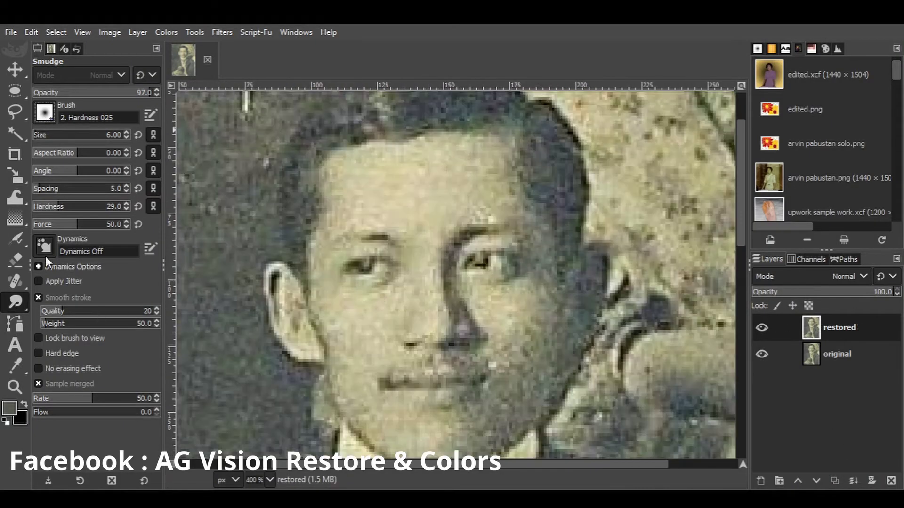
pyautogui.scroll(1, 343, 191)
pyautogui.scroll(1, 316, 198)
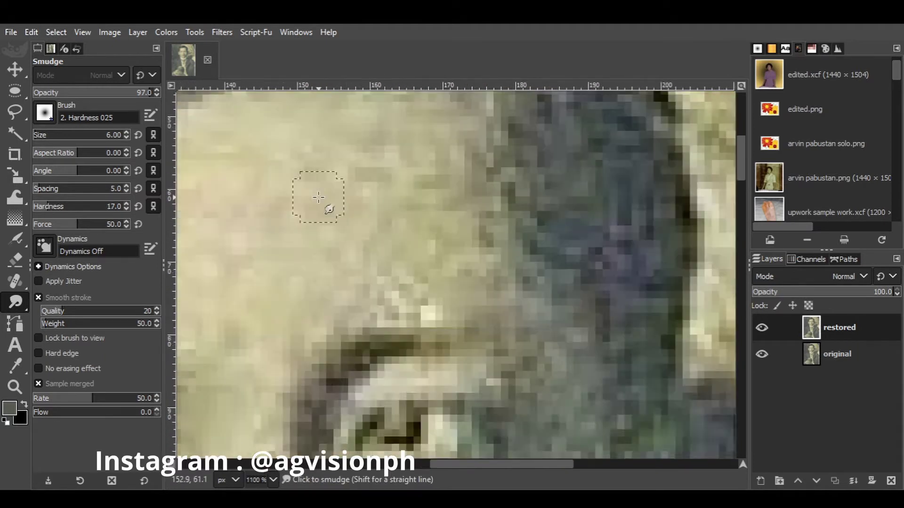
pyautogui.scroll(1, 385, 226)
pyautogui.scroll(-1, 385, 226)
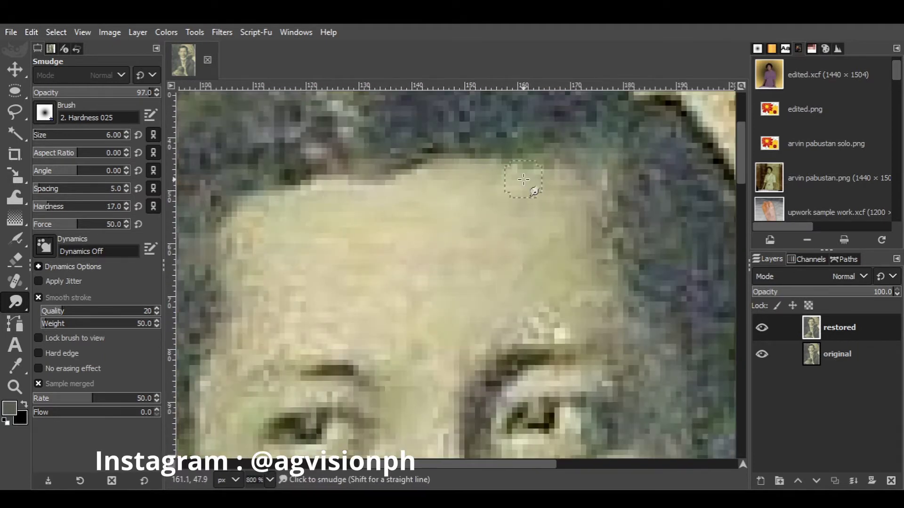
pyautogui.scroll(-1, 523, 179)
pyautogui.scroll(1, 383, 192)
pyautogui.scroll(1, 347, 206)
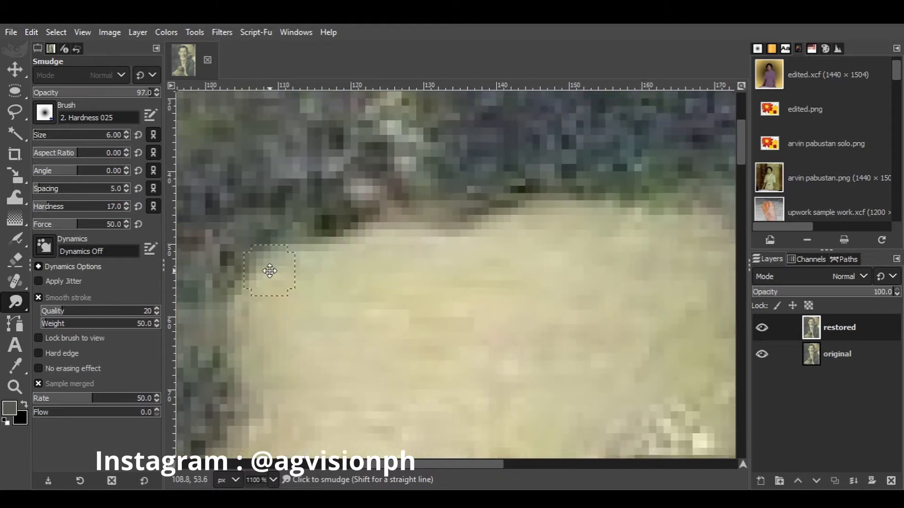
pyautogui.scroll(-1, 270, 271)
pyautogui.scroll(1, 279, 204)
pyautogui.scroll(-1, 326, 362)
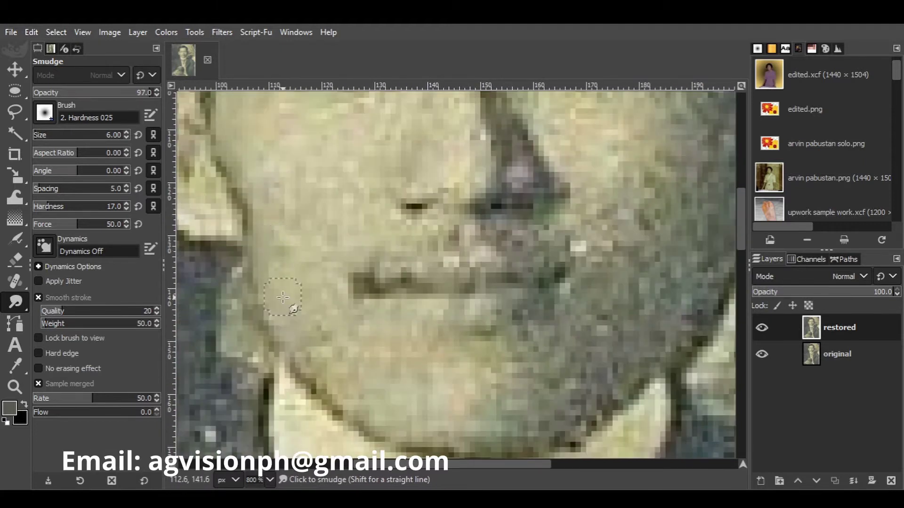
pyautogui.scroll(1, 313, 282)
pyautogui.scroll(1, 374, 259)
pyautogui.scroll(1, 398, 268)
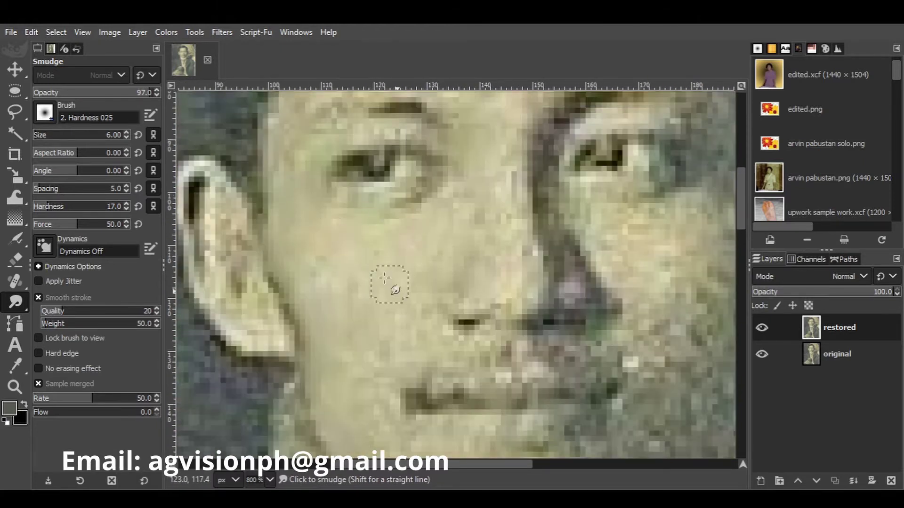
pyautogui.scroll(2, 359, 201)
pyautogui.scroll(2, 393, 232)
pyautogui.hscroll(3, 420, 192)
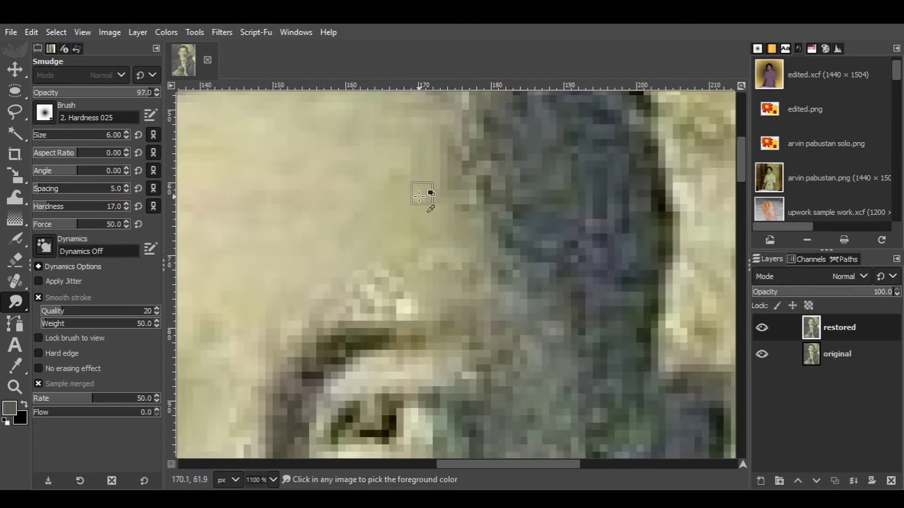
pyautogui.scroll(-1, 377, 226)
pyautogui.hscroll(-3, 358, 235)
pyautogui.scroll(-1, 358, 236)
pyautogui.scroll(3, 293, 252)
pyautogui.scroll(-3, 320, 269)
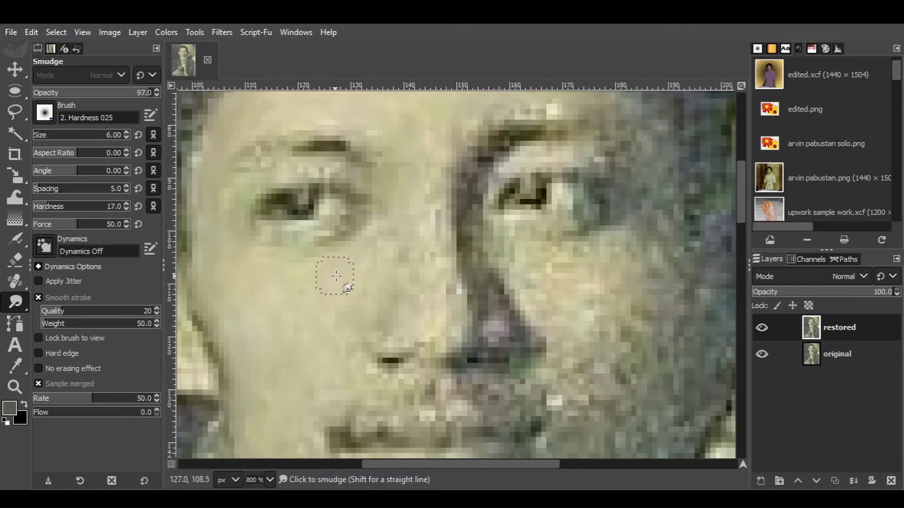
pyautogui.scroll(-1, 324, 306)
pyautogui.scroll(2, 329, 258)
pyautogui.scroll(-1, 363, 177)
pyautogui.hscroll(2, 329, 211)
pyautogui.press('[')
pyautogui.press('[')
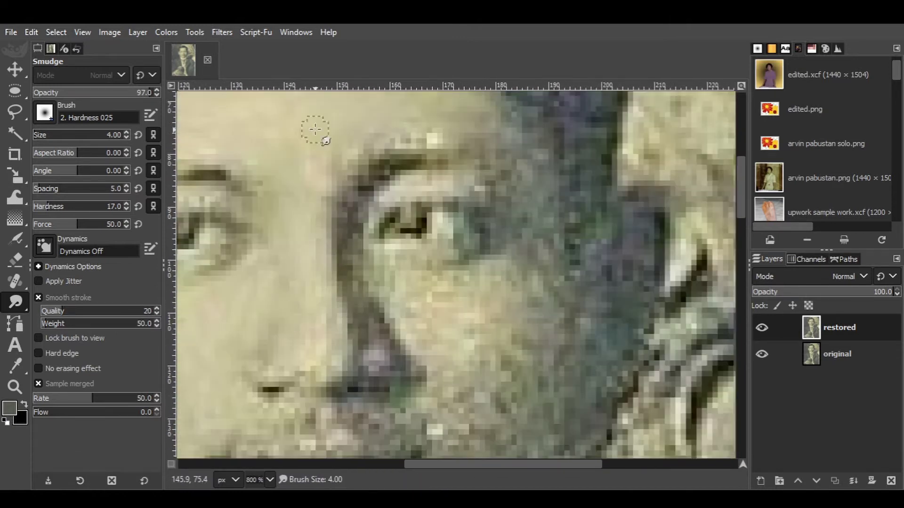
# Smudge along the lips to blend away their grainy pixels
pyautogui.scroll(2, 329, 212)
pyautogui.scroll(-1, 421, 190)
pyautogui.hscroll(-2, 329, 182)
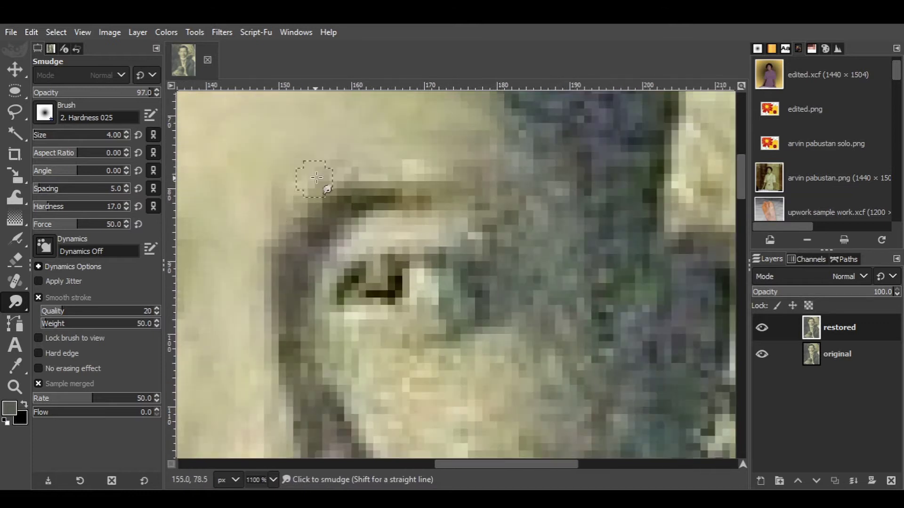
pyautogui.scroll(-1, 365, 169)
pyautogui.scroll(-2, 365, 170)
pyautogui.scroll(2, 400, 219)
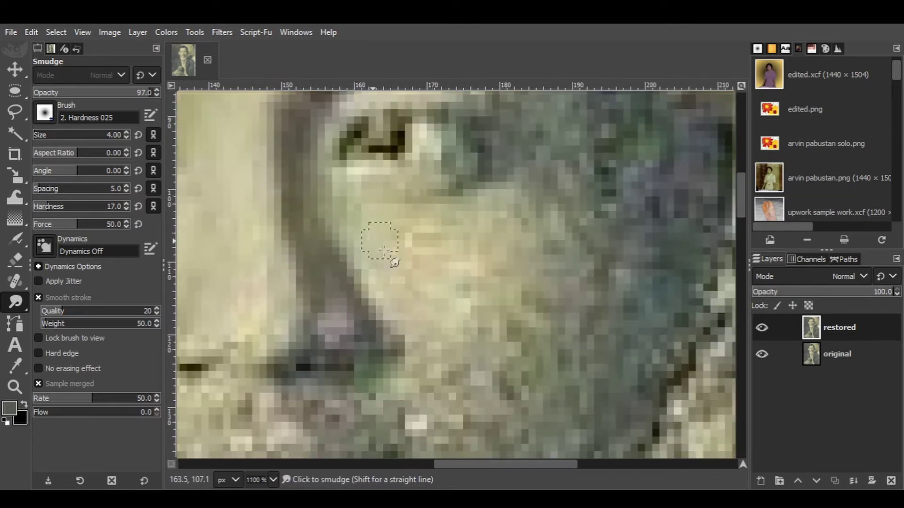
pyautogui.scroll(-1, 383, 251)
pyautogui.scroll(-3, 329, 247)
pyautogui.hscroll(-2, 326, 246)
pyautogui.hscroll(2, 386, 288)
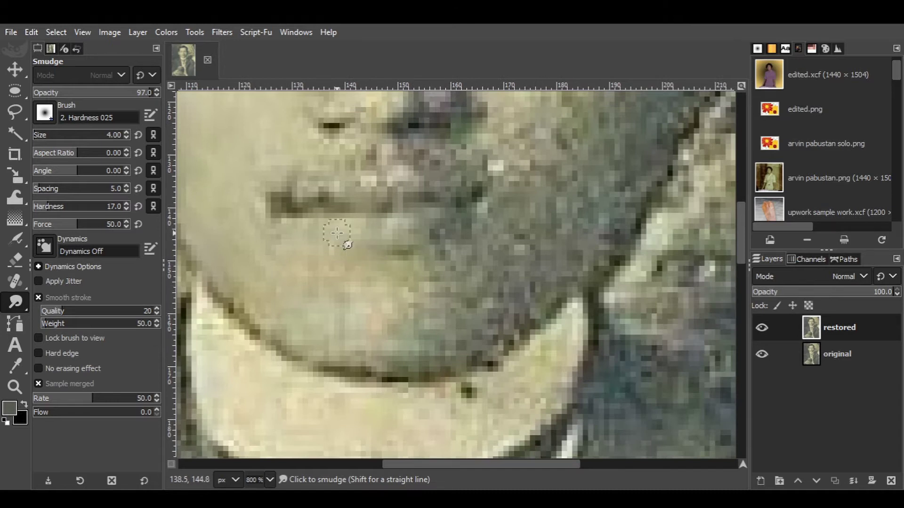
pyautogui.scroll(-2, 375, 161)
pyautogui.scroll(3, 409, 145)
pyautogui.scroll(1, 473, 191)
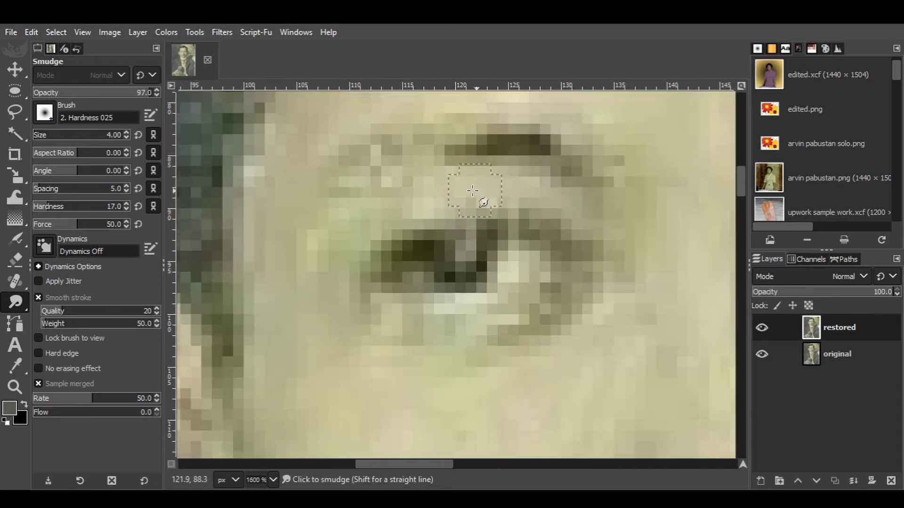
pyautogui.scroll(-1, 514, 162)
pyautogui.scroll(-2, 565, 252)
pyautogui.scroll(-2, 460, 317)
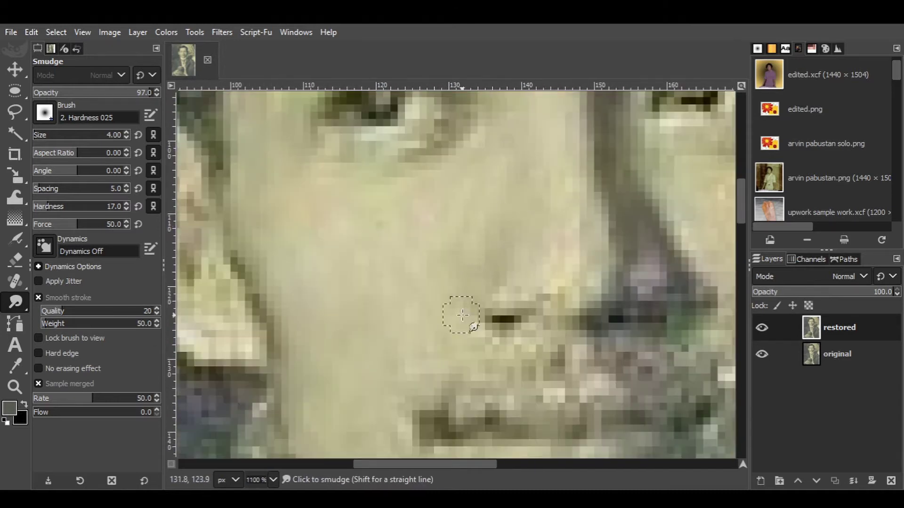
pyautogui.scroll(3, 379, 350)
pyautogui.scroll(-1, 380, 351)
pyautogui.scroll(1, 464, 371)
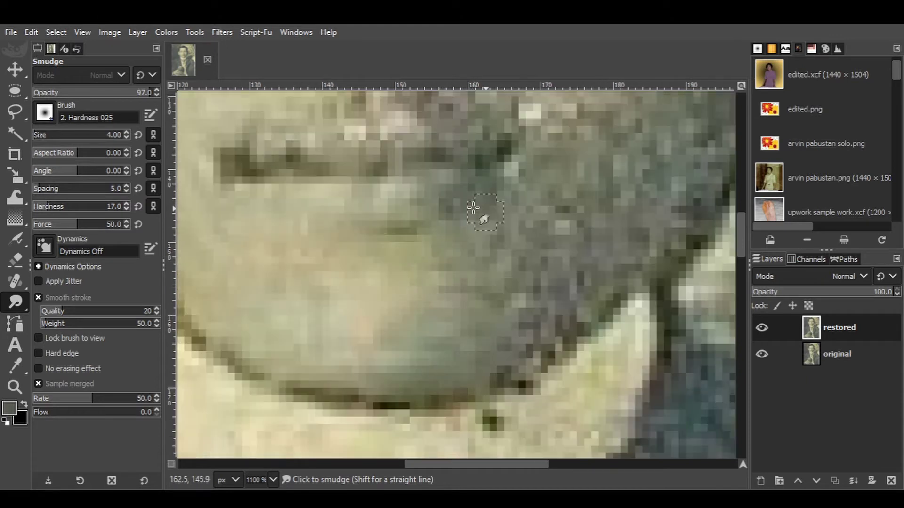
pyautogui.scroll(-1, 473, 207)
pyautogui.scroll(1, 359, 236)
pyautogui.scroll(-1, 413, 191)
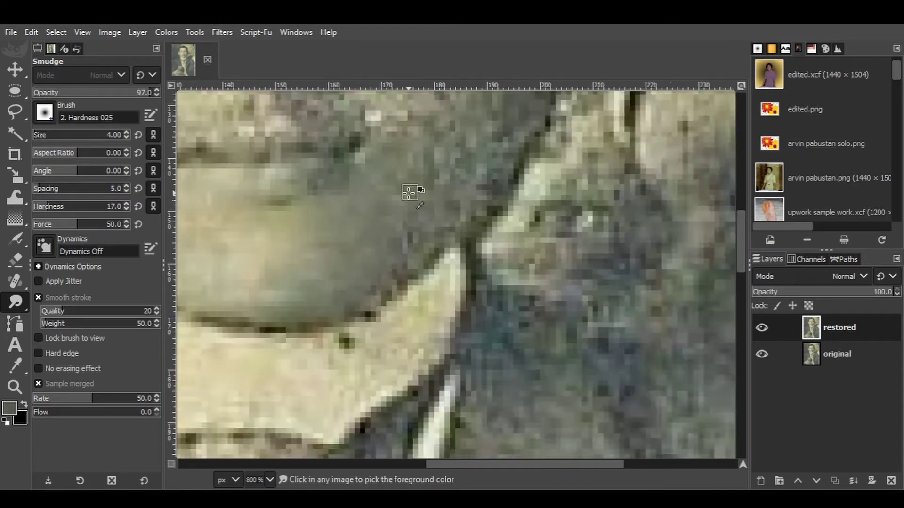
pyautogui.scroll(1, 343, 208)
pyautogui.scroll(1, 389, 238)
pyautogui.scroll(-1, 370, 253)
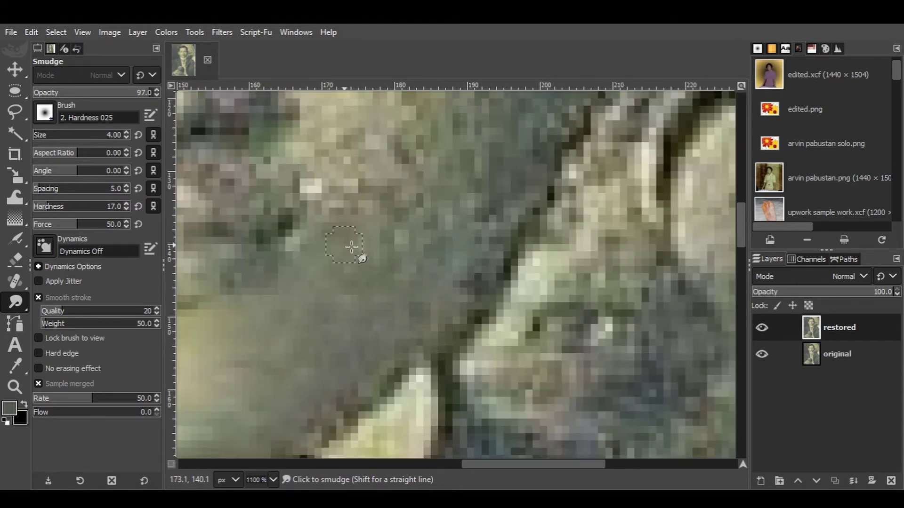
pyautogui.scroll(-1, 409, 274)
pyautogui.scroll(-1, 383, 264)
pyautogui.scroll(1, 462, 256)
pyautogui.scroll(1, 443, 231)
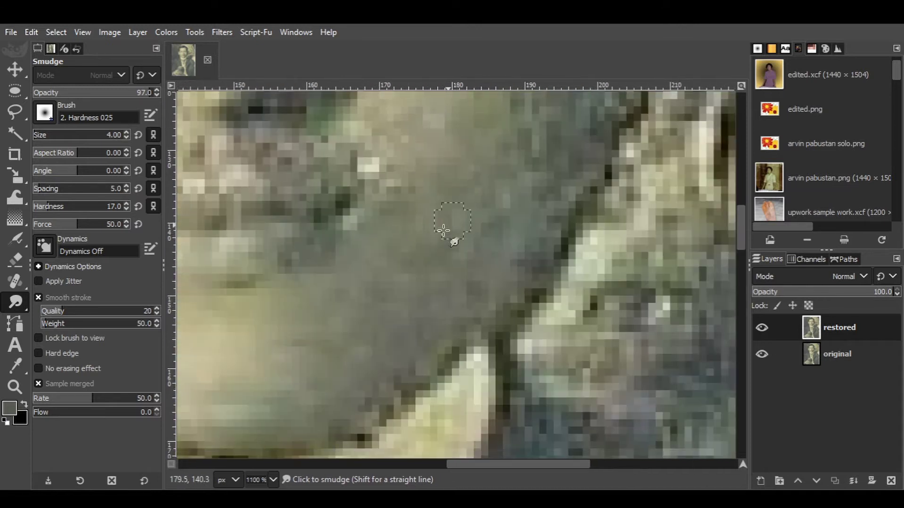
pyautogui.scroll(1, 423, 283)
pyautogui.scroll(1, 471, 263)
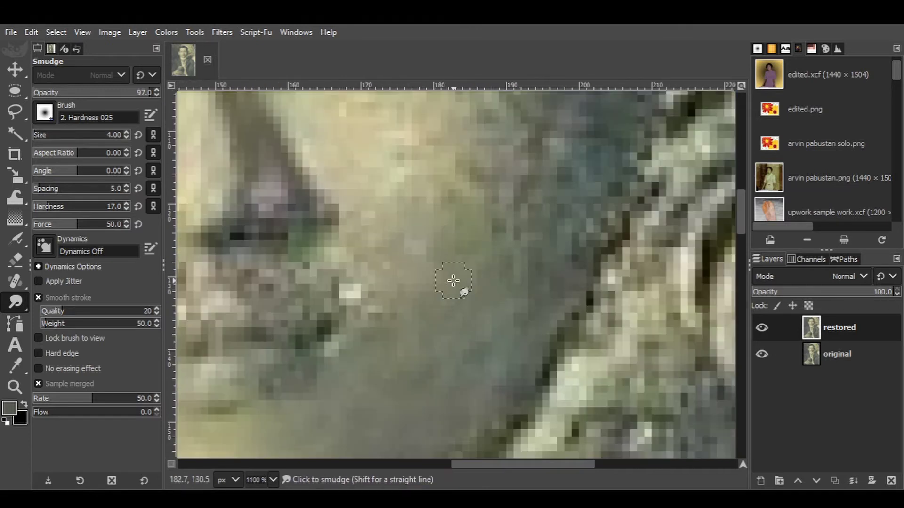
pyautogui.scroll(1, 409, 250)
pyautogui.scroll(-1, 401, 240)
pyautogui.scroll(1, 371, 276)
pyautogui.hscroll(-1, 262, 331)
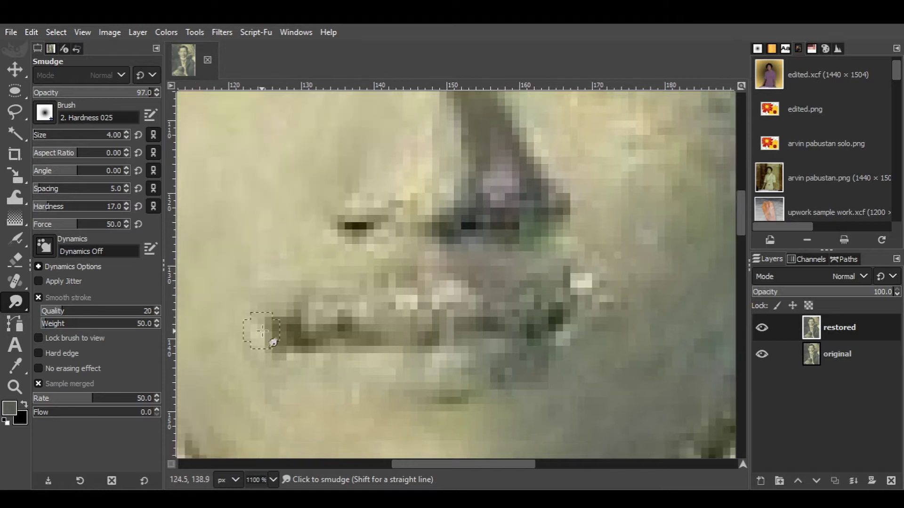
pyautogui.moveTo(532, 333); pyautogui.dragTo(320, 318)
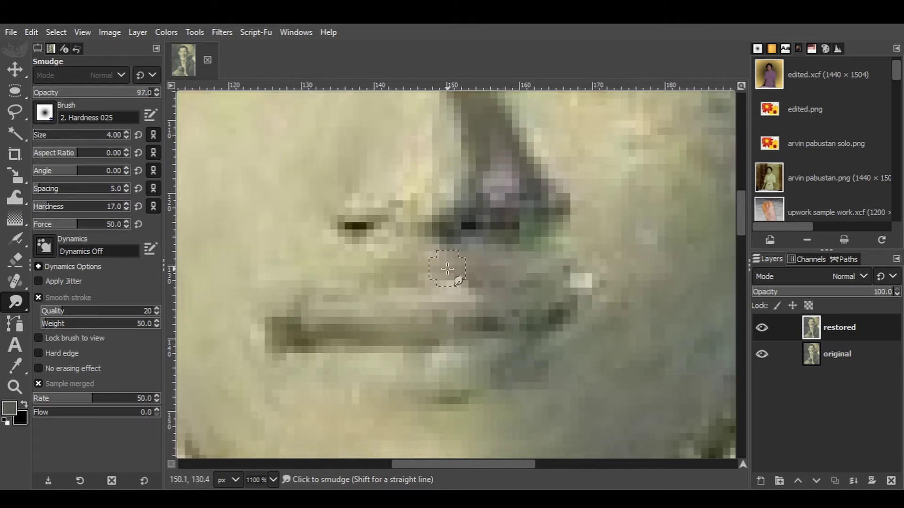
# Pan around the face to check the smoothed forehead, cheeks, lips and chin
pyautogui.scroll(-1, 447, 269)
pyautogui.scroll(-2, 541, 237)
pyautogui.scroll(2, 359, 259)
pyautogui.scroll(1, 384, 298)
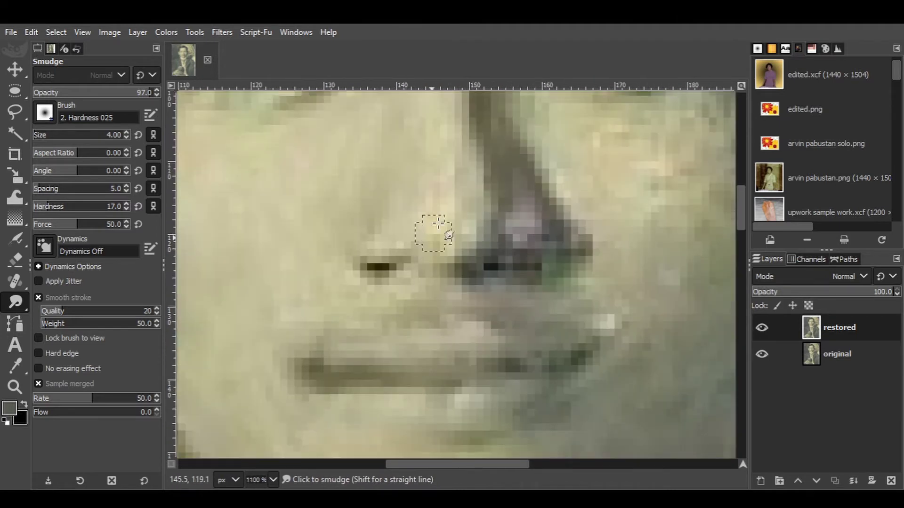
pyautogui.scroll(3, 438, 223)
pyautogui.hscroll(1, 463, 216)
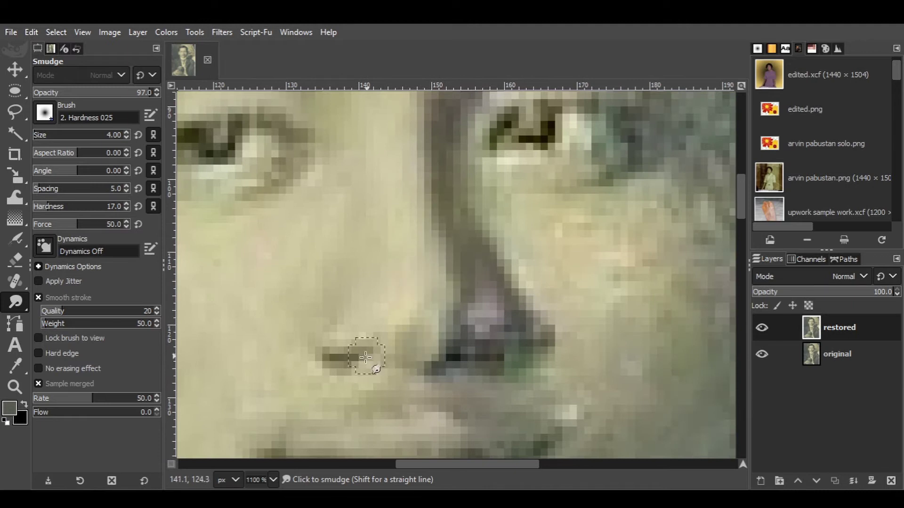
pyautogui.scroll(-1, 347, 252)
pyautogui.scroll(-2, 347, 252)
pyautogui.scroll(2, 316, 250)
pyautogui.scroll(1, 422, 303)
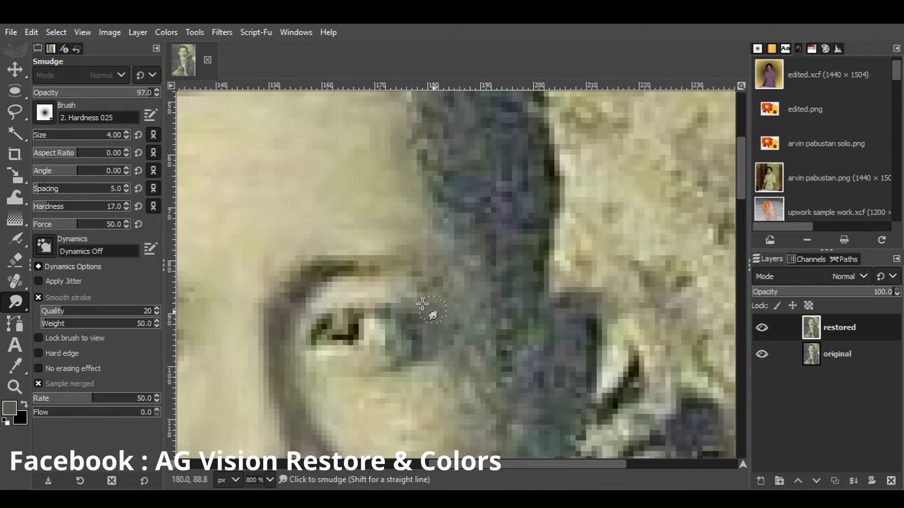
pyautogui.scroll(-1, 422, 304)
pyautogui.scroll(-1, 440, 363)
pyautogui.scroll(-2, 424, 292)
pyautogui.scroll(1, 279, 309)
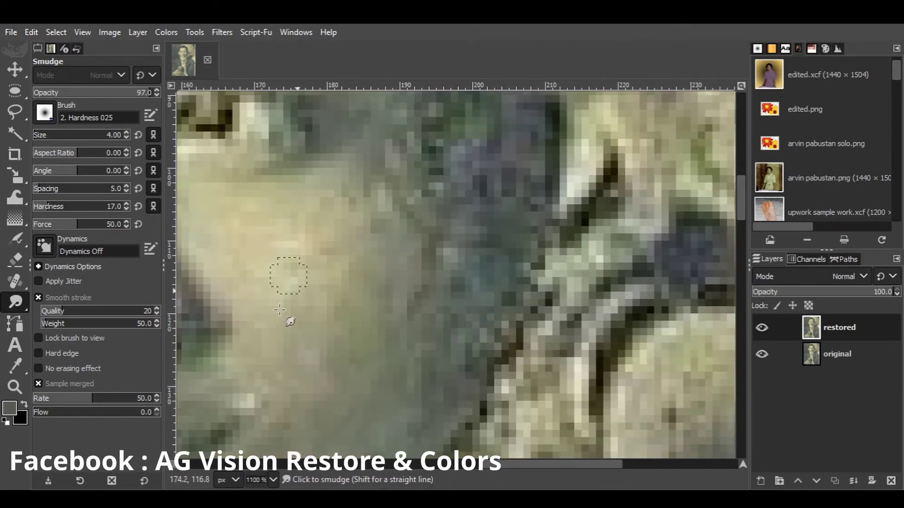
pyautogui.scroll(2, 279, 310)
pyautogui.scroll(-2, 378, 268)
# Smudge the dark eyebrow and hair area beside the face to smooth its grain
pyautogui.scroll(2, 340, 325)
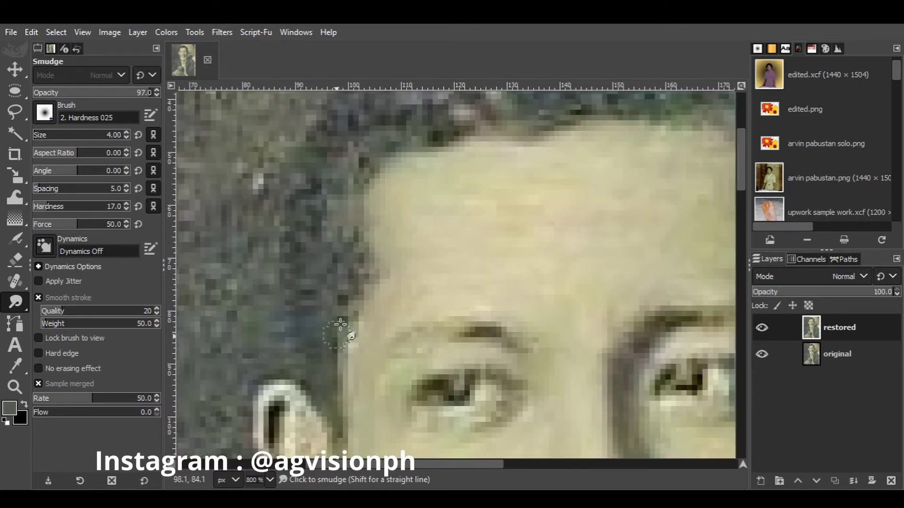
pyautogui.scroll(1, 365, 278)
pyautogui.scroll(-1, 323, 236)
pyautogui.scroll(1, 302, 302)
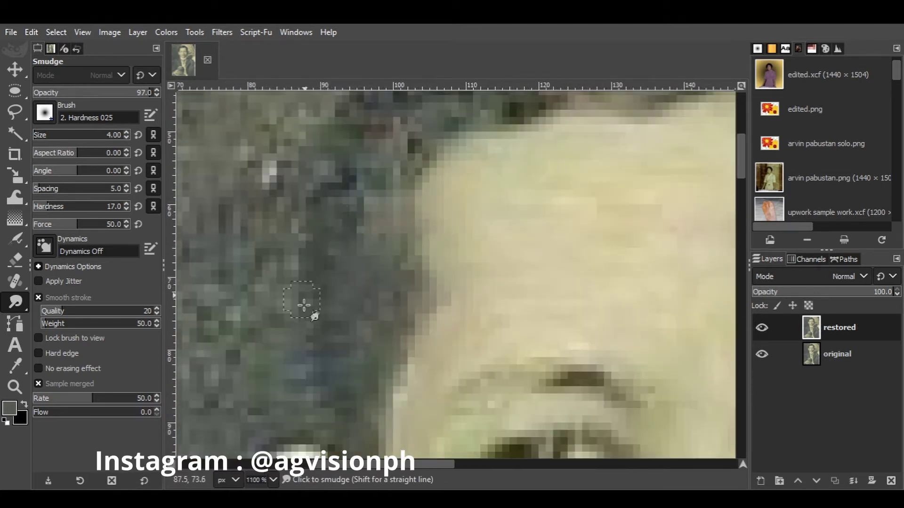
pyautogui.scroll(1, 354, 237)
pyautogui.scroll(2, 306, 308)
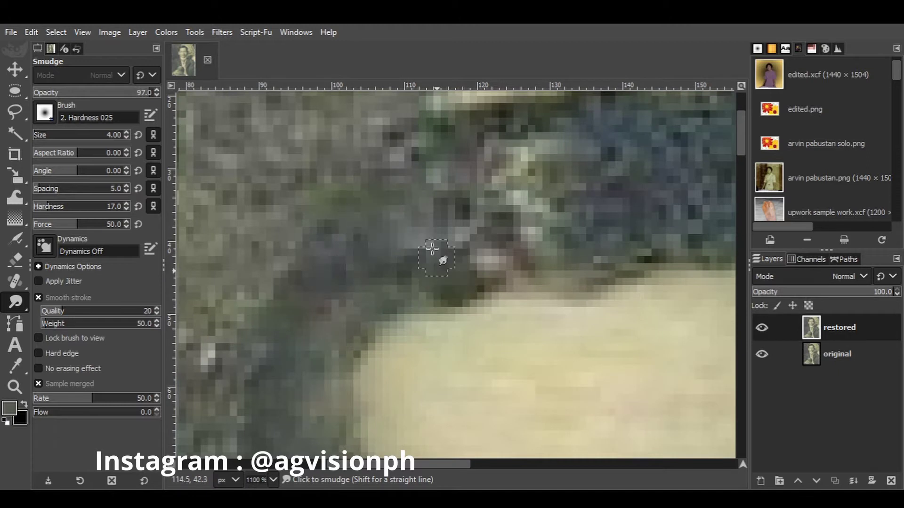
pyautogui.scroll(-1, 369, 224)
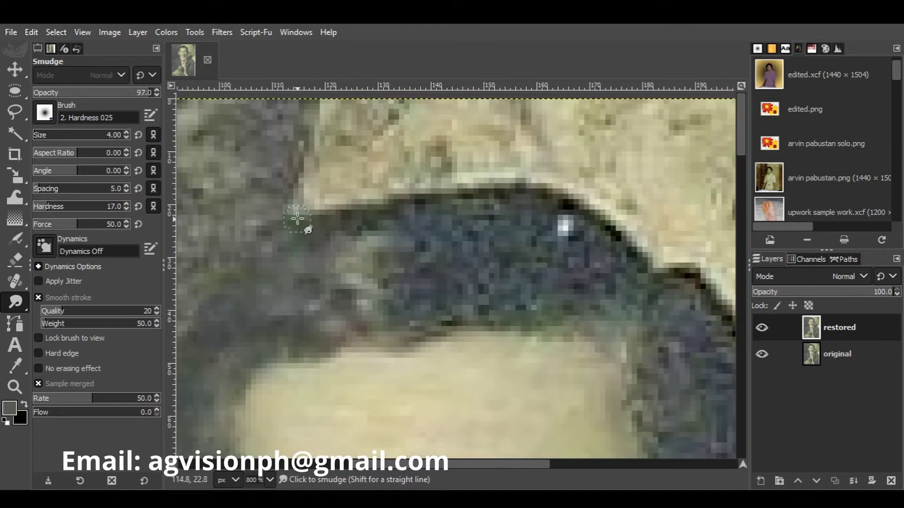
pyautogui.scroll(2, 299, 216)
pyautogui.moveTo(382, 286)
pyautogui.mouseDown()
pyautogui.moveTo(434, 222)
pyautogui.moveTo(484, 257)
pyautogui.moveTo(535, 333)
pyautogui.moveTo(460, 196)
pyautogui.mouseUp()
# Raise brush hardness to 32 and smudge the ear's edge smooth
pyautogui.hscroll(3, 460, 196)
pyautogui.scroll(-1, 460, 196)
pyautogui.hscroll(3, 414, 224)
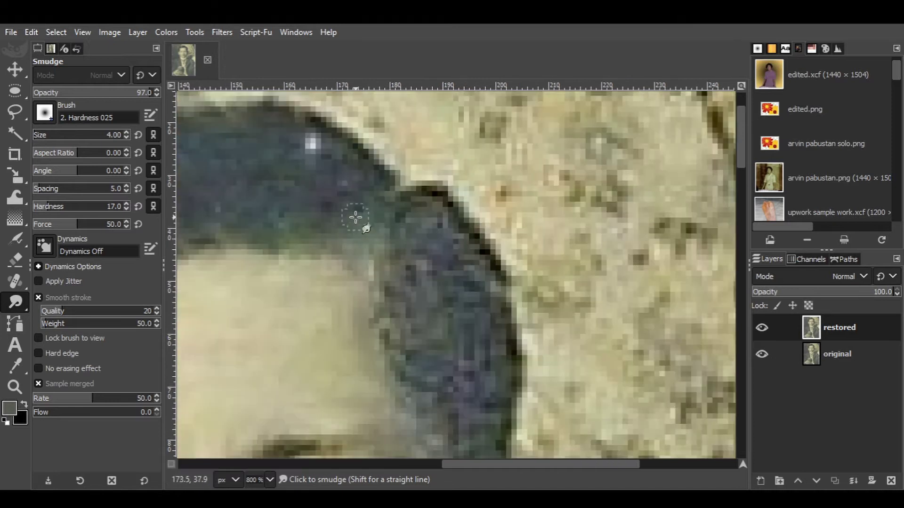
pyautogui.scroll(-2, 357, 218)
pyautogui.scroll(2, 376, 133)
pyautogui.hscroll(-1, 376, 134)
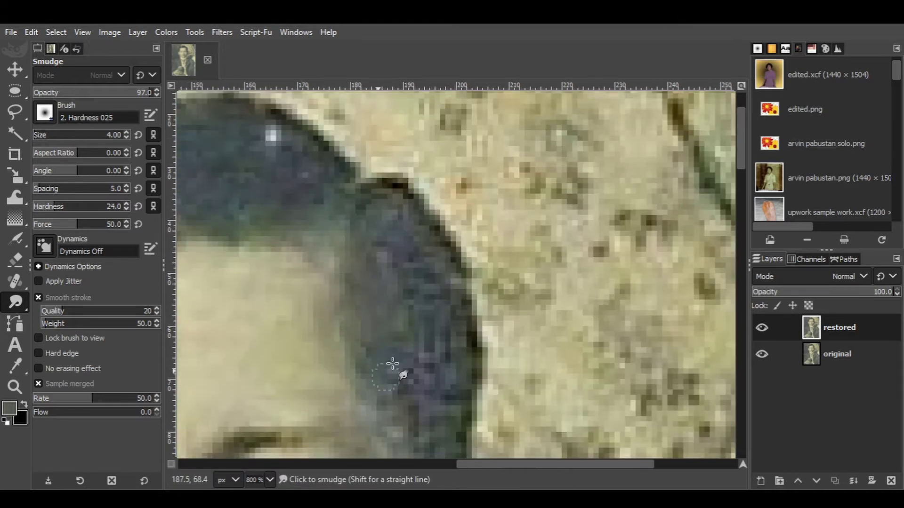
pyautogui.scroll(-2, 400, 233)
pyautogui.hscroll(1, 401, 232)
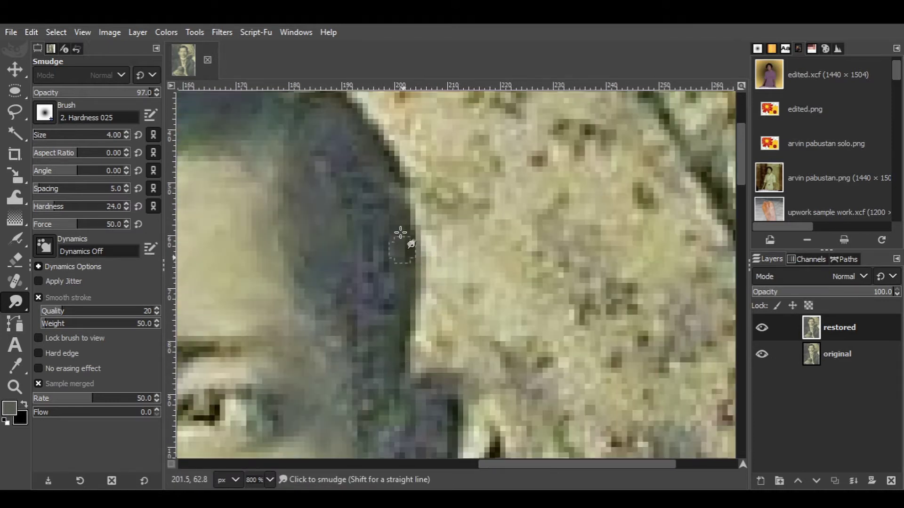
pyautogui.scroll(-2, 370, 214)
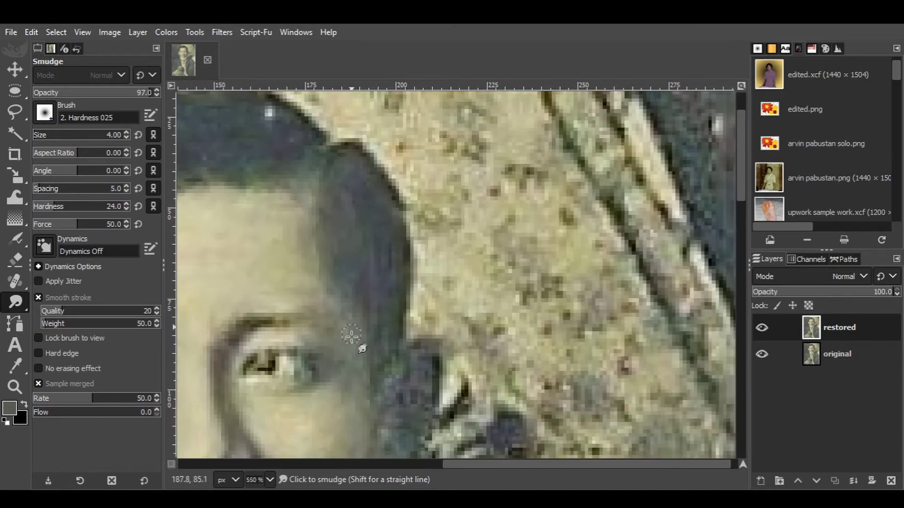
pyautogui.press('}')
pyautogui.scroll(-2, 405, 320)
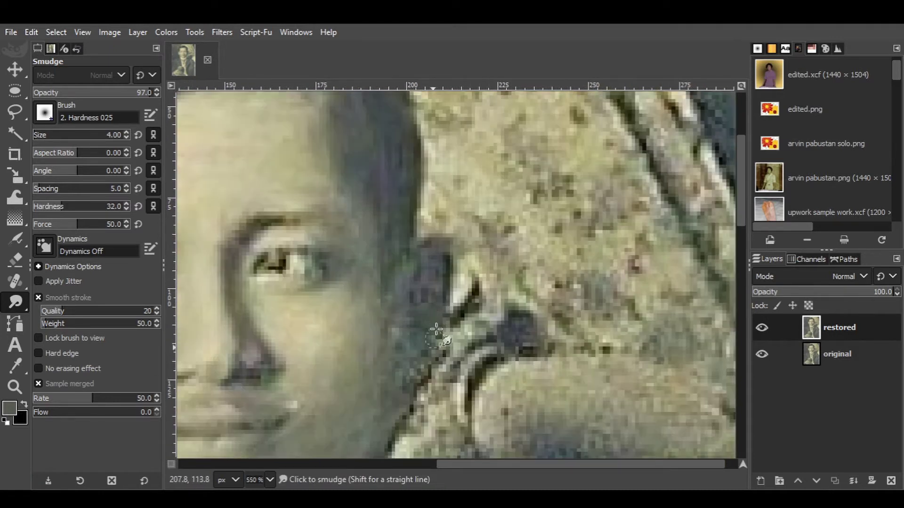
pyautogui.hscroll(-1, 385, 371)
pyautogui.scroll(1, 397, 238)
pyautogui.moveTo(329, 202)
pyautogui.mouseDown()
pyautogui.moveTo(323, 242)
pyautogui.moveTo(295, 221)
pyautogui.mouseUp()
pyautogui.scroll(-4, 295, 221)
pyautogui.scroll(3, 429, 191)
# Smudge away the grain on the dark jacket fabric of the restored layer
pyautogui.scroll(-3, 419, 246)
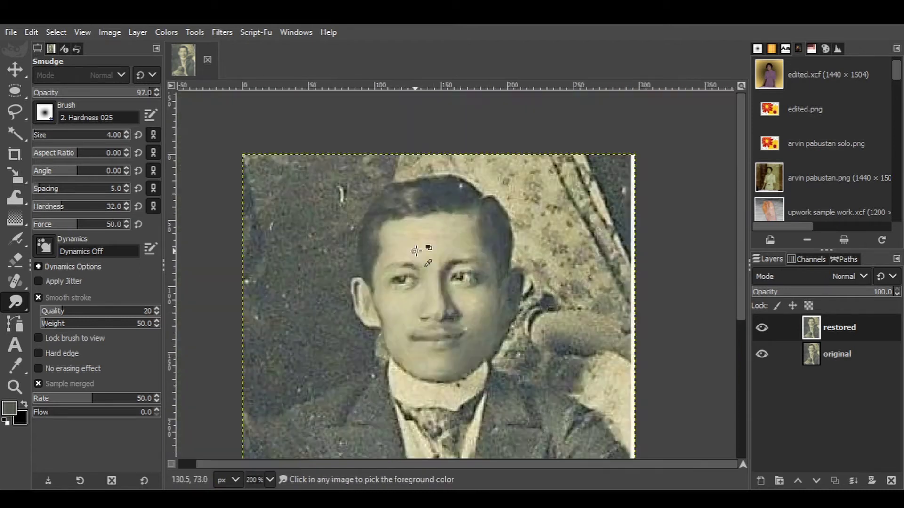
pyautogui.scroll(4, 488, 242)
pyautogui.scroll(-2, 367, 347)
pyautogui.scroll(-2, 529, 288)
pyautogui.scroll(3, 397, 200)
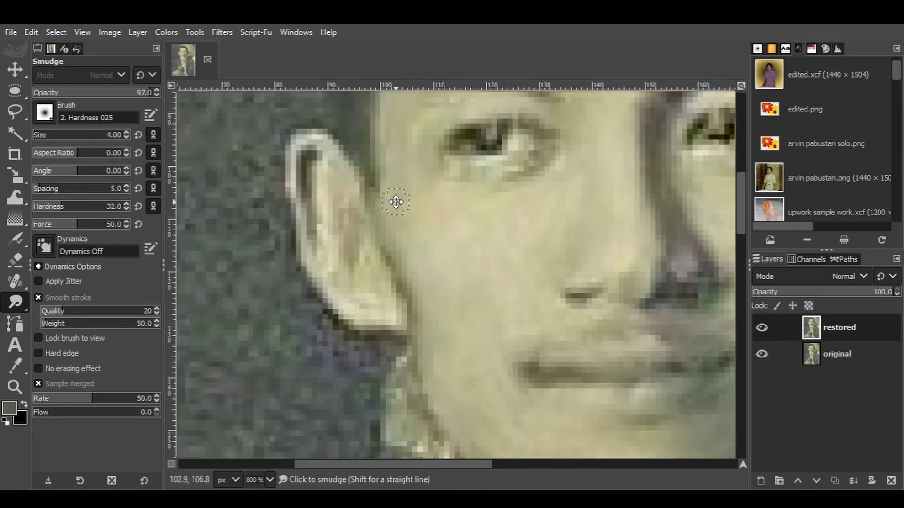
pyautogui.scroll(1, 540, 218)
pyautogui.scroll(-1, 540, 217)
pyautogui.scroll(-2, 462, 293)
pyautogui.scroll(3, 577, 170)
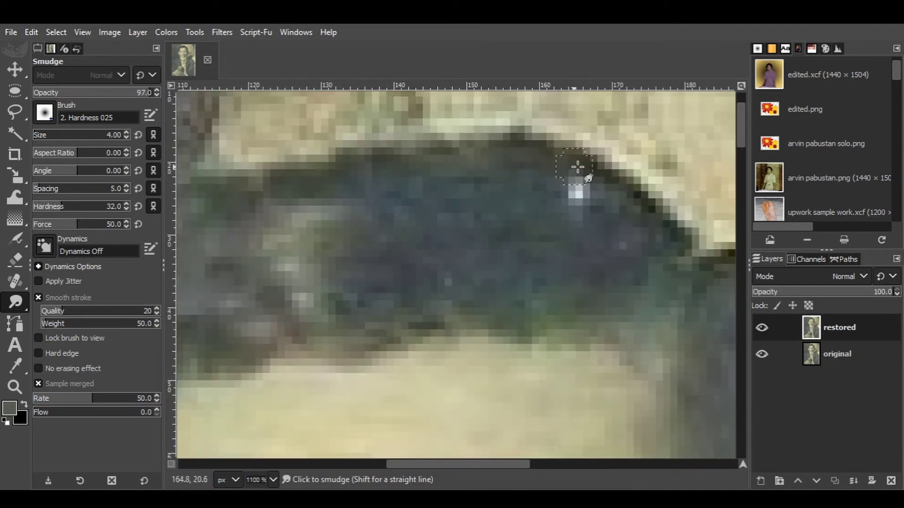
pyautogui.scroll(1, 383, 284)
pyautogui.scroll(-1, 332, 117)
pyautogui.scroll(-2, 480, 289)
pyautogui.scroll(-2, 442, 277)
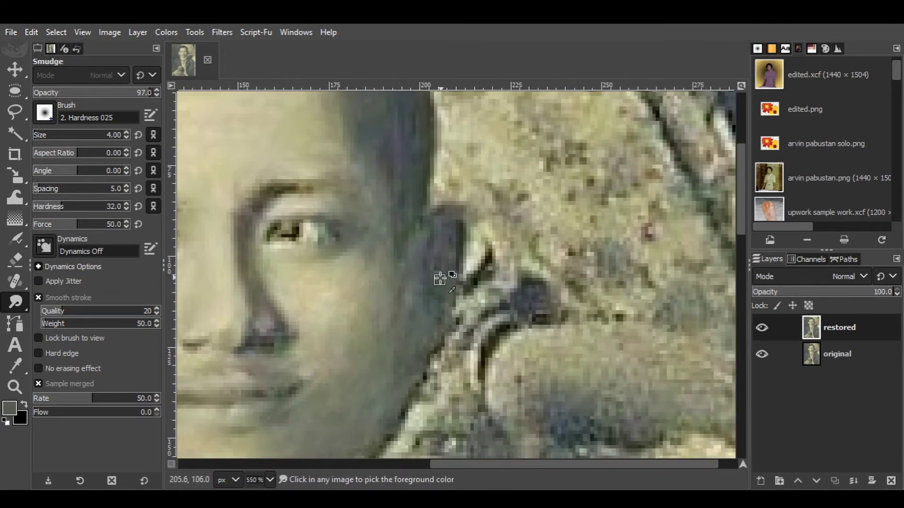
pyautogui.scroll(-2, 441, 284)
pyautogui.scroll(3, 441, 284)
pyautogui.scroll(1, 353, 259)
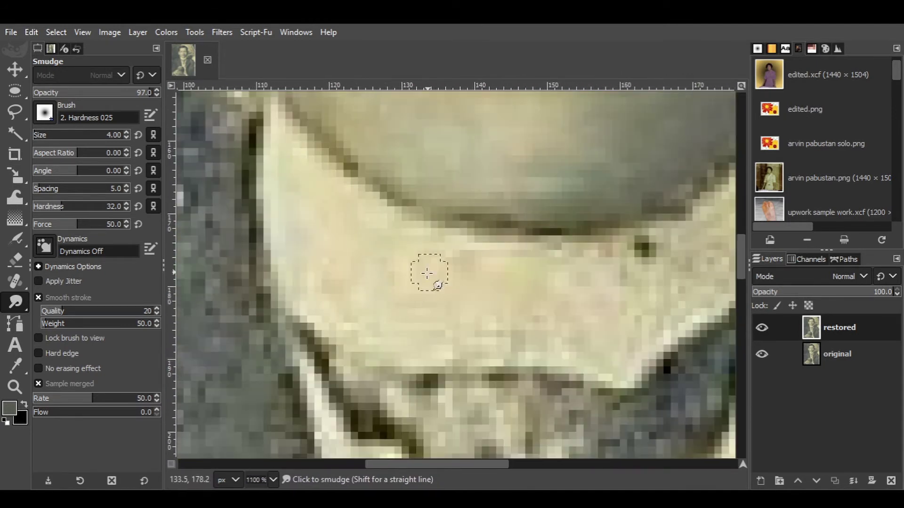
pyautogui.hscroll(5, 364, 208)
pyautogui.scroll(2, 373, 232)
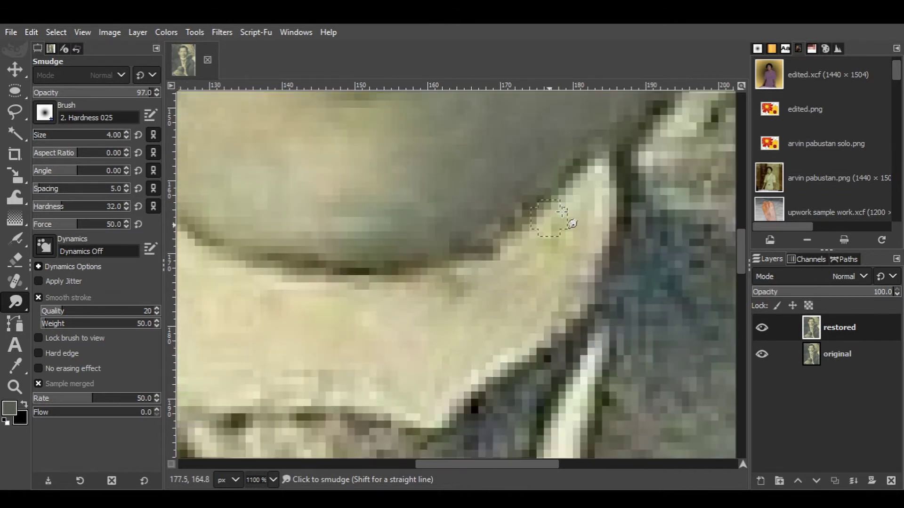
pyautogui.scroll(1, 493, 239)
pyautogui.hscroll(-5, 480, 282)
pyautogui.scroll(-1, 499, 324)
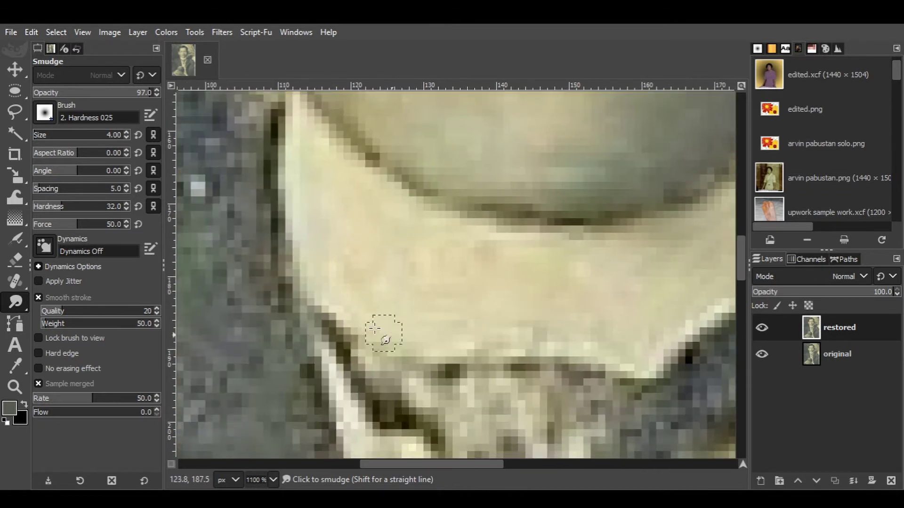
pyautogui.hscroll(-1, 470, 311)
pyautogui.scroll(1, 578, 290)
pyautogui.scroll(3, 471, 282)
pyautogui.scroll(2, 415, 242)
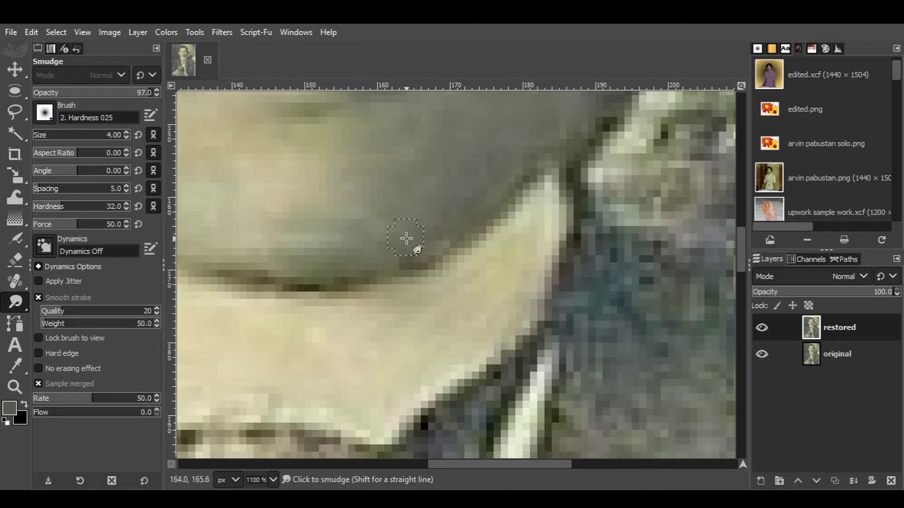
pyautogui.scroll(-2, 485, 282)
pyautogui.scroll(-2, 476, 227)
pyautogui.keyDown('ctrl'); pyautogui.scroll(1, 476, 227); pyautogui.keyUp('ctrl')
# Resize the Smudge brush and smooth the collar and lapel edges
pyautogui.press('[')
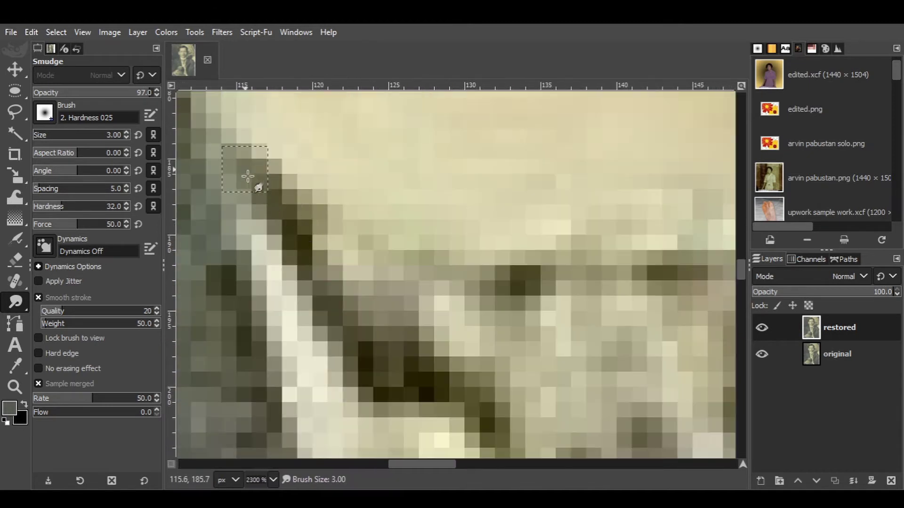
pyautogui.scroll(-2, 401, 286)
pyautogui.hscroll(1, 424, 287)
pyautogui.press(']')
pyautogui.press(']')
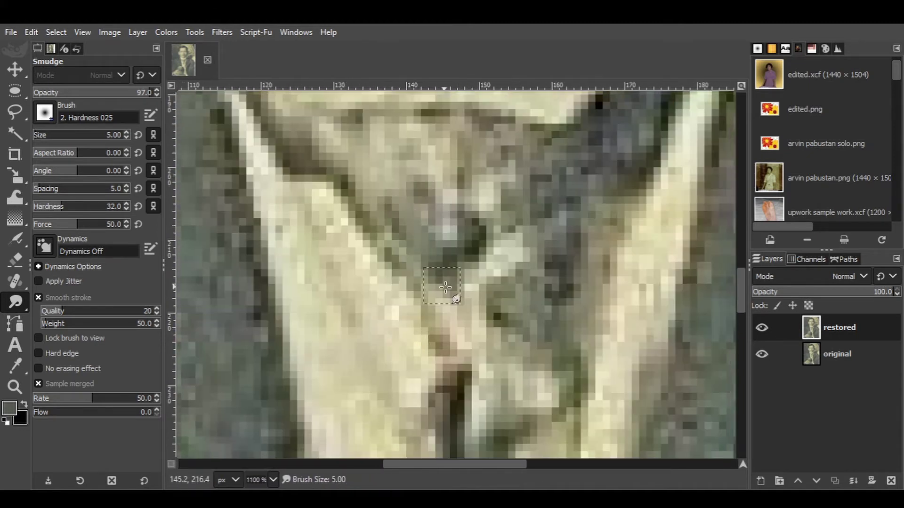
pyautogui.press(']')
pyautogui.press(']')
pyautogui.scroll(-3, 522, 235)
pyautogui.scroll(5, 428, 283)
pyautogui.hscroll(1, 428, 282)
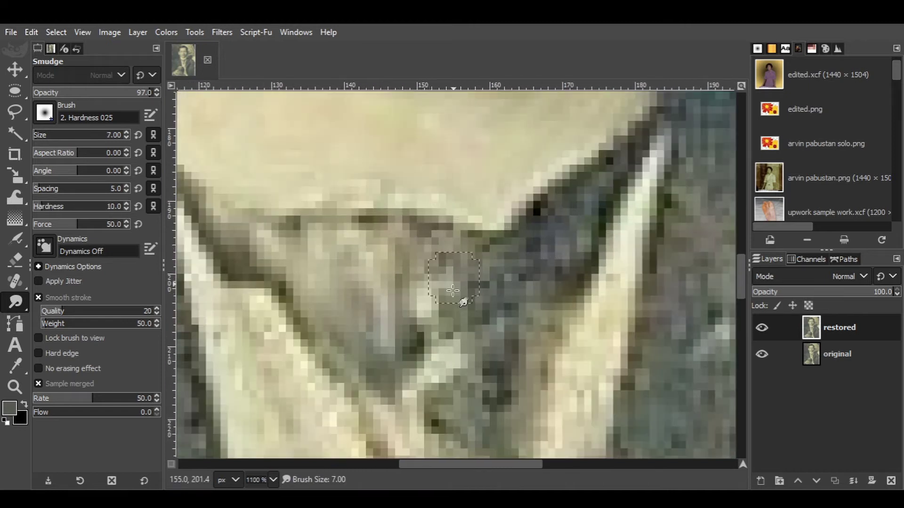
pyautogui.keyDown('ctrl'); pyautogui.scroll(-1, 553, 272); pyautogui.keyUp('ctrl')
pyautogui.keyDown('ctrl'); pyautogui.scroll(-1, 383, 276); pyautogui.keyUp('ctrl')
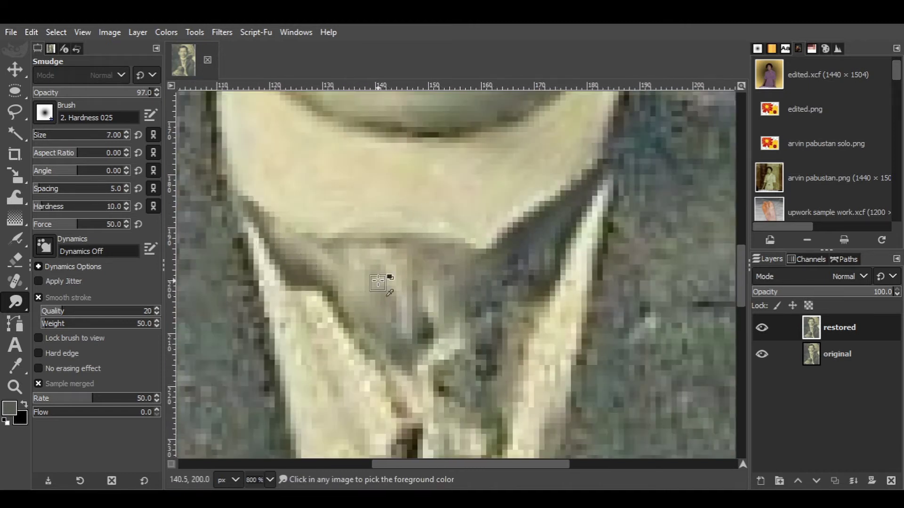
pyautogui.keyDown('ctrl'); pyautogui.scroll(-1, 377, 277); pyautogui.keyUp('ctrl')
pyautogui.keyDown('ctrl'); pyautogui.scroll(1, 403, 281); pyautogui.keyUp('ctrl')
pyautogui.scroll(-3, 404, 281)
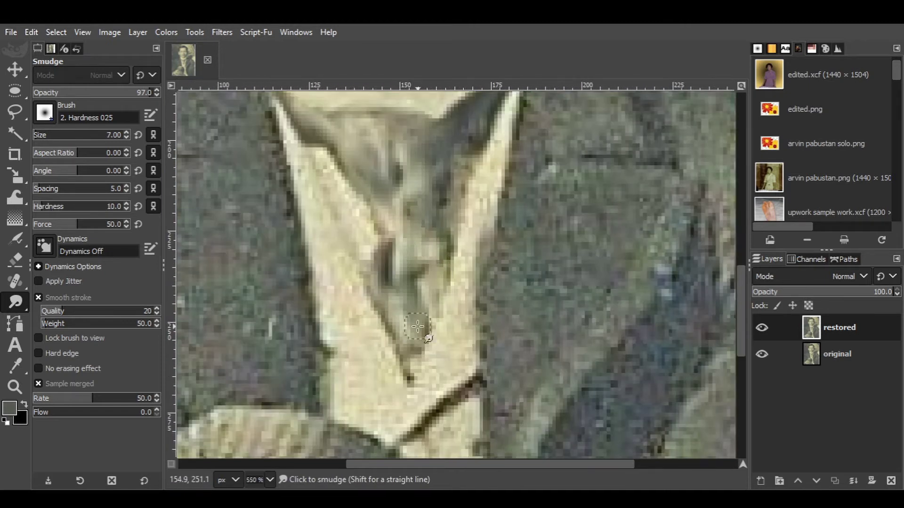
pyautogui.keyDown('ctrl'); pyautogui.scroll(-2, 418, 326); pyautogui.keyUp('ctrl')
pyautogui.keyDown('ctrl'); pyautogui.scroll(2, 397, 208); pyautogui.keyUp('ctrl')
pyautogui.keyDown('ctrl'); pyautogui.scroll(-1, 438, 202); pyautogui.keyUp('ctrl')
pyautogui.keyDown('ctrl'); pyautogui.scroll(-3, 537, 259); pyautogui.keyUp('ctrl')
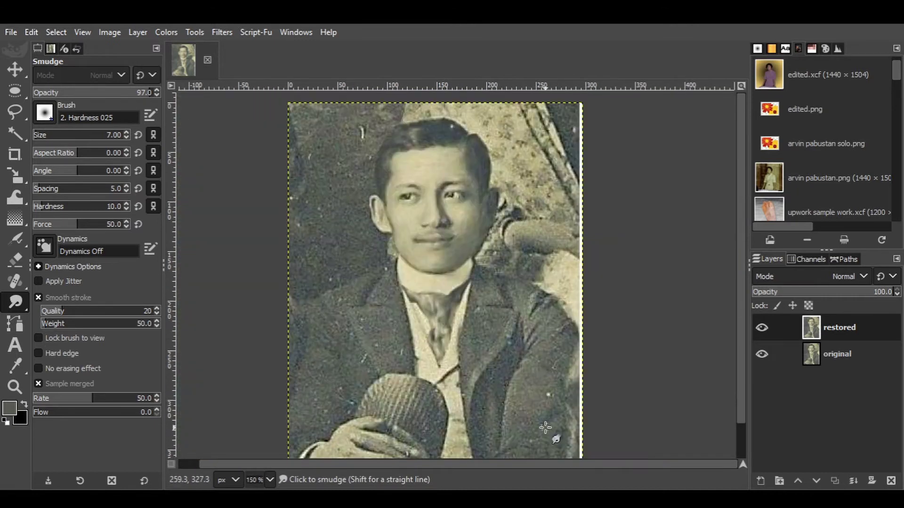
pyautogui.keyDown('ctrl'); pyautogui.scroll(1, 417, 331); pyautogui.keyUp('ctrl')
pyautogui.keyDown('ctrl'); pyautogui.scroll(-1, 417, 331); pyautogui.keyUp('ctrl')
pyautogui.keyDown('ctrl'); pyautogui.scroll(4, 482, 238); pyautogui.keyUp('ctrl')
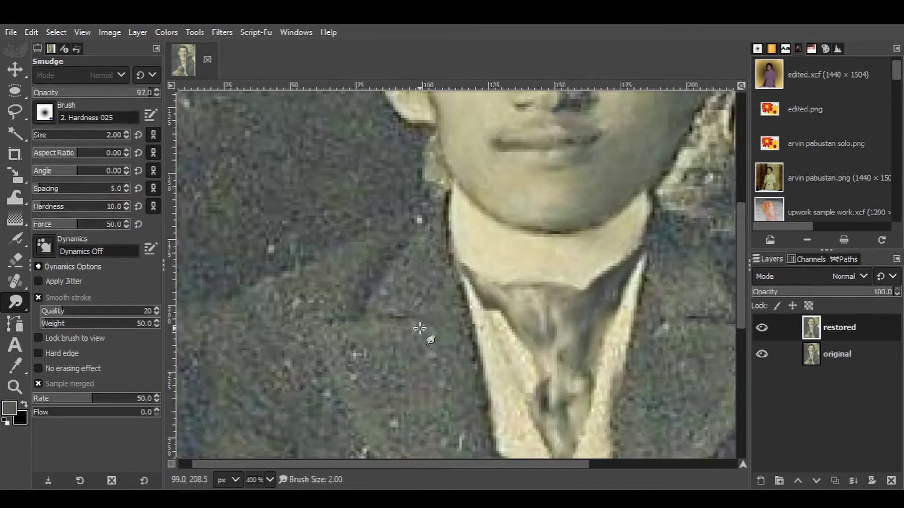
pyautogui.keyDown('ctrl'); pyautogui.scroll(1, 398, 258); pyautogui.keyUp('ctrl')
pyautogui.scroll(-3, 439, 198)
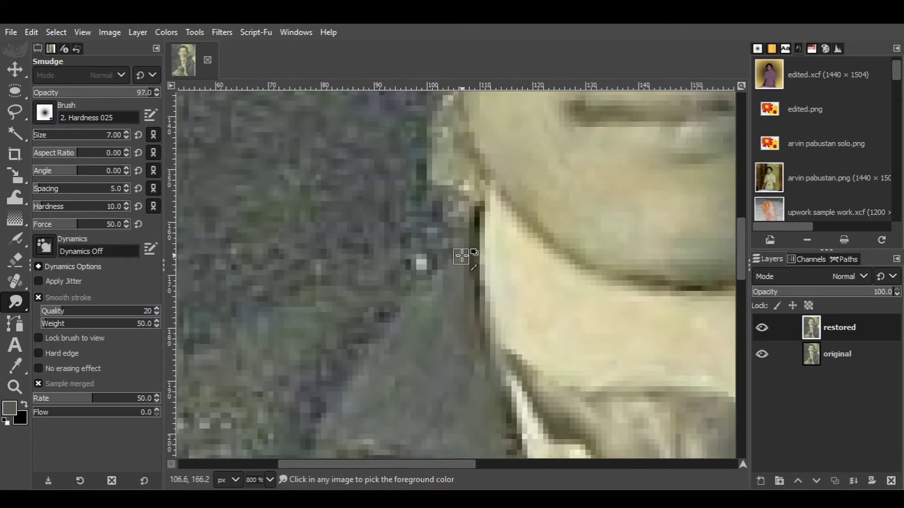
pyautogui.hscroll(2, 448, 196)
pyautogui.keyDown('ctrl'); pyautogui.scroll(-3, 493, 332); pyautogui.keyUp('ctrl')
pyautogui.keyDown('ctrl'); pyautogui.scroll(1, 500, 182); pyautogui.keyUp('ctrl')
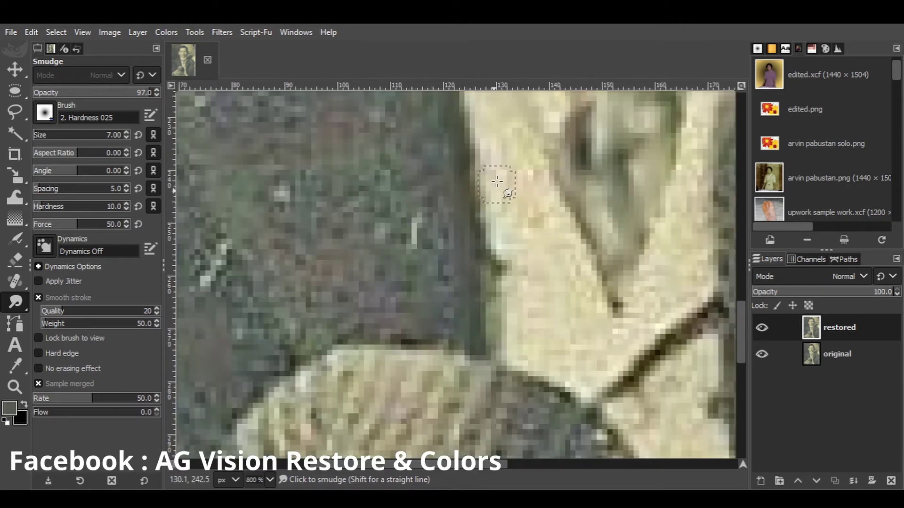
pyautogui.keyDown('ctrl'); pyautogui.scroll(1, 513, 222); pyautogui.keyUp('ctrl')
pyautogui.keyDown('ctrl'); pyautogui.scroll(1, 448, 190); pyautogui.keyUp('ctrl')
pyautogui.keyDown('ctrl'); pyautogui.scroll(-3, 501, 254); pyautogui.keyUp('ctrl')
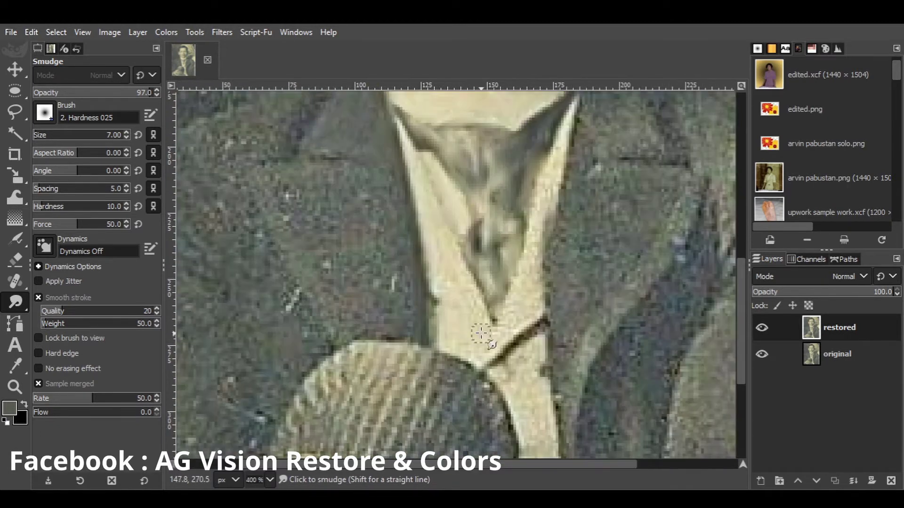
pyautogui.keyDown('ctrl'); pyautogui.scroll(1, 523, 315); pyautogui.keyUp('ctrl')
pyautogui.keyDown('ctrl'); pyautogui.scroll(1, 561, 270); pyautogui.keyUp('ctrl')
pyautogui.keyDown('ctrl'); pyautogui.scroll(-2, 561, 269); pyautogui.keyUp('ctrl')
pyautogui.keyDown('ctrl'); pyautogui.scroll(-1, 459, 413); pyautogui.keyUp('ctrl')
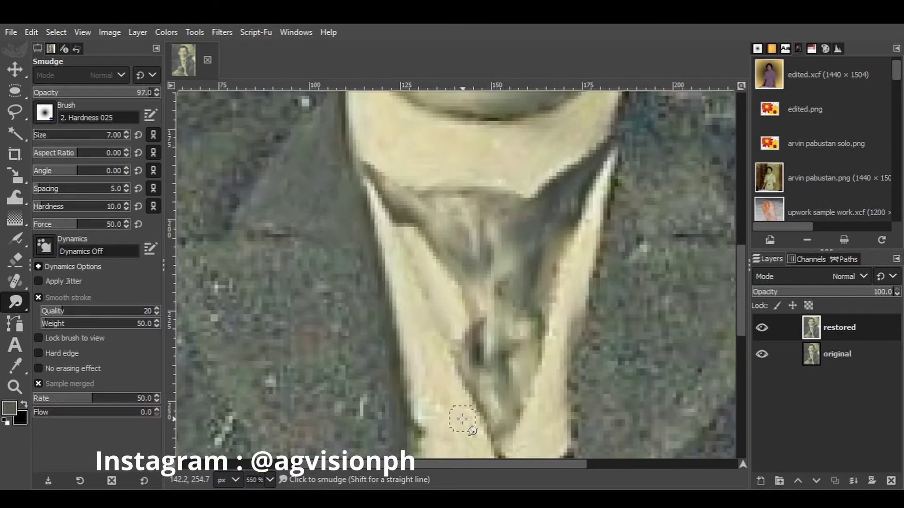
pyautogui.keyDown('ctrl'); pyautogui.scroll(2, 362, 259); pyautogui.keyUp('ctrl')
pyautogui.keyDown('ctrl'); pyautogui.scroll(1, 359, 218); pyautogui.keyUp('ctrl')
pyautogui.keyDown('ctrl'); pyautogui.scroll(-1, 359, 218); pyautogui.keyUp('ctrl')
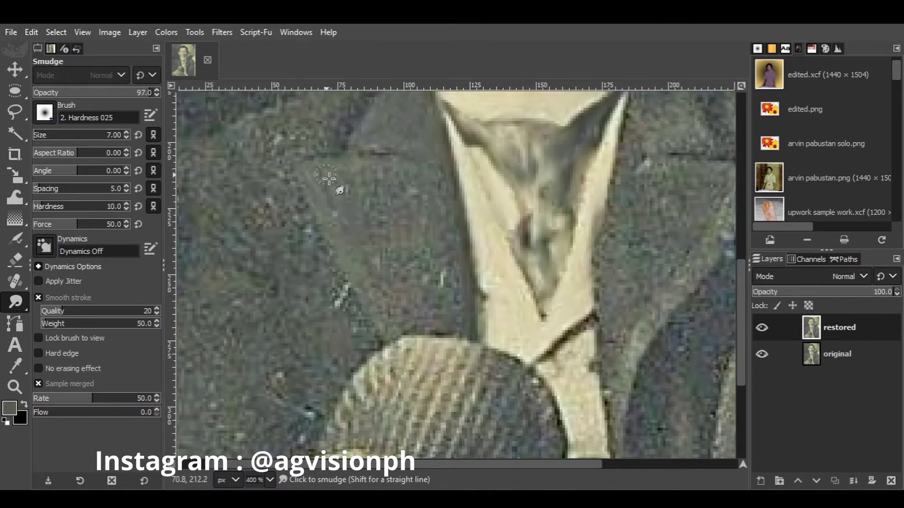
pyautogui.keyDown('ctrl'); pyautogui.scroll(2, 352, 177); pyautogui.keyUp('ctrl')
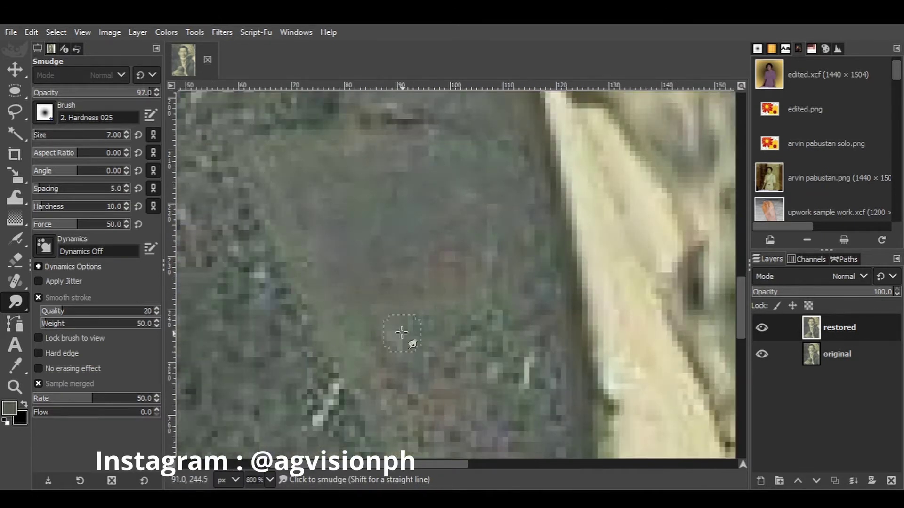
pyautogui.keyDown('ctrl'); pyautogui.scroll(-2, 502, 330); pyautogui.keyUp('ctrl')
pyautogui.keyDown('ctrl'); pyautogui.scroll(2, 481, 363); pyautogui.keyUp('ctrl')
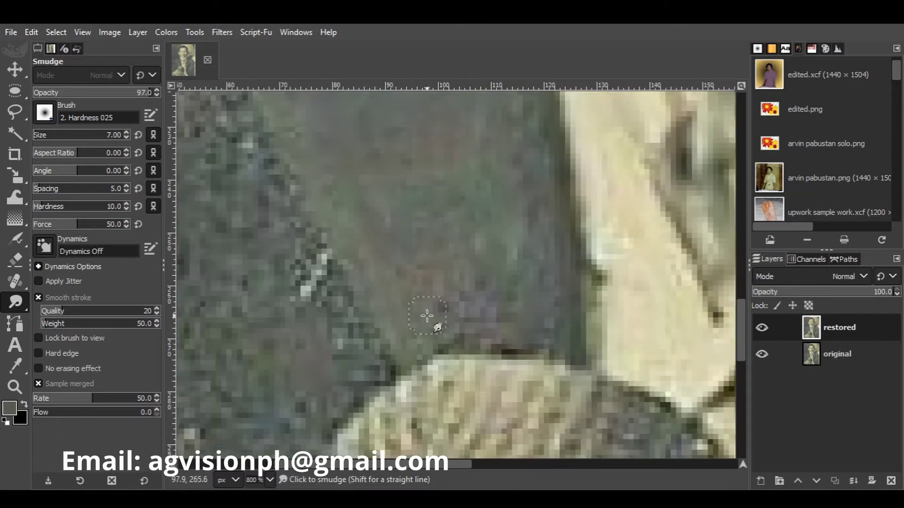
pyautogui.keyDown('ctrl'); pyautogui.scroll(-1, 548, 247); pyautogui.keyUp('ctrl')
pyautogui.keyDown('ctrl'); pyautogui.scroll(-1, 403, 298); pyautogui.keyUp('ctrl')
pyautogui.keyDown('ctrl'); pyautogui.scroll(1, 387, 256); pyautogui.keyUp('ctrl')
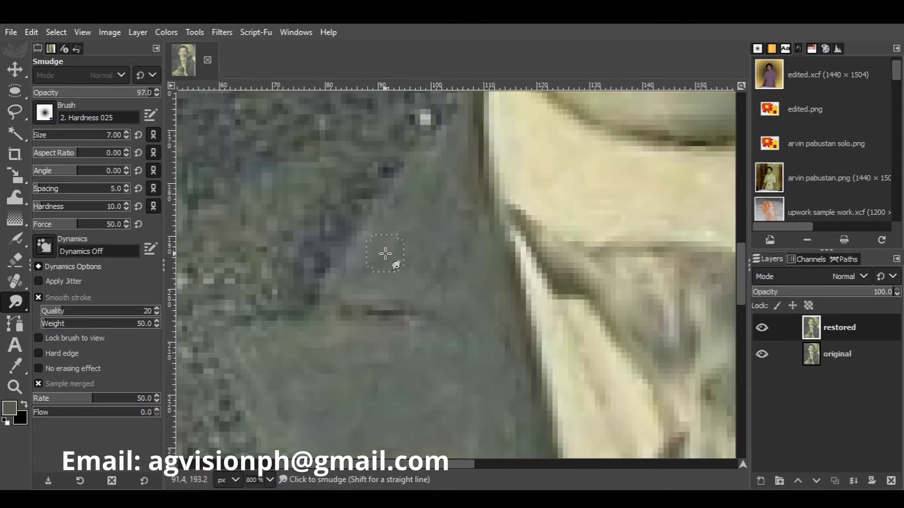
pyautogui.keyDown('ctrl'); pyautogui.scroll(-2, 346, 281); pyautogui.keyUp('ctrl')
pyautogui.keyDown('ctrl'); pyautogui.scroll(2, 595, 202); pyautogui.keyUp('ctrl')
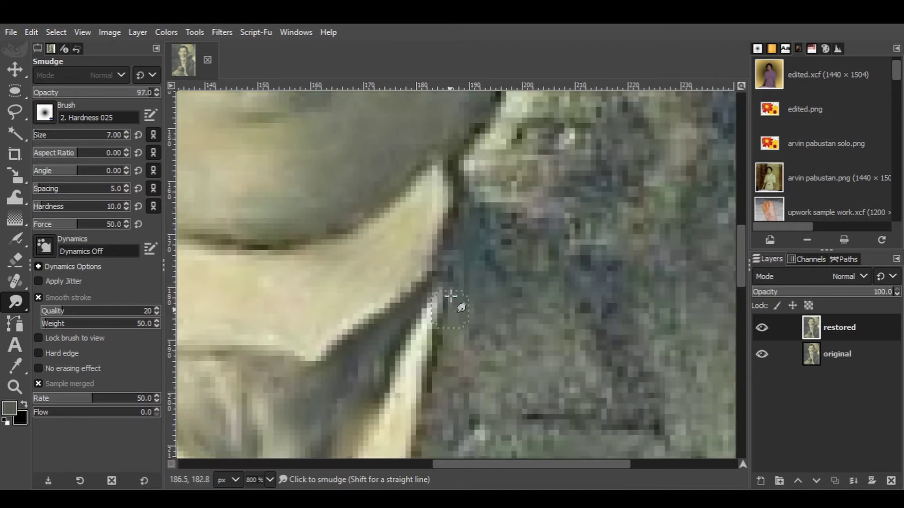
pyautogui.keyDown('ctrl'); pyautogui.scroll(-2, 454, 253); pyautogui.keyUp('ctrl')
pyautogui.keyDown('ctrl'); pyautogui.scroll(1, 443, 226); pyautogui.keyUp('ctrl')
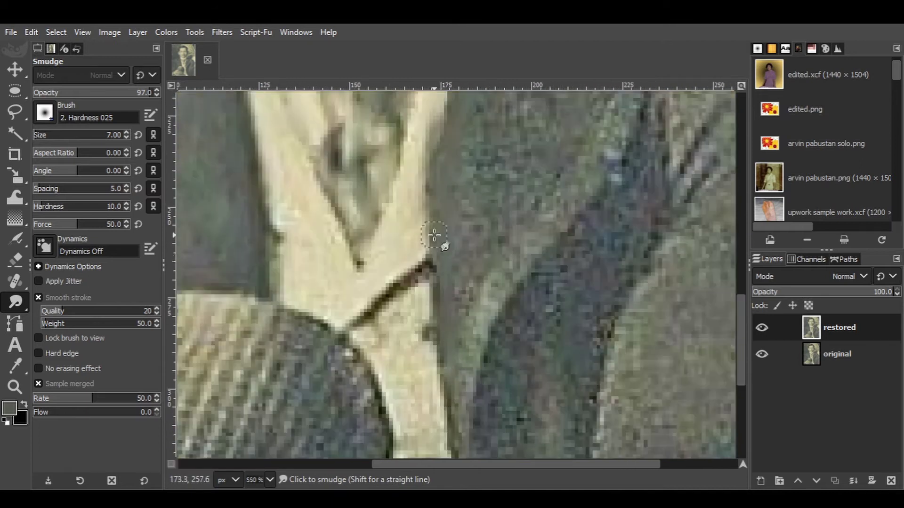
# Smooth the jacket and background beside the collar, then view the whole portrait
pyautogui.moveTo(496, 210); pyautogui.dragTo(505, 312)
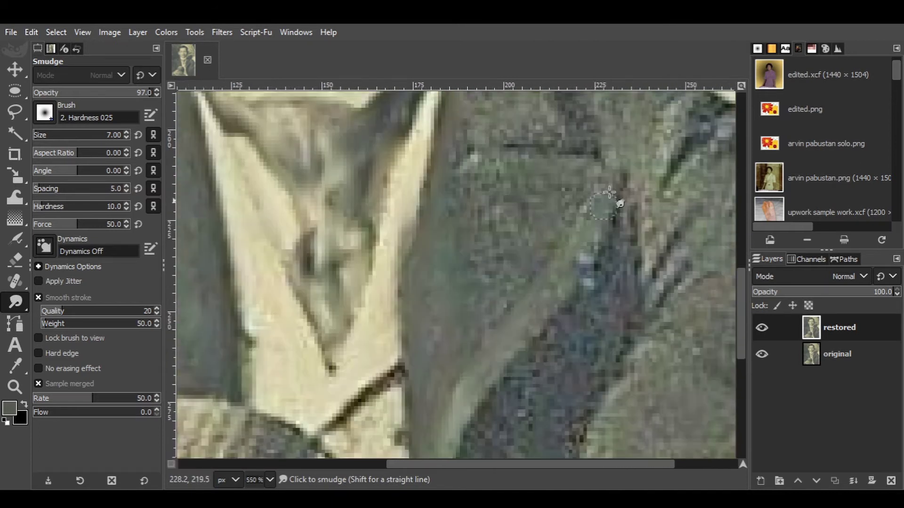
pyautogui.keyDown('ctrl'); pyautogui.scroll(1, 529, 162); pyautogui.keyUp('ctrl')
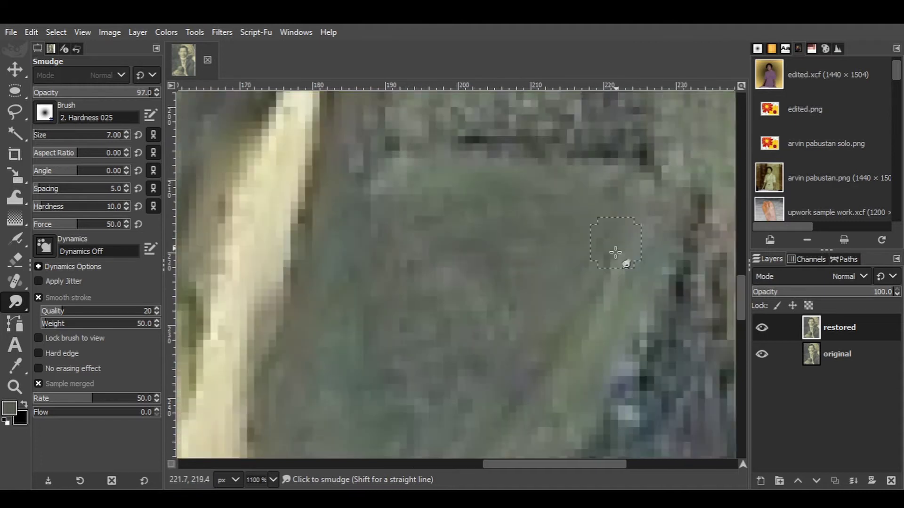
pyautogui.scroll(1, 428, 246)
pyautogui.scroll(2, 465, 257)
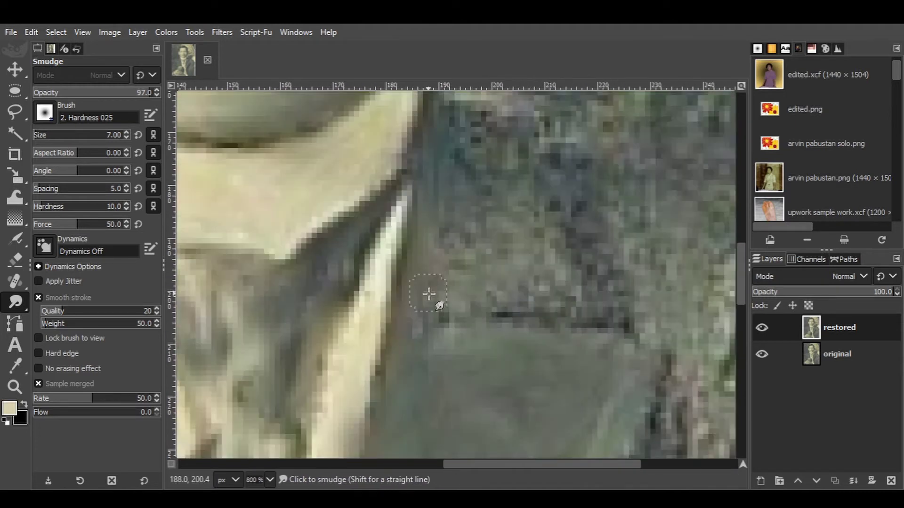
pyautogui.scroll(1, 431, 299)
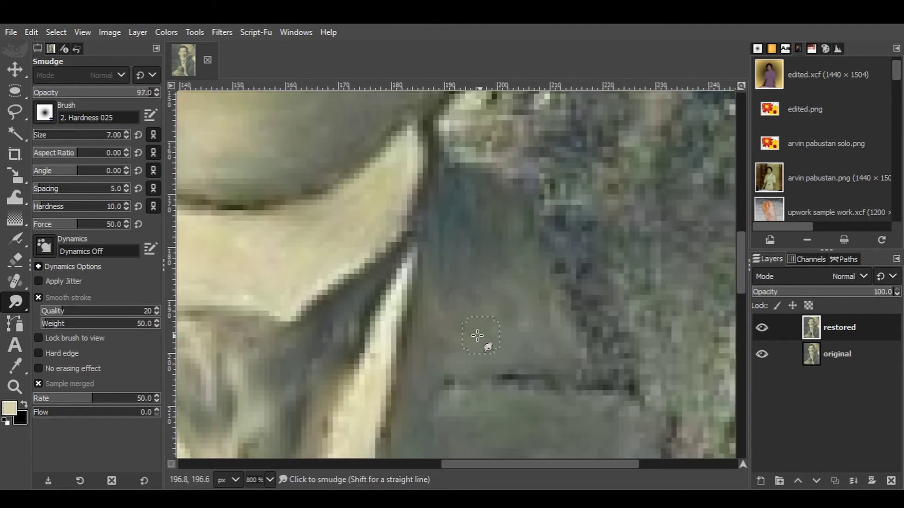
pyautogui.keyDown('ctrl'); pyautogui.scroll(-4, 478, 337); pyautogui.keyUp('ctrl')
pyautogui.keyDown('ctrl'); pyautogui.scroll(5, 530, 229); pyautogui.keyUp('ctrl')
pyautogui.keyDown('ctrl'); pyautogui.scroll(-2, 530, 230); pyautogui.keyUp('ctrl')
pyautogui.keyDown('ctrl'); pyautogui.scroll(-2, 408, 323); pyautogui.keyUp('ctrl')
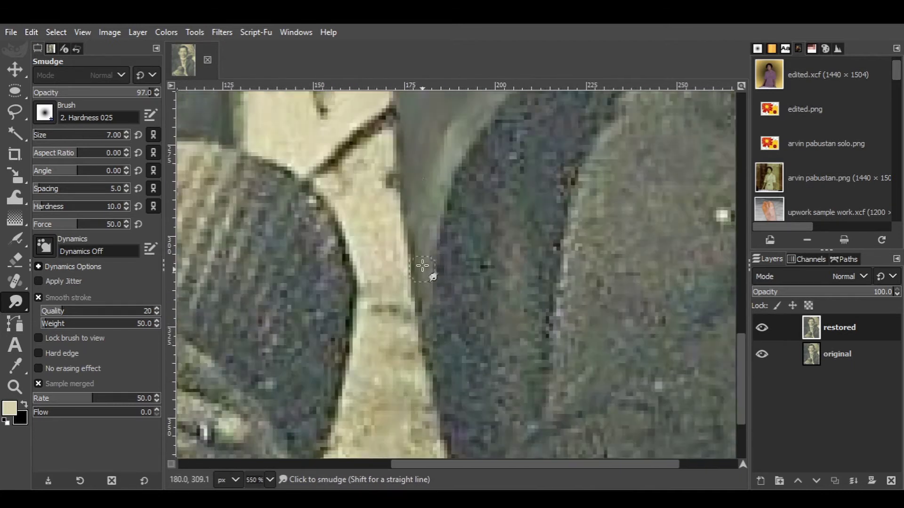
pyautogui.keyDown('ctrl'); pyautogui.scroll(-2, 424, 268); pyautogui.keyUp('ctrl')
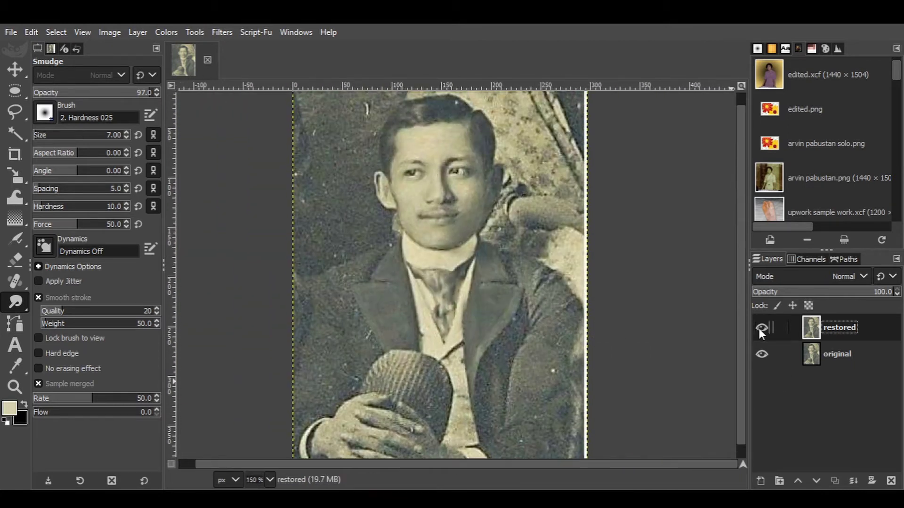
# Smudge the lapel and lower coat beside the hat and hands, resizing the brush with [ and ]
pyautogui.keyDown('ctrl'); pyautogui.scroll(4, 482, 237); pyautogui.keyUp('ctrl')
pyautogui.keyDown('ctrl'); pyautogui.scroll(-2, 469, 291); pyautogui.keyUp('ctrl')
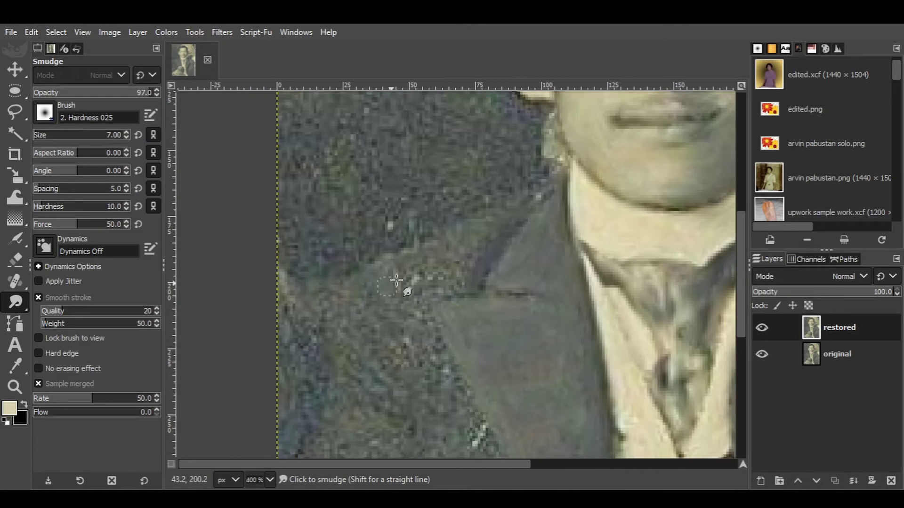
pyautogui.keyDown('ctrl'); pyautogui.scroll(-3, 371, 228); pyautogui.keyUp('ctrl')
pyautogui.keyDown('ctrl'); pyautogui.scroll(3, 428, 191); pyautogui.keyUp('ctrl')
pyautogui.keyDown('ctrl'); pyautogui.scroll(1, 396, 212); pyautogui.keyUp('ctrl')
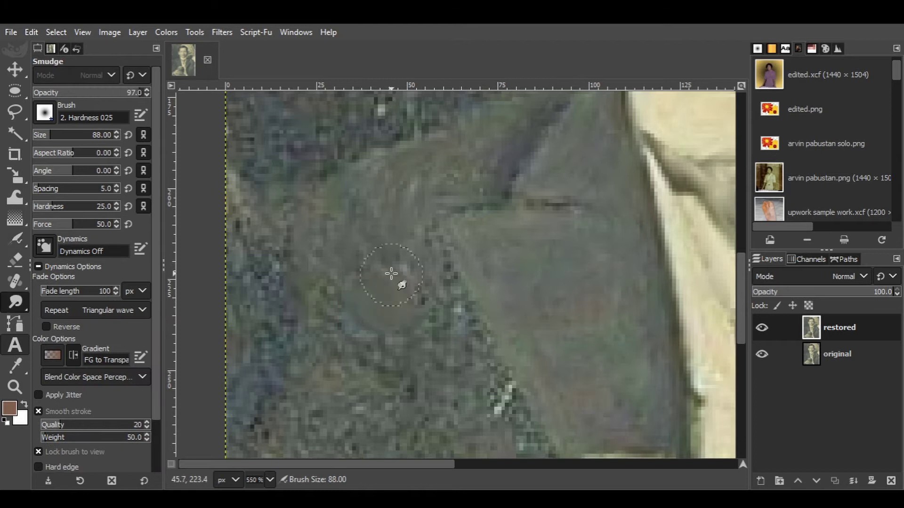
pyautogui.scroll(-2, 541, 347)
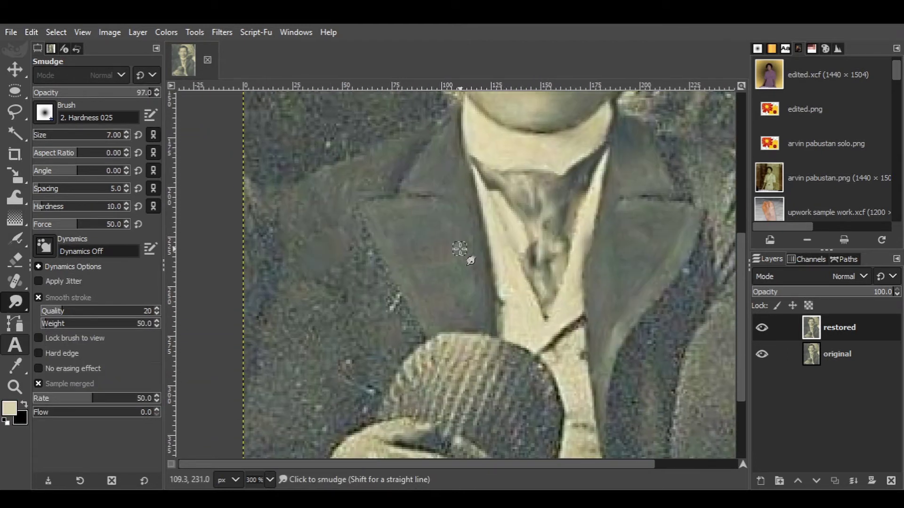
pyautogui.press('[')
pyautogui.press('[')
pyautogui.press('[')
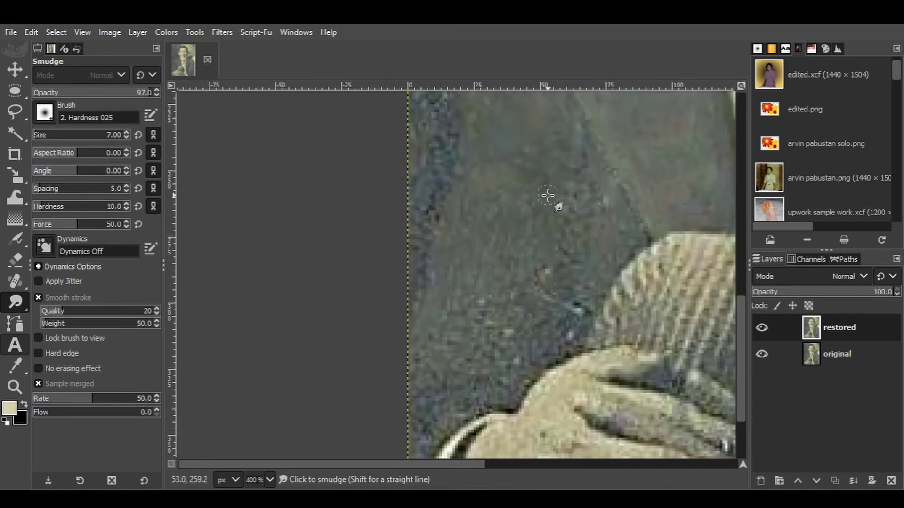
pyautogui.press(']')
pyautogui.press(']')
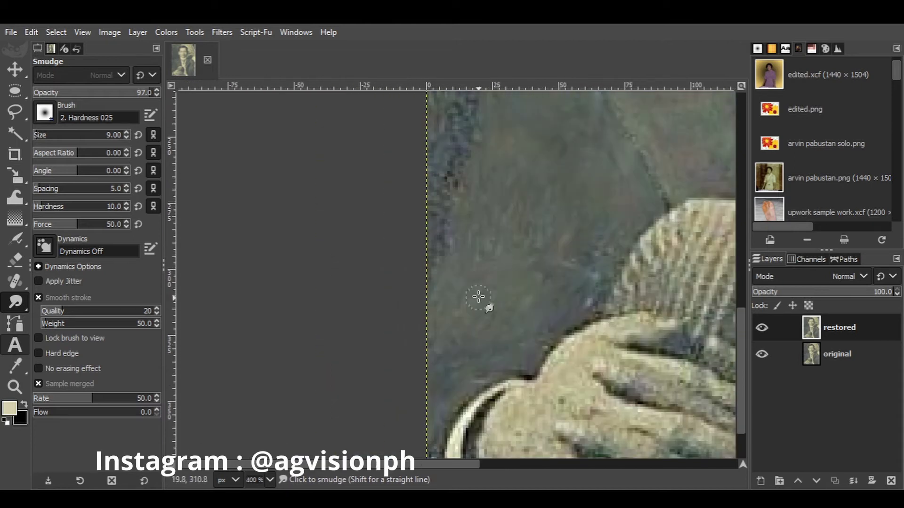
pyautogui.press(']')
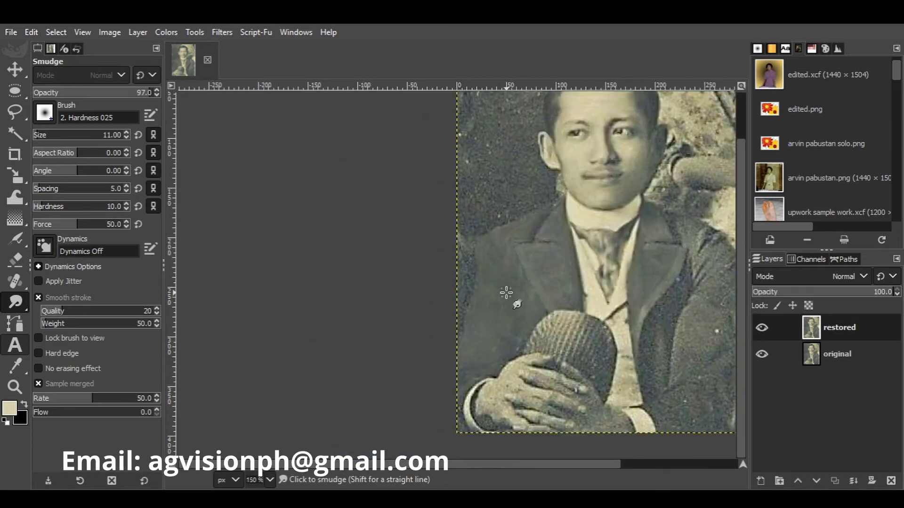
# Zoom in on the shirt collar edges and step the Smudge brush size up to 6
pyautogui.press('[')
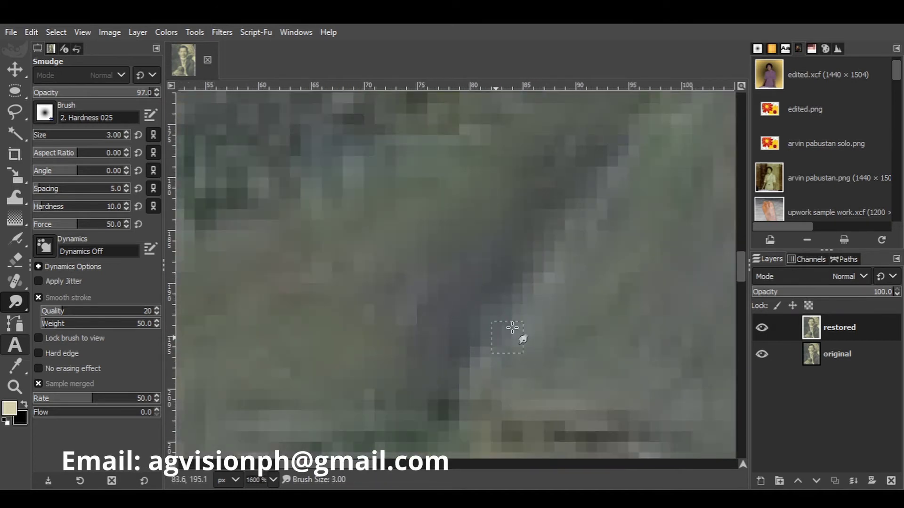
pyautogui.scroll(-3, 512, 327)
pyautogui.hscroll(-3, 520, 257)
pyautogui.scroll(-2, 390, 288)
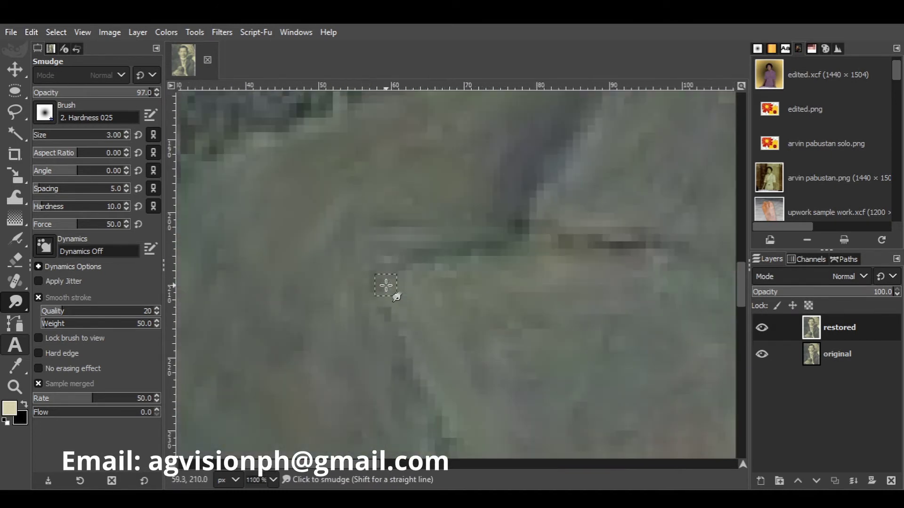
pyautogui.scroll(-3, 414, 259)
pyautogui.scroll(3, 369, 302)
pyautogui.scroll(-2, 583, 318)
pyautogui.scroll(4, 583, 318)
pyautogui.press(']')
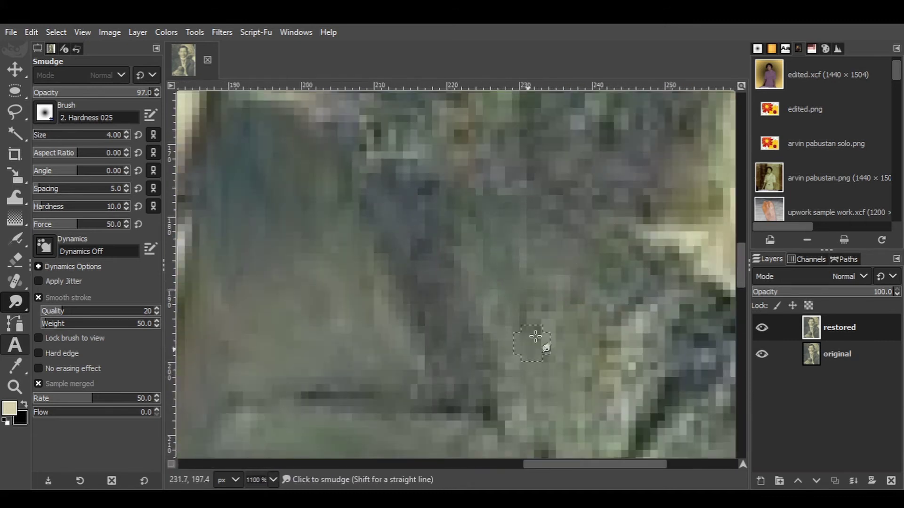
pyautogui.scroll(-2, 535, 336)
pyautogui.press('space')
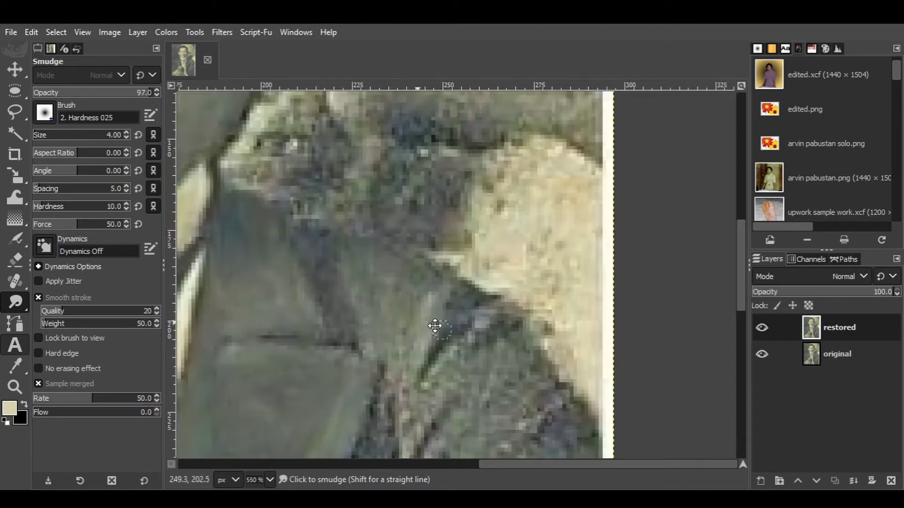
pyautogui.scroll(1, 434, 326)
pyautogui.scroll(1, 365, 241)
pyautogui.scroll(-1, 615, 379)
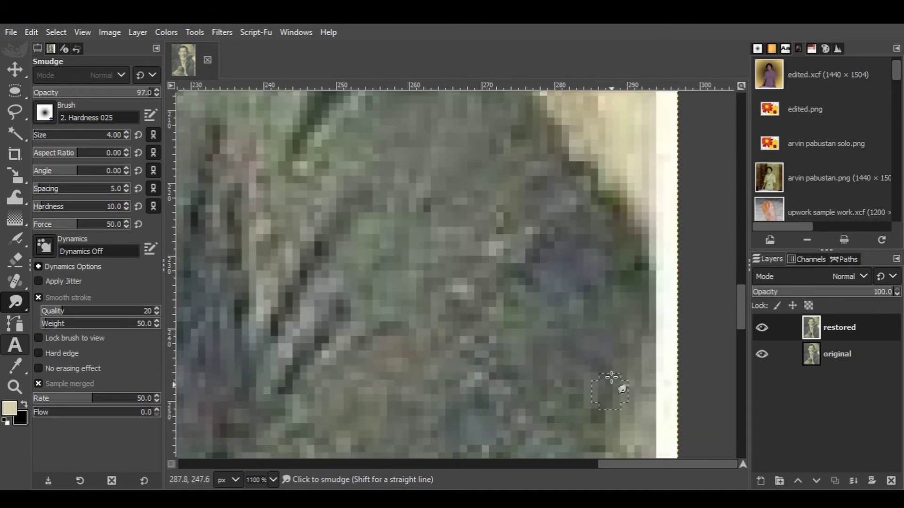
pyautogui.scroll(2, 373, 244)
pyautogui.scroll(2, 326, 253)
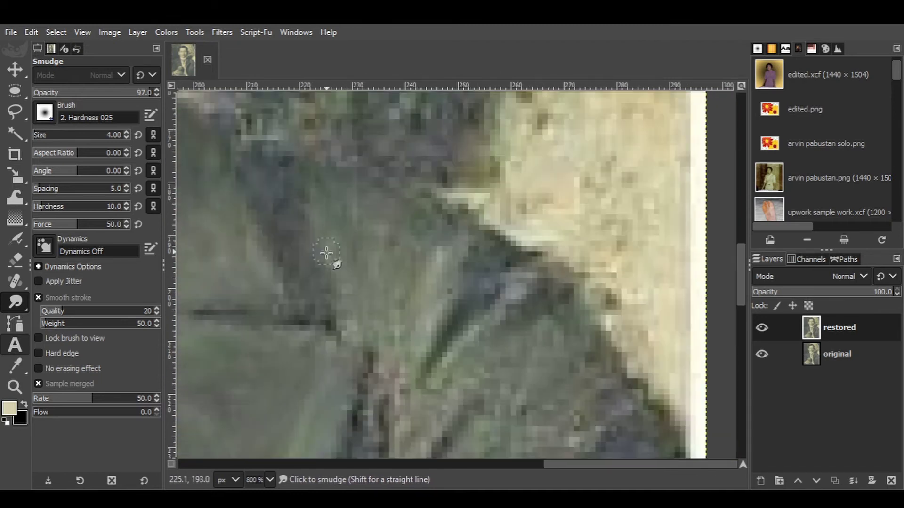
pyautogui.scroll(-5, 296, 312)
pyautogui.scroll(5, 490, 200)
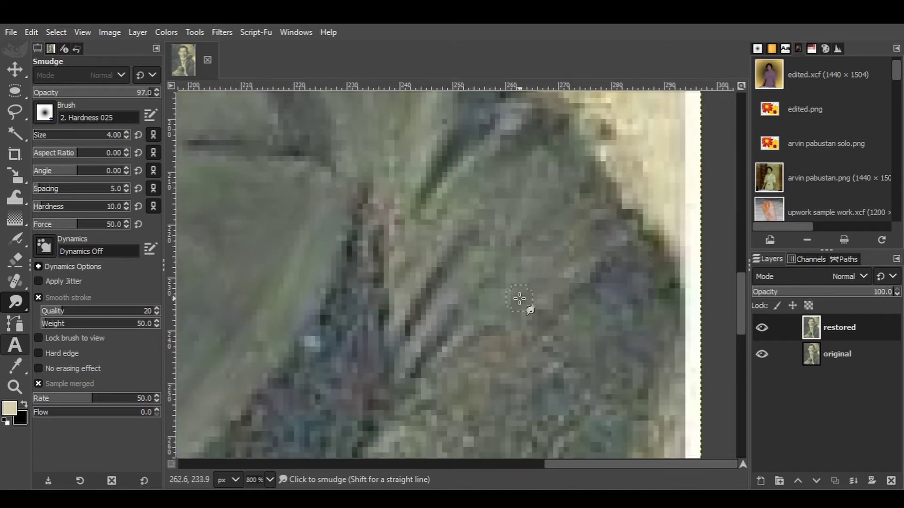
pyautogui.scroll(-3, 403, 192)
pyautogui.hscroll(-3, 454, 191)
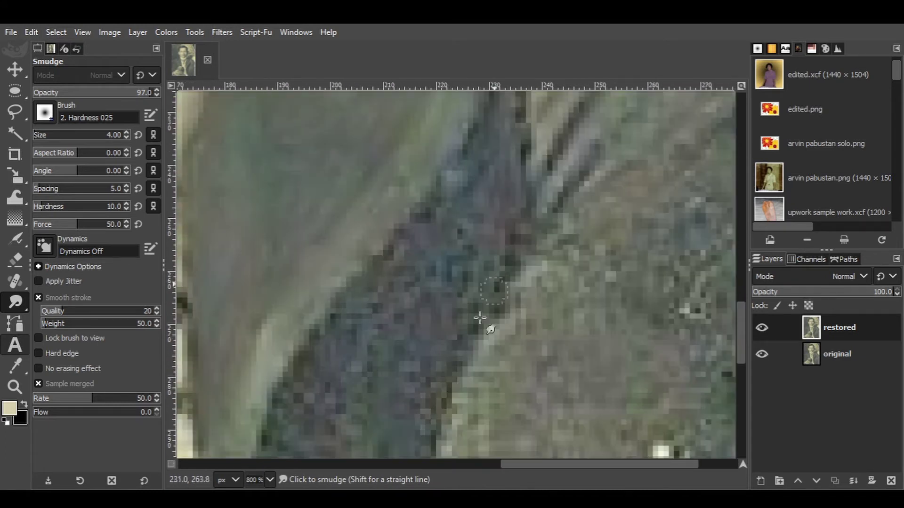
pyautogui.scroll(-3, 330, 334)
pyautogui.hscroll(-3, 396, 292)
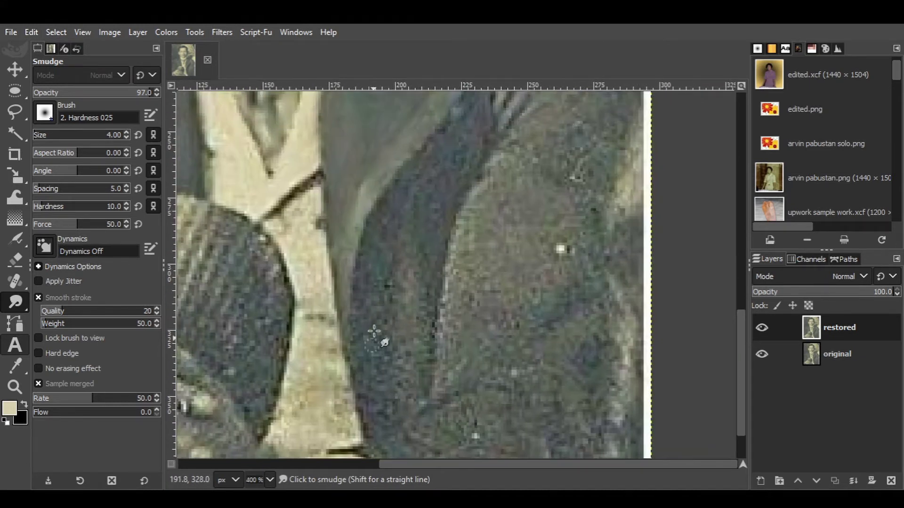
pyautogui.scroll(-3, 365, 273)
pyautogui.scroll(2, 447, 226)
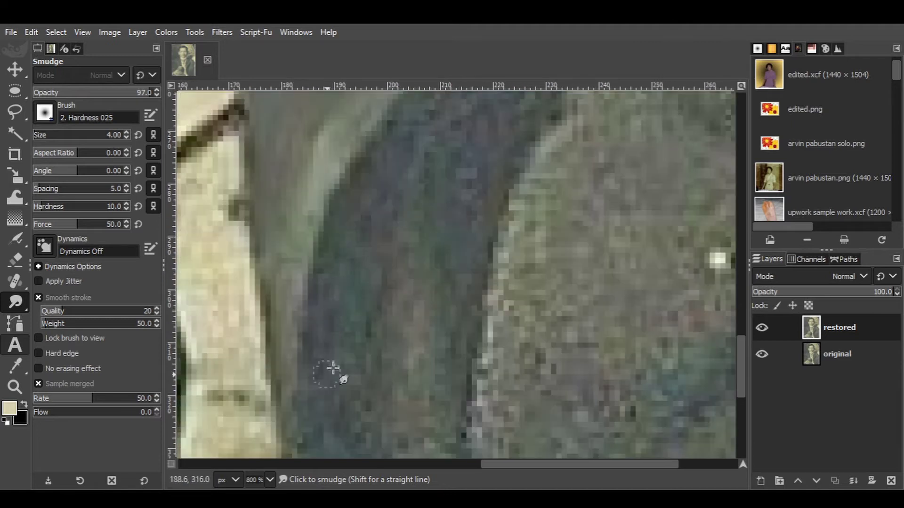
pyautogui.hscroll(2, 325, 282)
pyautogui.scroll(3, 377, 282)
pyautogui.scroll(-2, 491, 326)
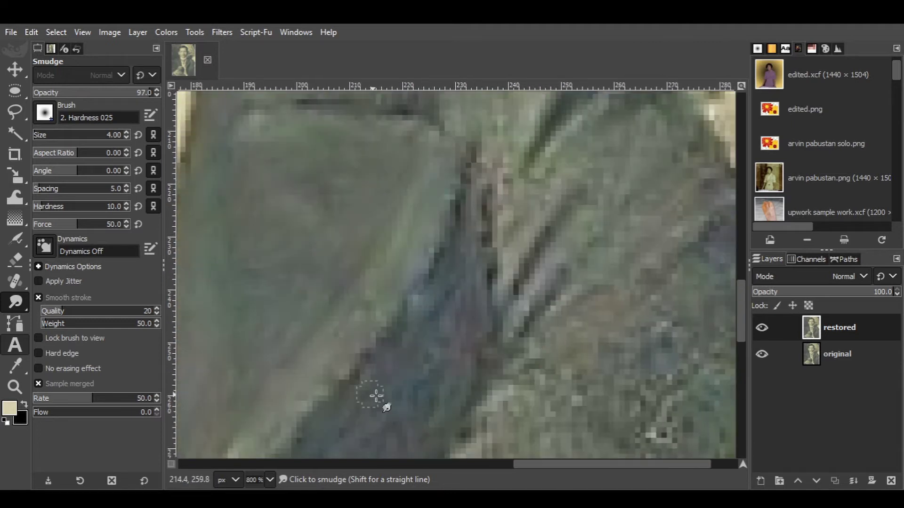
pyautogui.keyDown('ctrl'); pyautogui.scroll(-3, 375, 397); pyautogui.keyUp('ctrl')
pyautogui.keyDown('ctrl'); pyautogui.scroll(3, 313, 377); pyautogui.keyUp('ctrl')
pyautogui.keyDown('ctrl'); pyautogui.scroll(1, 300, 335); pyautogui.keyUp('ctrl')
pyautogui.keyDown('ctrl'); pyautogui.scroll(2, 299, 335); pyautogui.keyUp('ctrl')
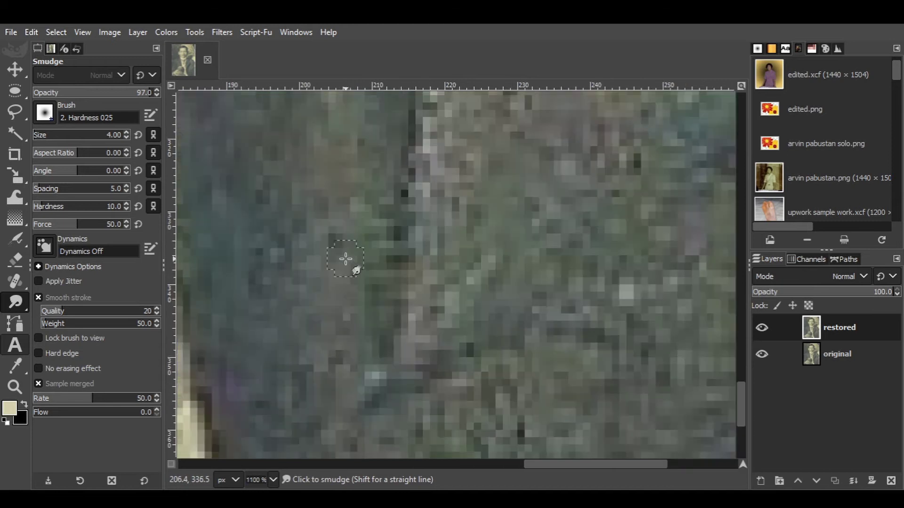
pyautogui.press(']')
pyautogui.scroll(4, 310, 315)
pyautogui.hscroll(-1, 321, 249)
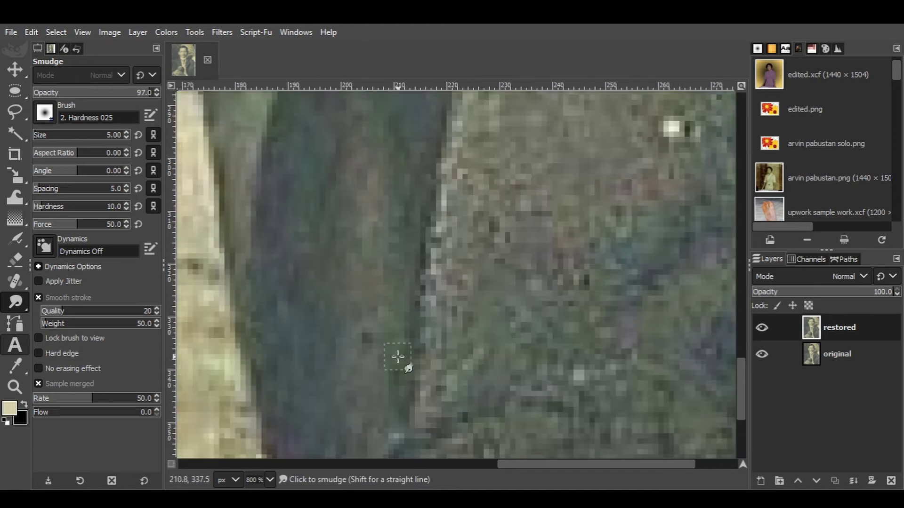
pyautogui.keyDown('ctrl'); pyautogui.scroll(-1, 339, 198); pyautogui.keyUp('ctrl')
pyautogui.keyDown('ctrl'); pyautogui.scroll(-2, 452, 210); pyautogui.keyUp('ctrl')
pyautogui.keyDown('ctrl'); pyautogui.scroll(-2, 486, 249); pyautogui.keyUp('ctrl')
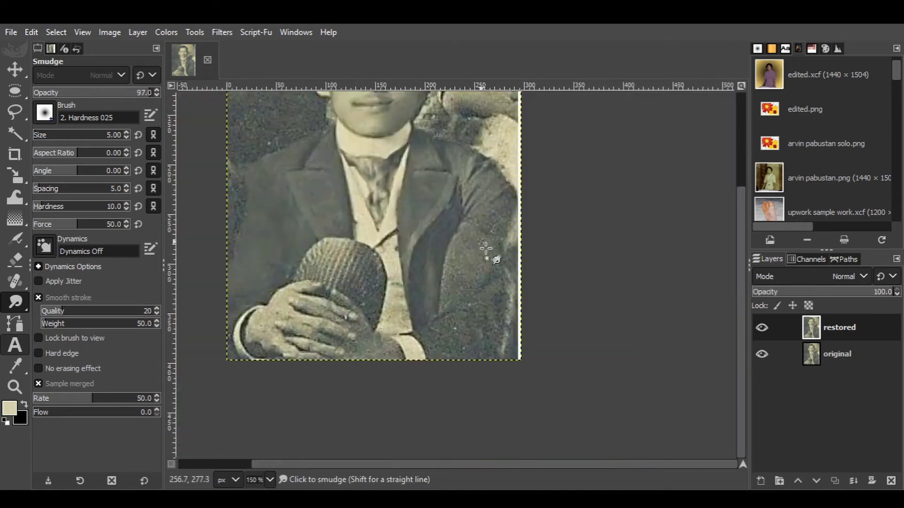
pyautogui.keyDown('ctrl'); pyautogui.scroll(4, 486, 248); pyautogui.keyUp('ctrl')
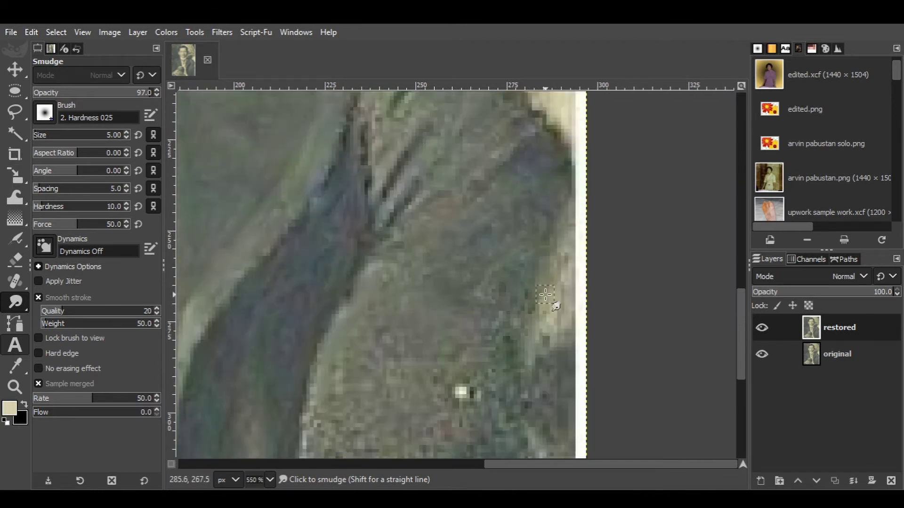
pyautogui.scroll(-1, 557, 238)
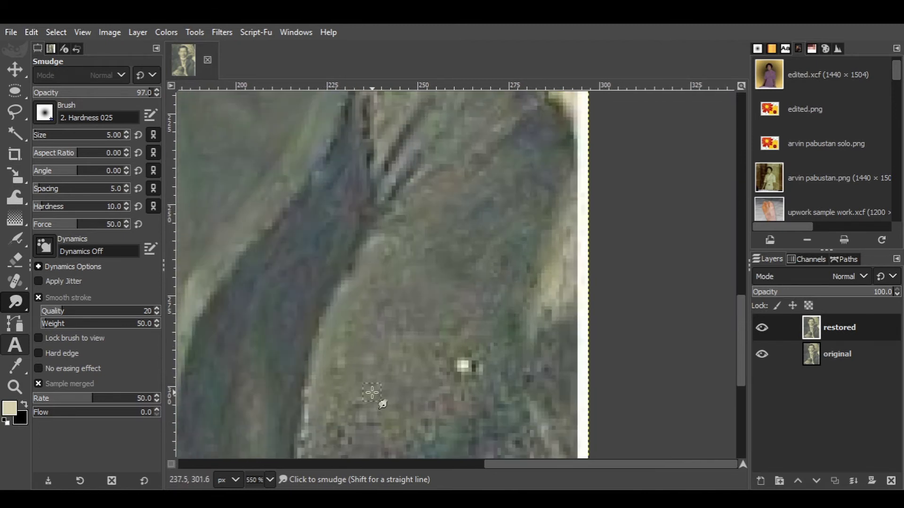
pyautogui.keyDown('ctrl'); pyautogui.scroll(-4, 528, 298); pyautogui.keyUp('ctrl')
pyautogui.keyDown('ctrl'); pyautogui.scroll(4, 370, 307); pyautogui.keyUp('ctrl')
pyautogui.press(']')
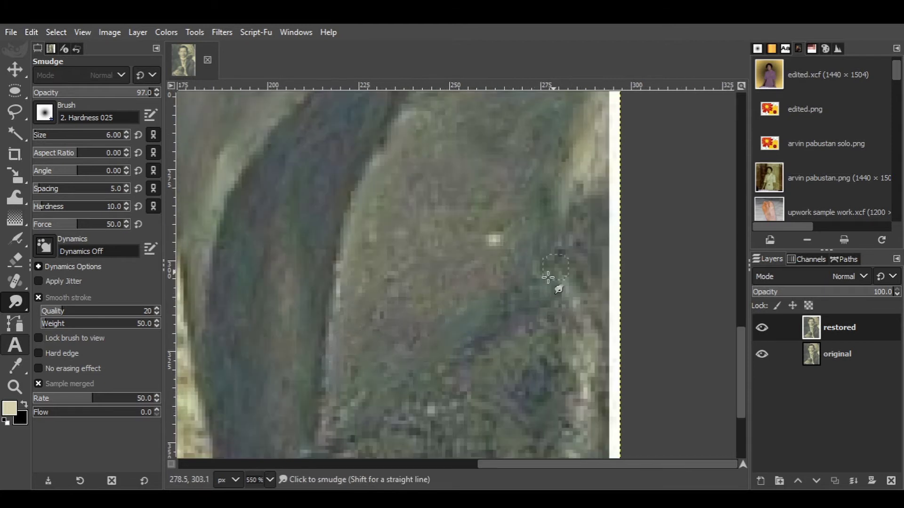
pyautogui.keyDown('ctrl'); pyautogui.scroll(-1, 394, 181); pyautogui.keyUp('ctrl')
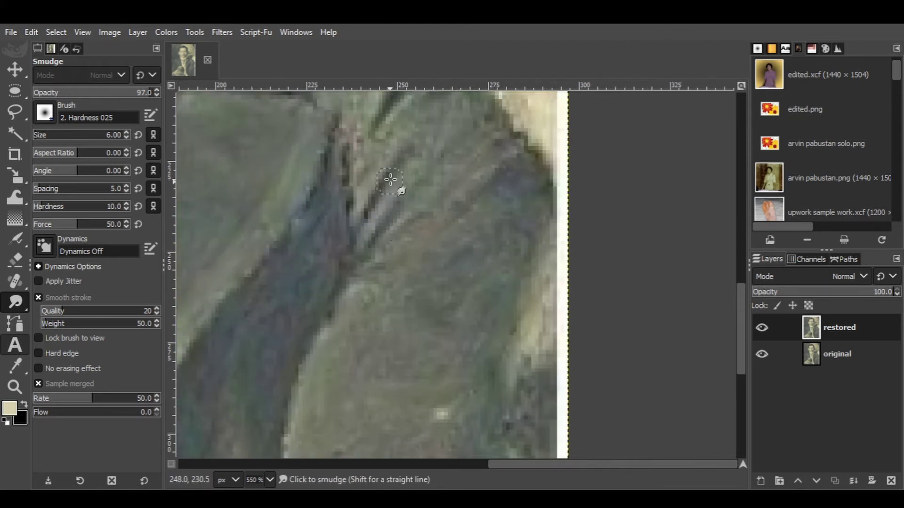
pyautogui.keyDown('ctrl'); pyautogui.scroll(-1, 361, 321); pyautogui.keyUp('ctrl')
pyautogui.keyDown('ctrl'); pyautogui.scroll(2, 362, 322); pyautogui.keyUp('ctrl')
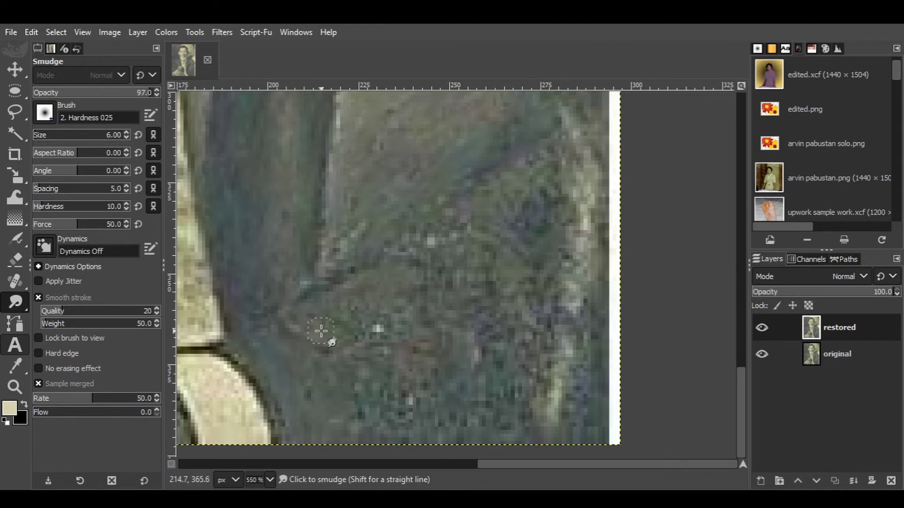
# Smudge the grainy jacket fold and collar borders smooth, fine-tuning the brush size
pyautogui.moveTo(489, 173); pyautogui.dragTo(495, 301)
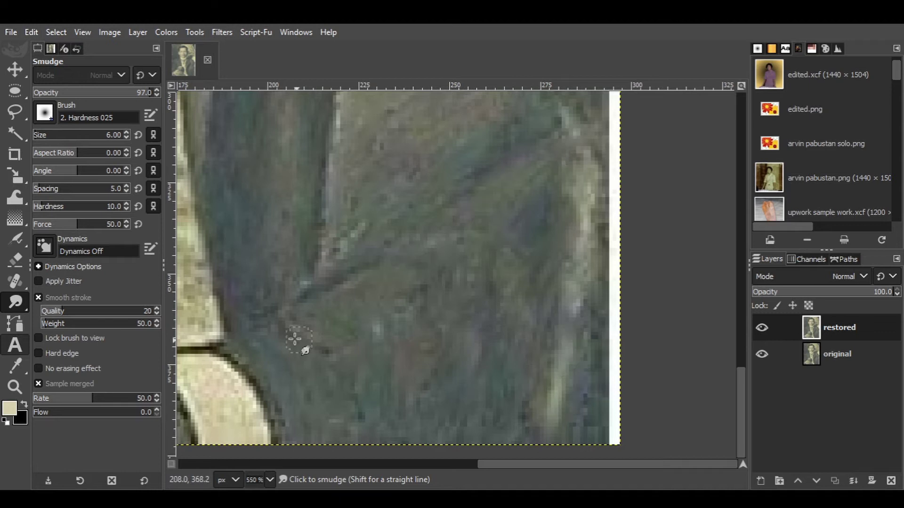
pyautogui.keyDown('ctrl'); pyautogui.scroll(-3, 470, 319); pyautogui.keyUp('ctrl')
pyautogui.keyDown('ctrl'); pyautogui.scroll(3, 312, 282); pyautogui.keyUp('ctrl')
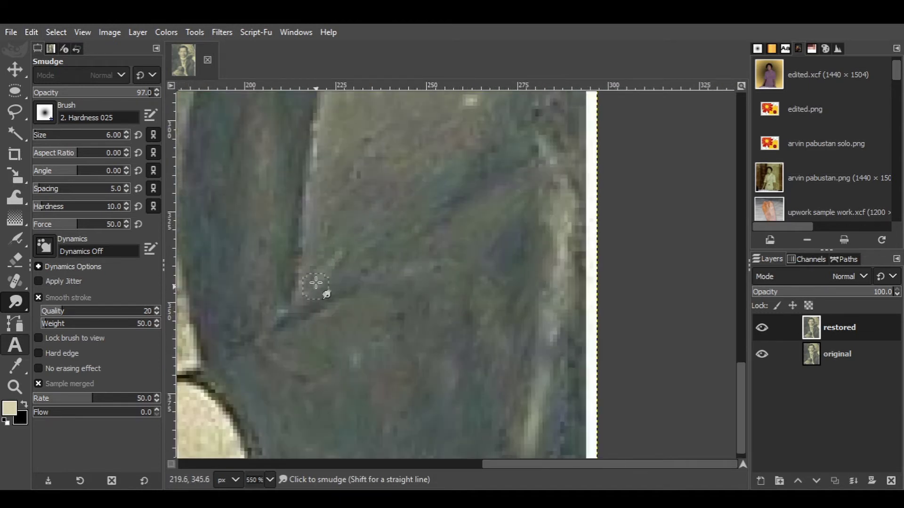
pyautogui.scroll(1, 558, 241)
pyautogui.scroll(2, 561, 191)
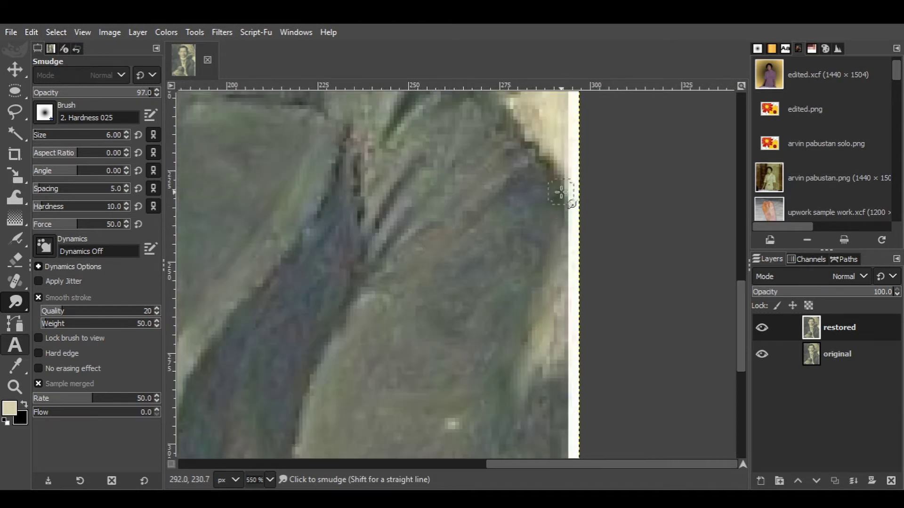
pyautogui.scroll(2, 448, 200)
pyautogui.hscroll(-3, 522, 231)
pyautogui.scroll(3, 451, 290)
pyautogui.hscroll(-1, 452, 291)
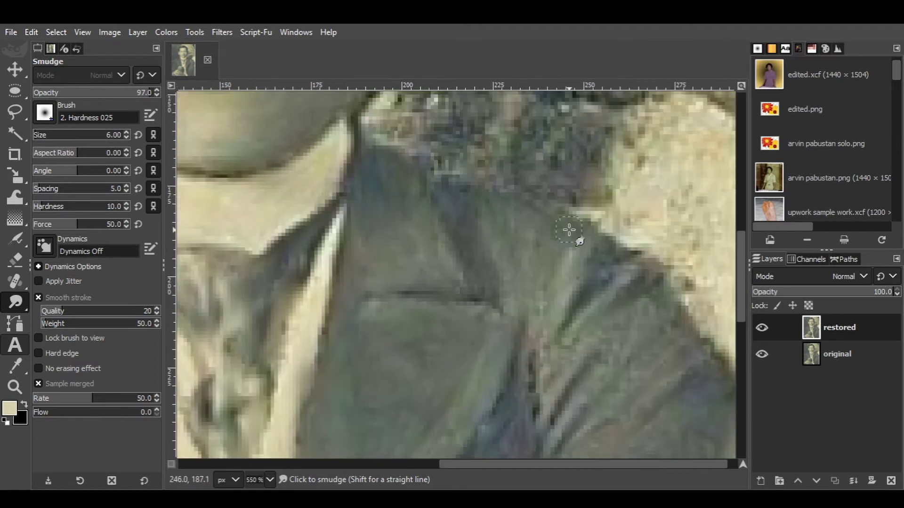
pyautogui.keyDown('ctrl'); pyautogui.scroll(2, 548, 351); pyautogui.keyUp('ctrl')
pyautogui.press('[')
pyautogui.press('[')
pyautogui.hscroll(2, 357, 262)
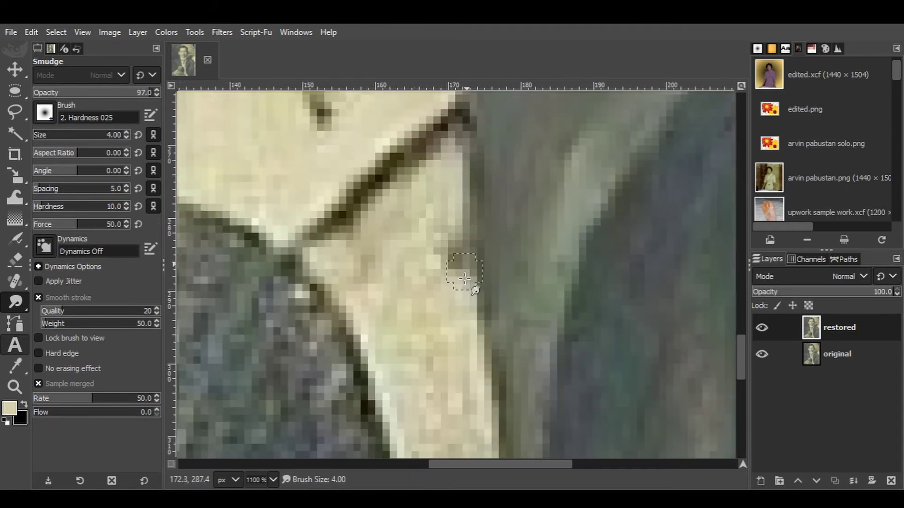
pyautogui.keyDown('ctrl'); pyautogui.scroll(-2, 432, 197); pyautogui.keyUp('ctrl')
pyautogui.scroll(-1, 420, 186)
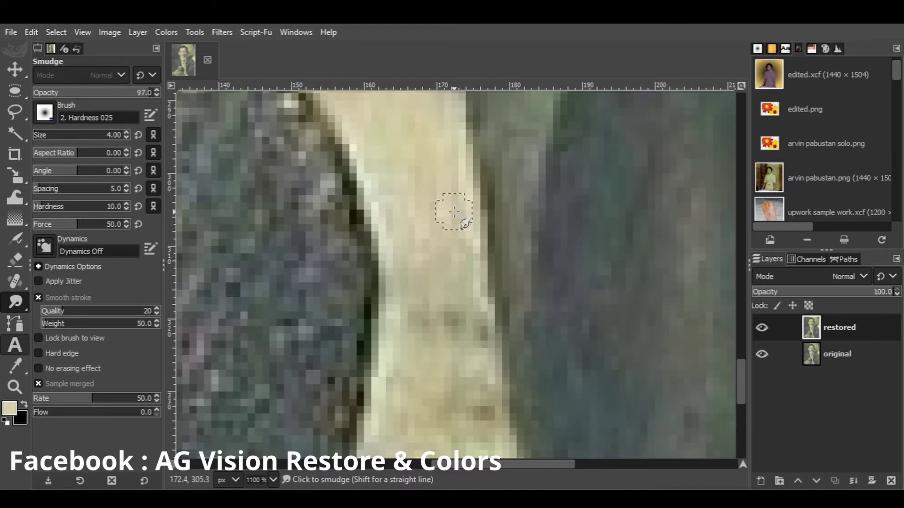
pyautogui.scroll(1, 448, 210)
pyautogui.scroll(-1, 405, 284)
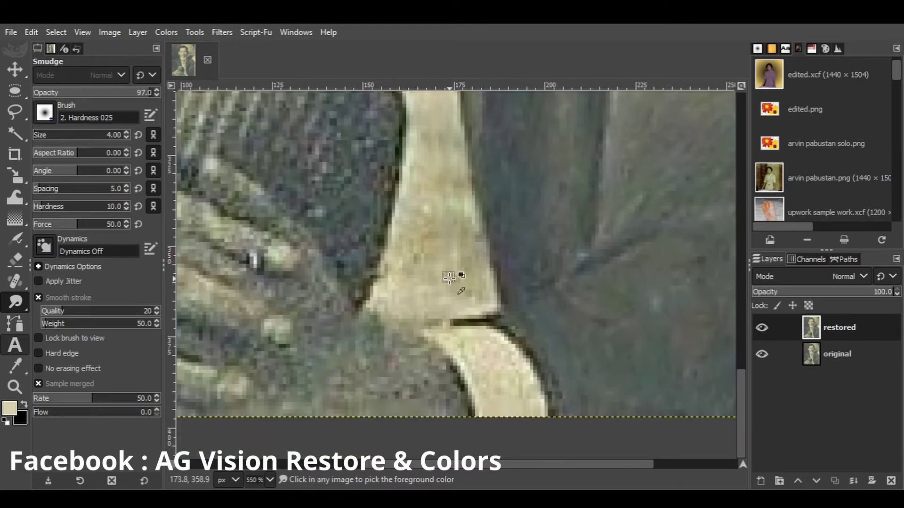
pyautogui.keyDown('ctrl'); pyautogui.scroll(2, 408, 136); pyautogui.keyUp('ctrl')
pyautogui.scroll(2, 477, 285)
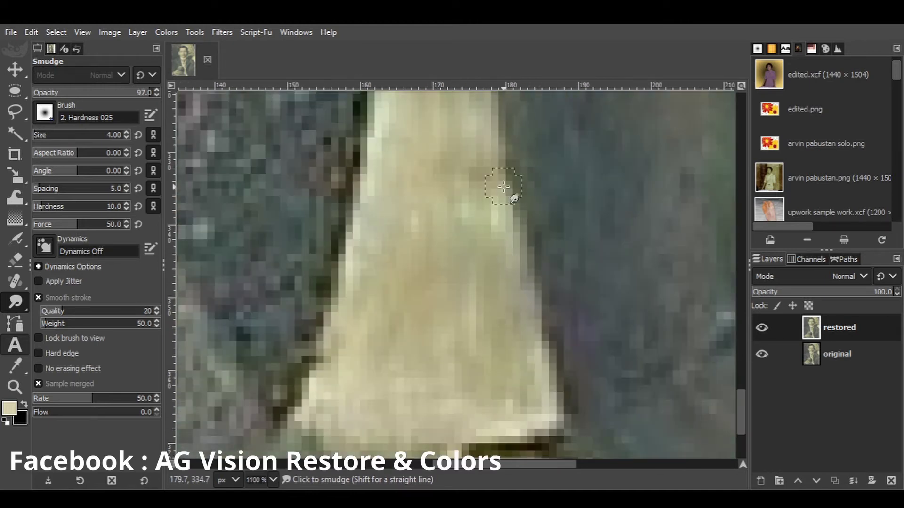
pyautogui.press(']')
pyautogui.press(']')
pyautogui.scroll(2, 478, 237)
pyautogui.scroll(2, 464, 336)
pyautogui.scroll(2, 413, 364)
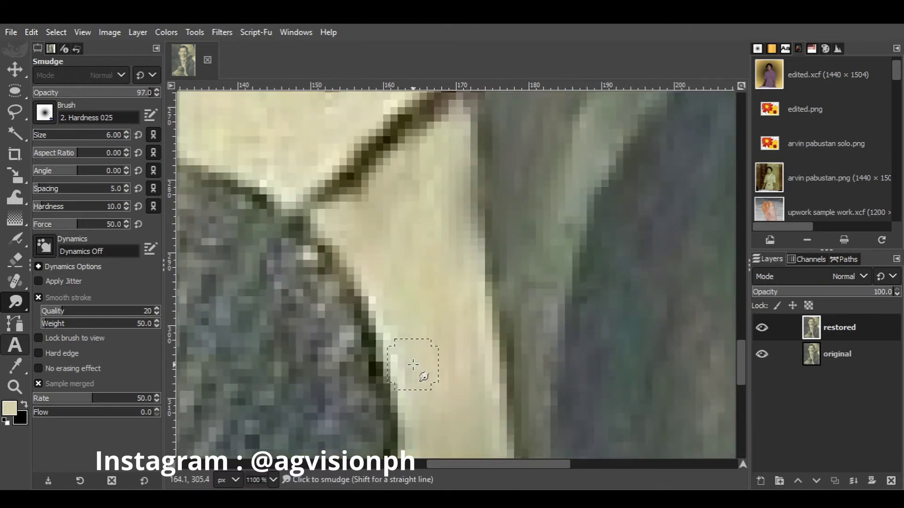
pyautogui.hotkey('shift', 'ctrl', 'j')
# Smudge the knit hat's grainy texture into clean streaks with two strokes
pyautogui.scroll(2, 400, 283)
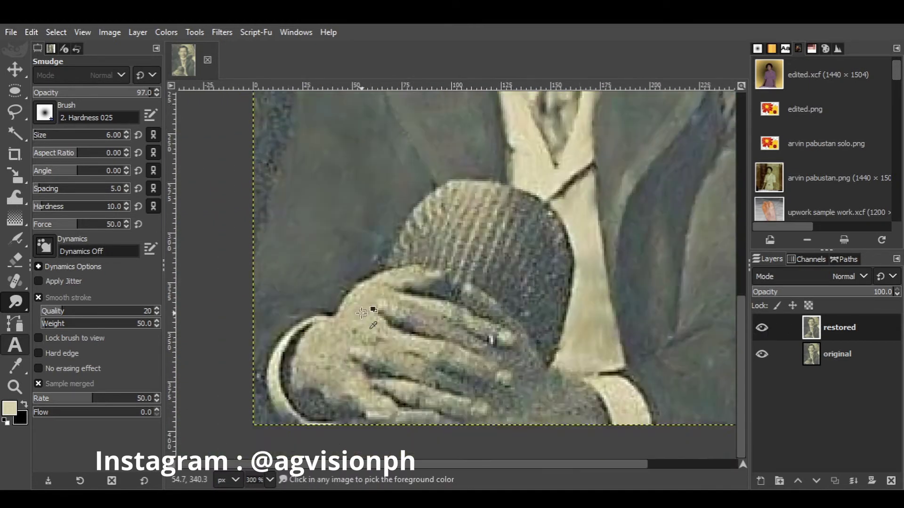
pyautogui.scroll(1, 403, 232)
pyautogui.scroll(1, 394, 302)
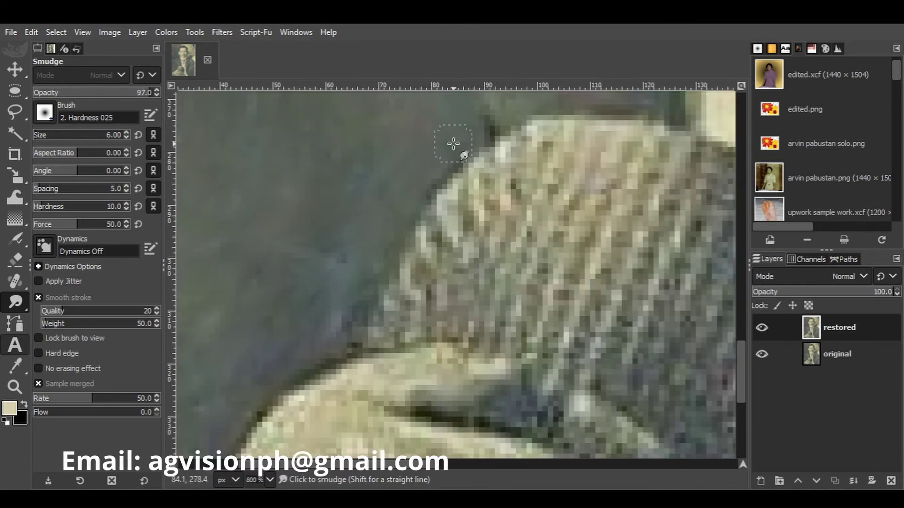
pyautogui.scroll(1, 454, 145)
pyautogui.hscroll(1, 464, 313)
pyautogui.scroll(-1, 550, 368)
pyautogui.scroll(2, 490, 238)
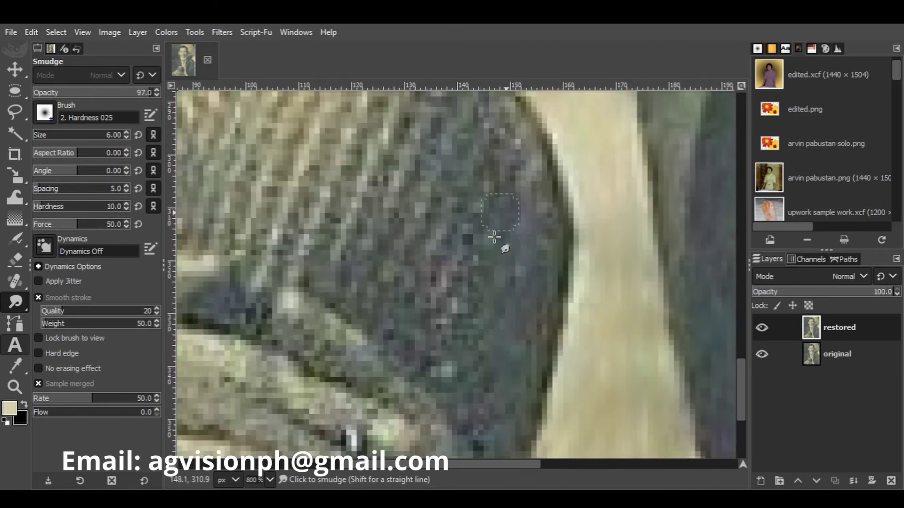
pyautogui.scroll(1, 460, 280)
pyautogui.moveTo(420, 178); pyautogui.dragTo(385, 223)
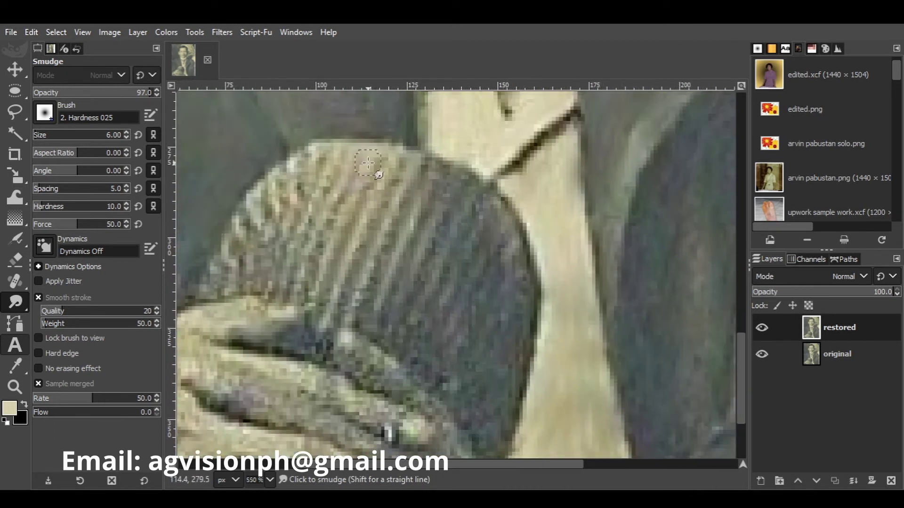
pyautogui.moveTo(368, 163)
pyautogui.mouseDown()
pyautogui.moveTo(275, 212)
pyautogui.moveTo(236, 292)
pyautogui.moveTo(410, 265)
pyautogui.mouseUp()
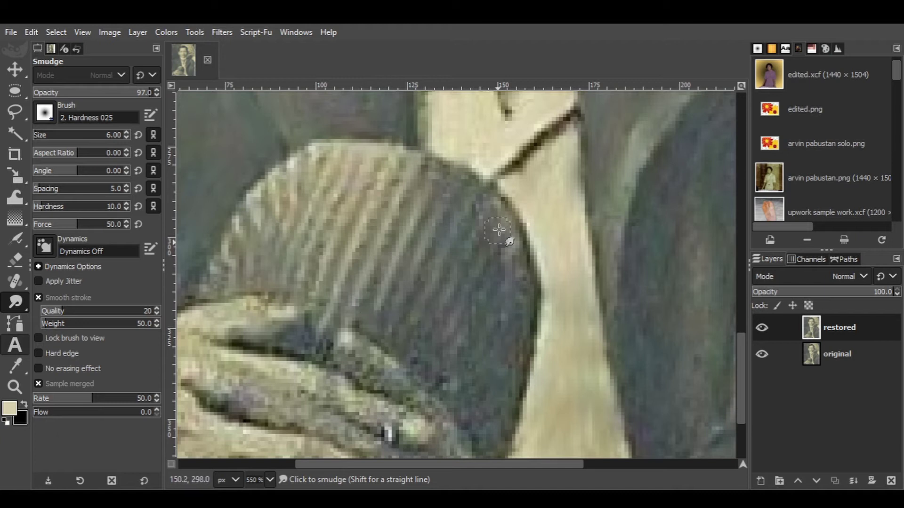
pyautogui.hotkey('shift', 'ctrl', 'j')
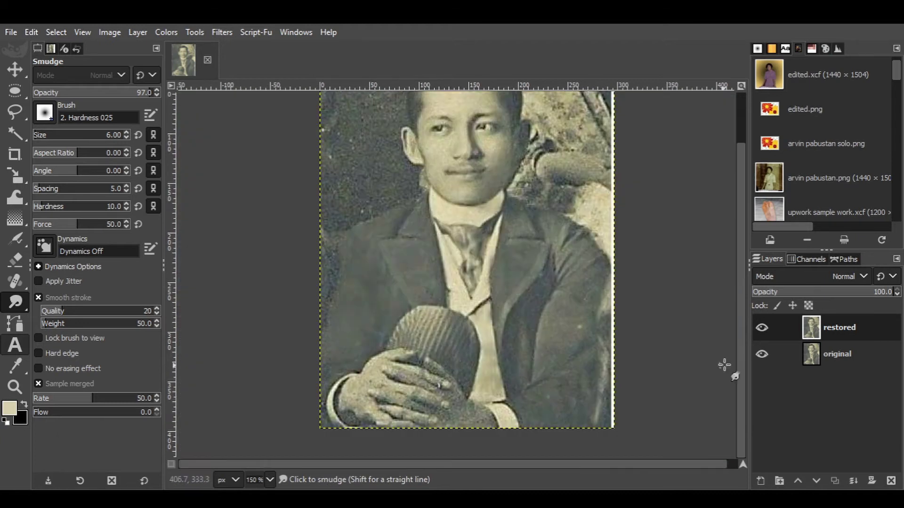
# Zoom and pan across the portrait to check the smoothed hat and fingers
pyautogui.scroll(6, 555, 307)
pyautogui.scroll(1, 306, 330)
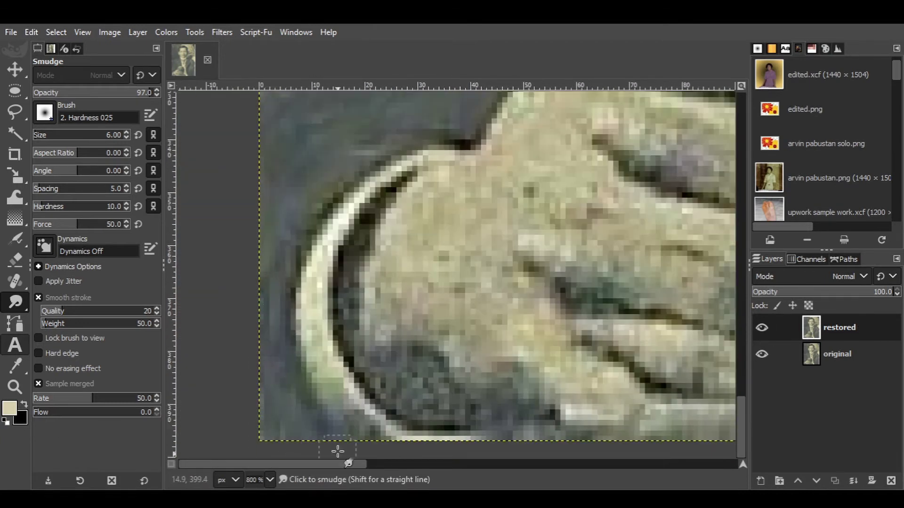
pyautogui.scroll(2, 412, 218)
pyautogui.scroll(-2, 330, 306)
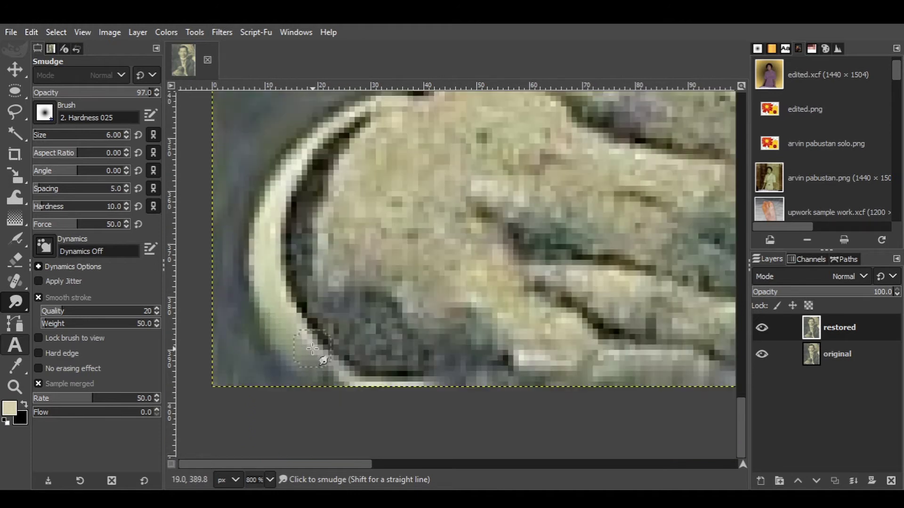
pyautogui.scroll(2, 357, 295)
pyautogui.hscroll(1, 357, 294)
pyautogui.scroll(-3, 357, 294)
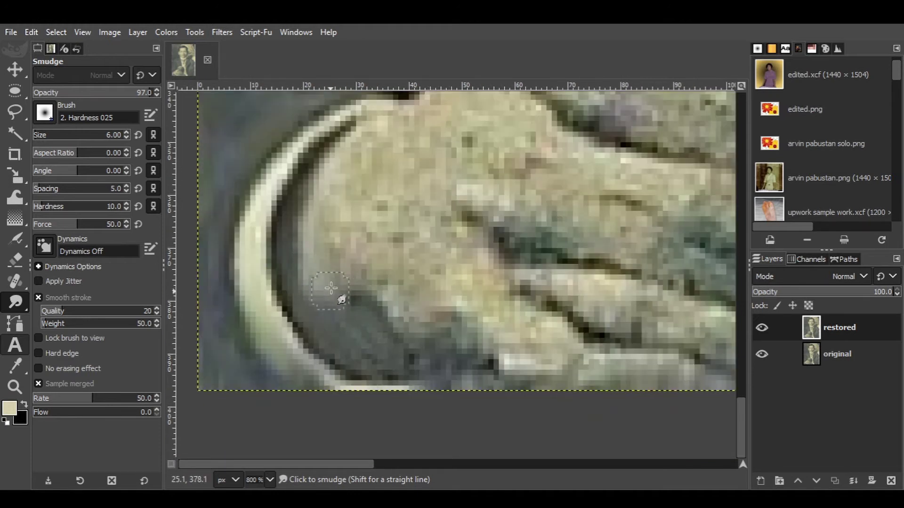
pyautogui.scroll(-1, 394, 305)
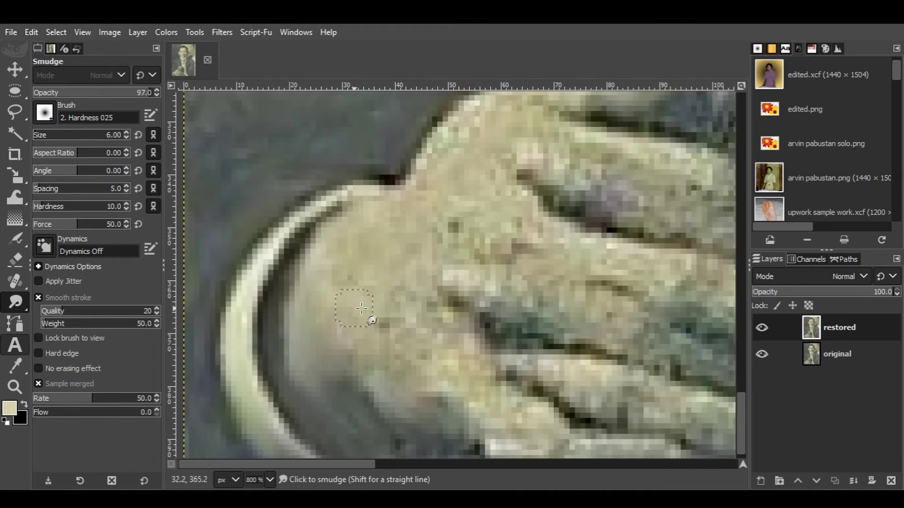
pyautogui.hscroll(2, 358, 300)
pyautogui.scroll(1, 470, 330)
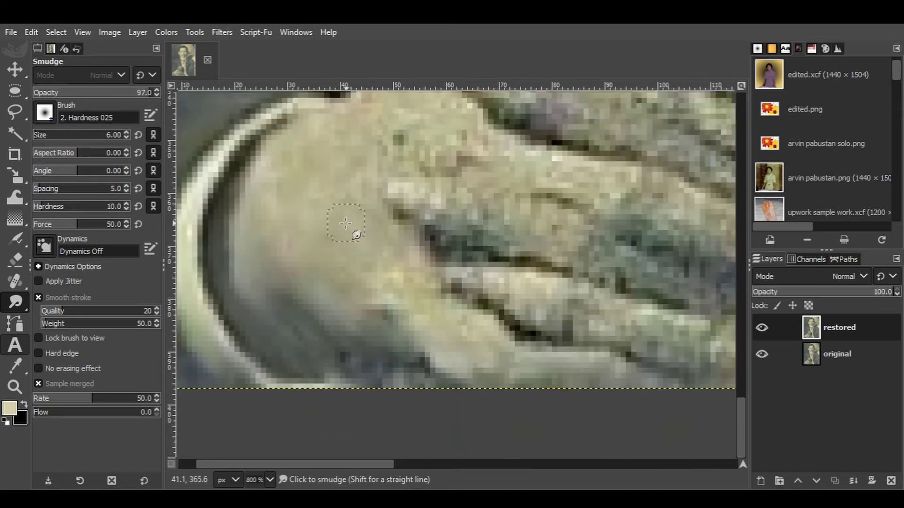
pyautogui.hscroll(-2, 353, 233)
pyautogui.scroll(2, 447, 264)
pyautogui.scroll(-2, 393, 251)
pyautogui.keyDown('ctrl'); pyautogui.scroll(-2, 395, 254); pyautogui.keyUp('ctrl')
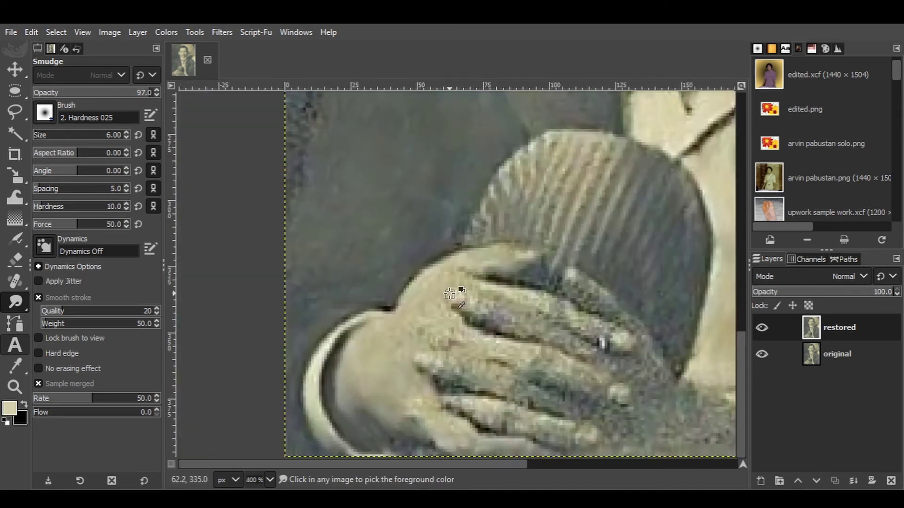
pyautogui.keyDown('ctrl'); pyautogui.scroll(2, 394, 255); pyautogui.keyUp('ctrl')
pyautogui.hscroll(2, 397, 263)
pyautogui.keyDown('ctrl'); pyautogui.scroll(-2, 579, 316); pyautogui.keyUp('ctrl')
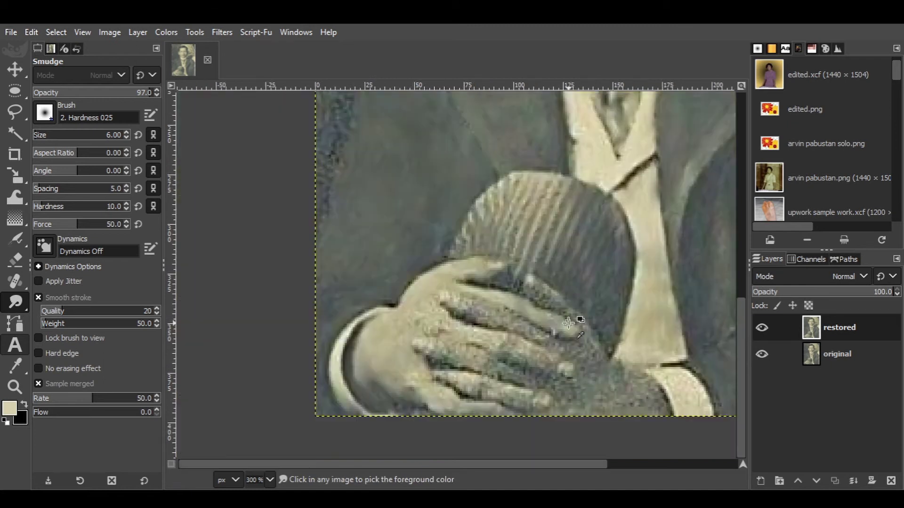
pyautogui.keyDown('ctrl'); pyautogui.scroll(3, 471, 315); pyautogui.keyUp('ctrl')
pyautogui.keyDown('ctrl'); pyautogui.scroll(-1, 349, 312); pyautogui.keyUp('ctrl')
pyautogui.keyDown('ctrl'); pyautogui.scroll(-1, 503, 292); pyautogui.keyUp('ctrl')
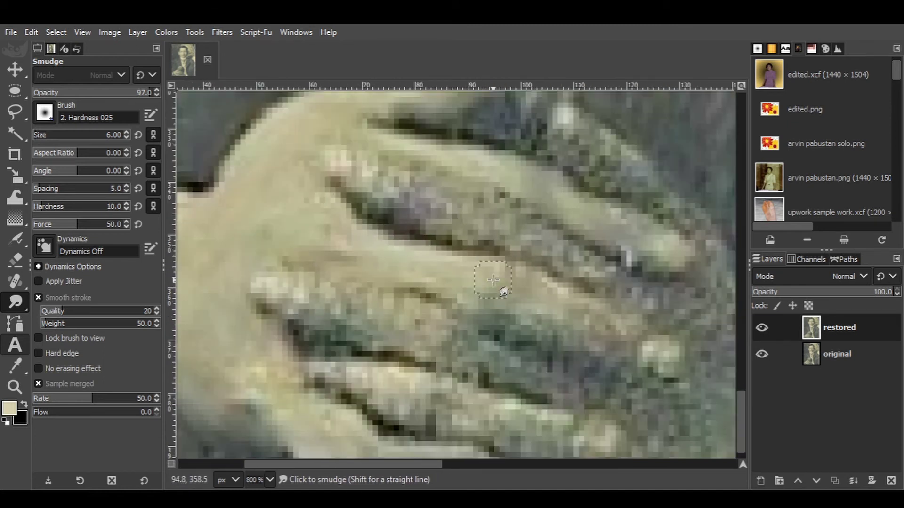
pyautogui.keyDown('ctrl'); pyautogui.scroll(-2, 480, 363); pyautogui.keyUp('ctrl')
pyautogui.keyDown('ctrl'); pyautogui.scroll(2, 444, 325); pyautogui.keyUp('ctrl')
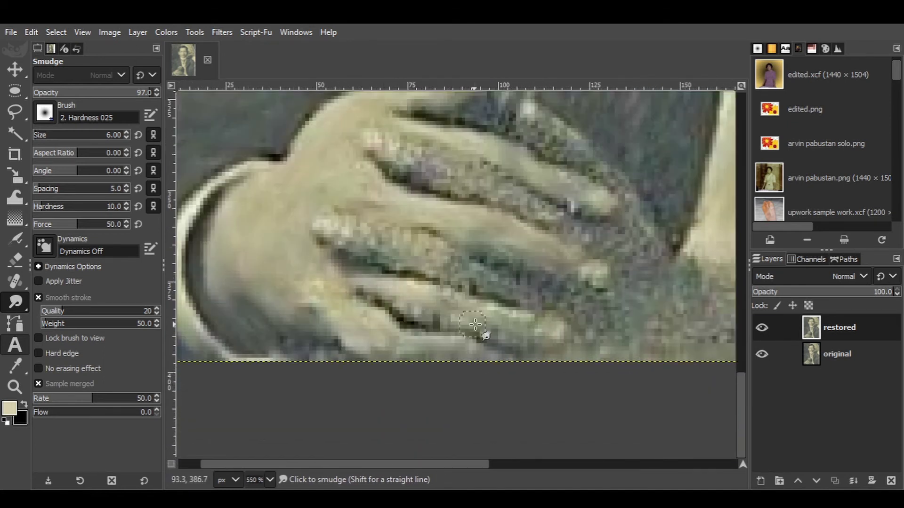
pyautogui.keyDown('ctrl'); pyautogui.scroll(1, 476, 324); pyautogui.keyUp('ctrl')
pyautogui.scroll(-2, 571, 333)
pyautogui.keyDown('ctrl'); pyautogui.scroll(1, 583, 250); pyautogui.keyUp('ctrl')
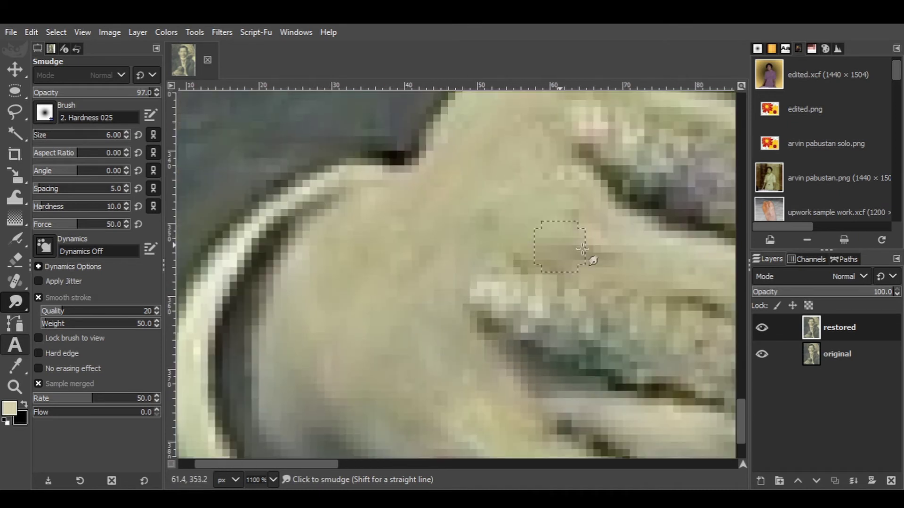
pyautogui.keyDown('ctrl'); pyautogui.scroll(-1, 583, 249); pyautogui.keyUp('ctrl')
pyautogui.keyDown('ctrl'); pyautogui.scroll(-2, 574, 188); pyautogui.keyUp('ctrl')
pyautogui.keyDown('ctrl'); pyautogui.scroll(2, 409, 278); pyautogui.keyUp('ctrl')
pyautogui.keyDown('ctrl'); pyautogui.scroll(1, 314, 414); pyautogui.keyUp('ctrl')
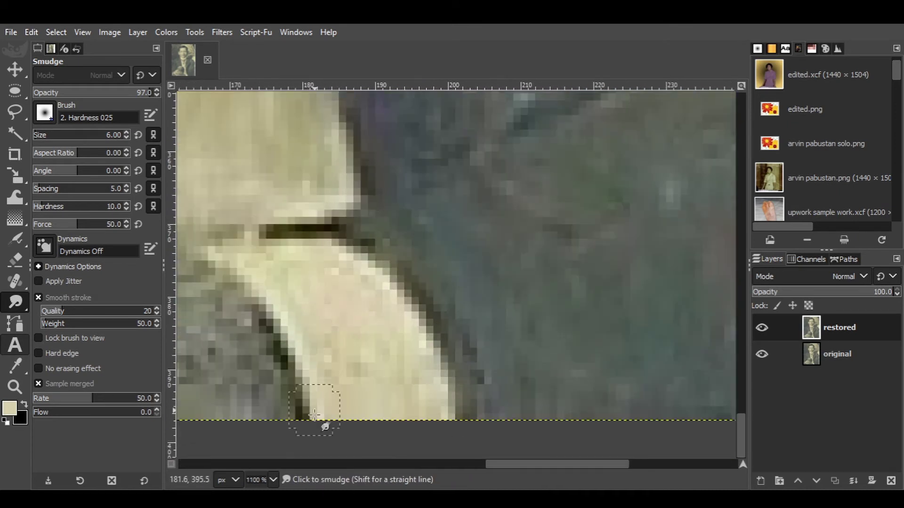
pyautogui.keyDown('ctrl'); pyautogui.scroll(-1, 521, 306); pyautogui.keyUp('ctrl')
pyautogui.keyDown('ctrl'); pyautogui.scroll(-1, 414, 269); pyautogui.keyUp('ctrl')
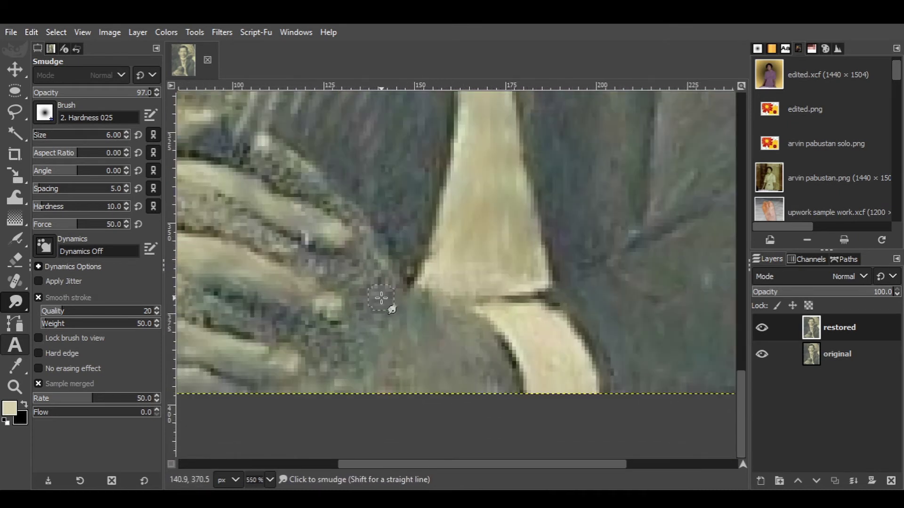
pyautogui.scroll(2, 329, 215)
pyautogui.hscroll(-2, 329, 216)
pyautogui.hscroll(-5, 425, 321)
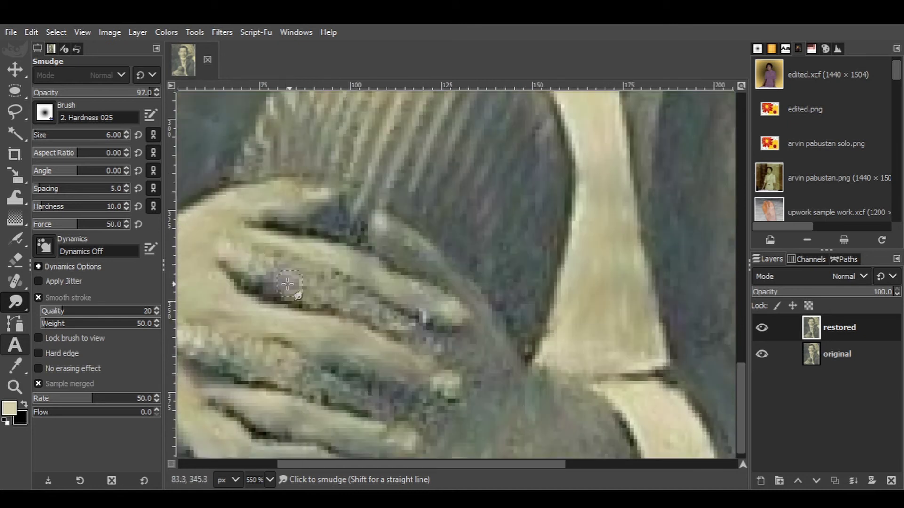
pyautogui.hscroll(-2, 428, 319)
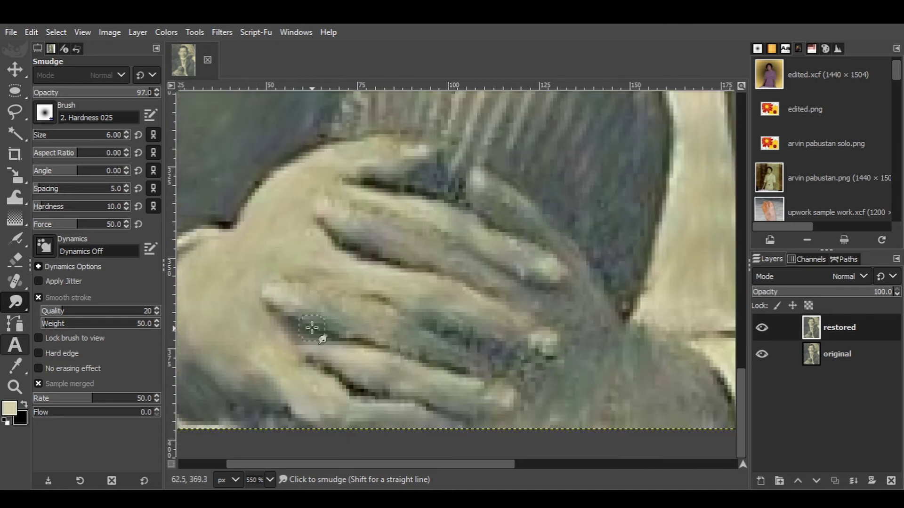
pyautogui.scroll(-4, 425, 287)
pyautogui.hscroll(1, 425, 287)
pyautogui.scroll(3, 573, 224)
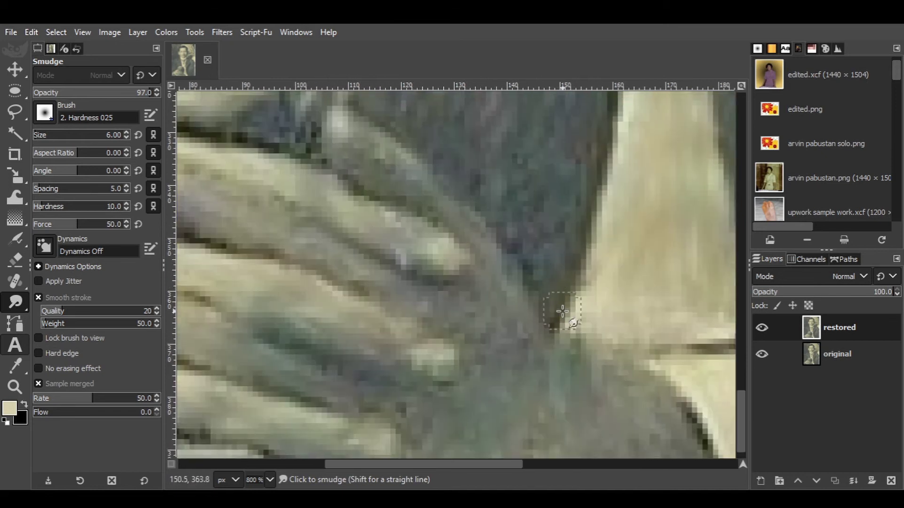
pyautogui.scroll(3, 461, 242)
pyautogui.keyDown('ctrl'); pyautogui.scroll(-4, 461, 242); pyautogui.keyUp('ctrl')
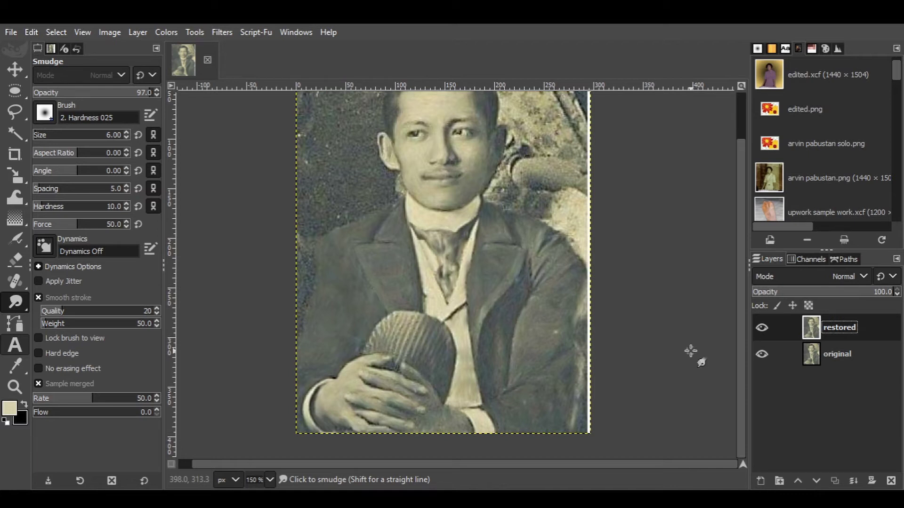
pyautogui.keyDown('ctrl'); pyautogui.scroll(3, 429, 326); pyautogui.keyUp('ctrl')
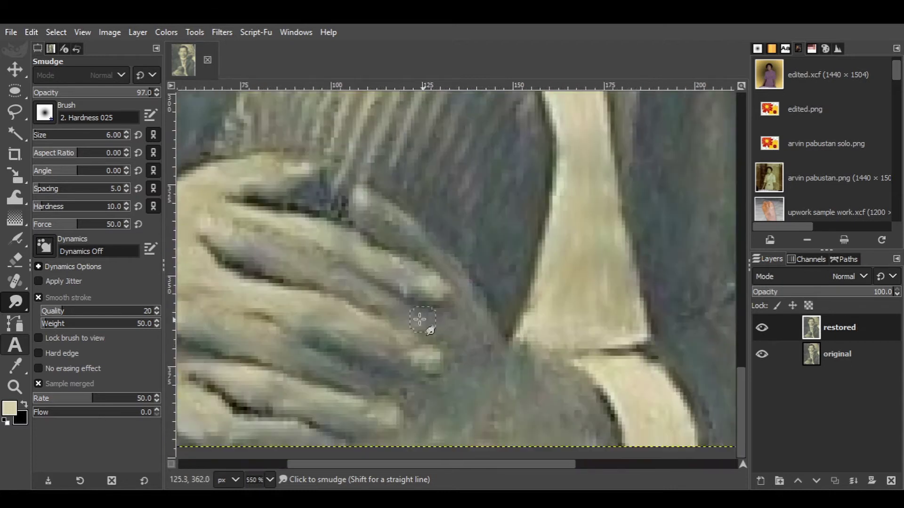
pyautogui.keyDown('ctrl'); pyautogui.scroll(2, 413, 239); pyautogui.keyUp('ctrl')
pyautogui.keyDown('ctrl'); pyautogui.scroll(2, 443, 333); pyautogui.keyUp('ctrl')
pyautogui.keyDown('ctrl'); pyautogui.scroll(-2, 423, 325); pyautogui.keyUp('ctrl')
pyautogui.keyDown('ctrl'); pyautogui.scroll(-2, 535, 360); pyautogui.keyUp('ctrl')
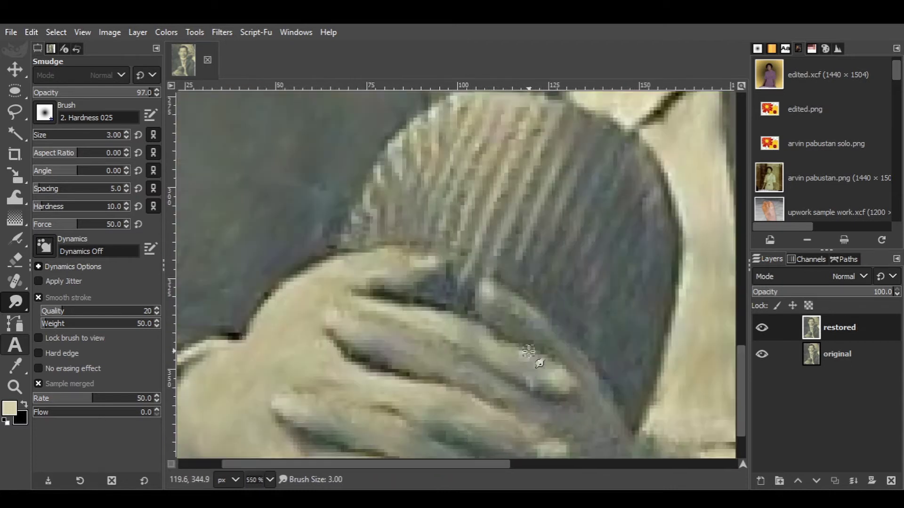
pyautogui.keyDown('ctrl'); pyautogui.scroll(-3, 373, 316); pyautogui.keyUp('ctrl')
pyautogui.keyDown('ctrl'); pyautogui.scroll(-1, 373, 316); pyautogui.keyUp('ctrl')
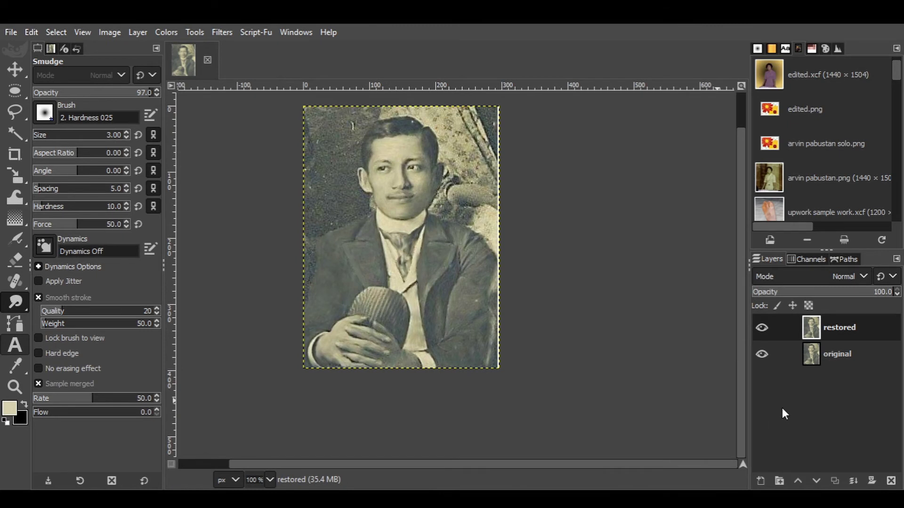
# Duplicate the restored layer and rename the copy 'high pass'
pyautogui.hotkey('shift', 'ctrl', 'd')
pyautogui.doubleClick(835, 328)
pyautogui.write('high pass')
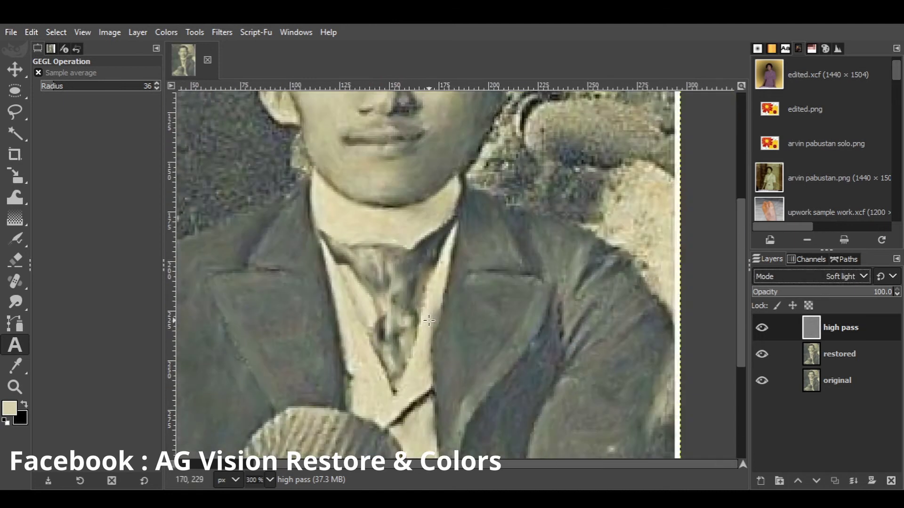
pyautogui.scroll(-5, 347, 230)
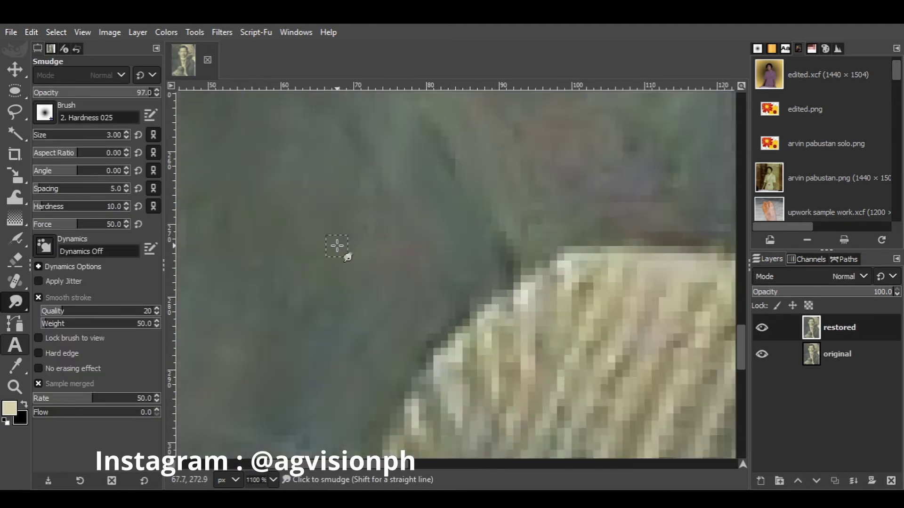
pyautogui.scroll(2, 472, 307)
pyautogui.scroll(-2, 472, 308)
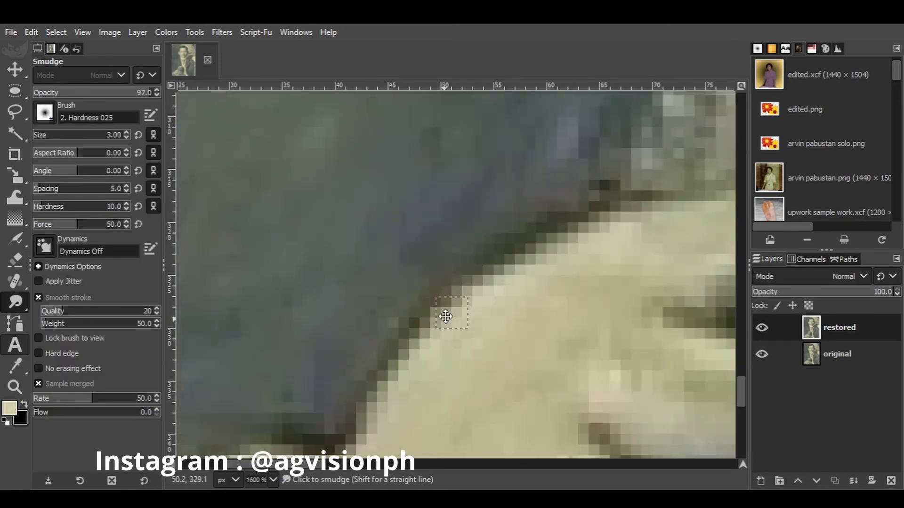
pyautogui.scroll(-5, 444, 313)
pyautogui.scroll(3, 339, 272)
pyautogui.scroll(-2, 390, 328)
pyautogui.scroll(-2, 390, 327)
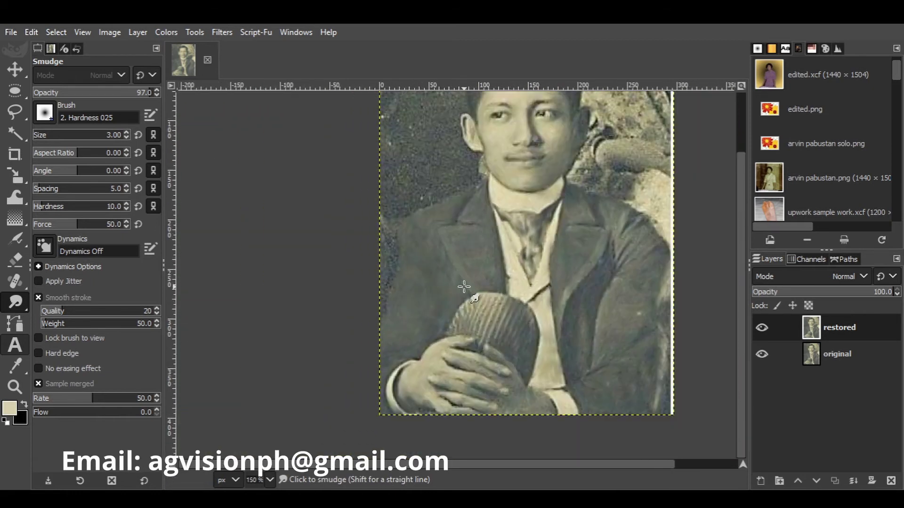
# Duplicate the layer again and set the high pass layer's mode to Soft light
pyautogui.hotkey('shift', 'ctrl', 'd')
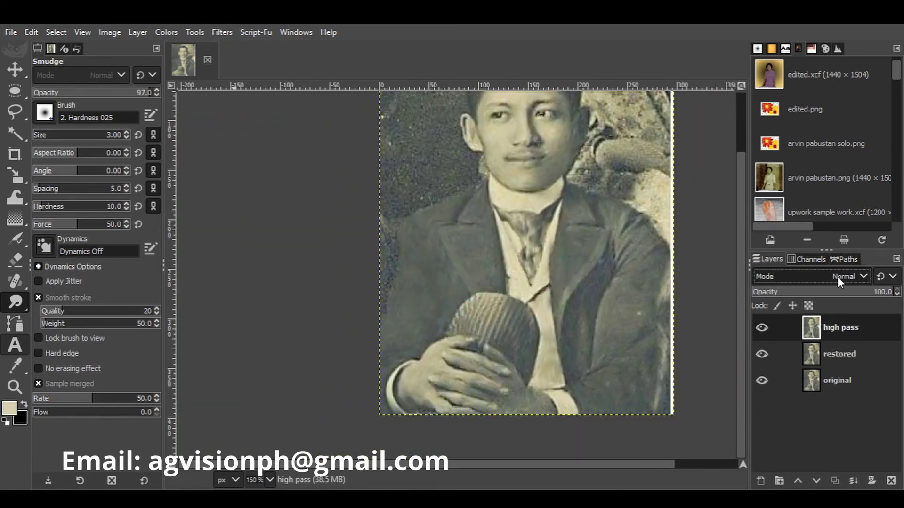
pyautogui.click(837, 277)
pyautogui.click(409, 171)
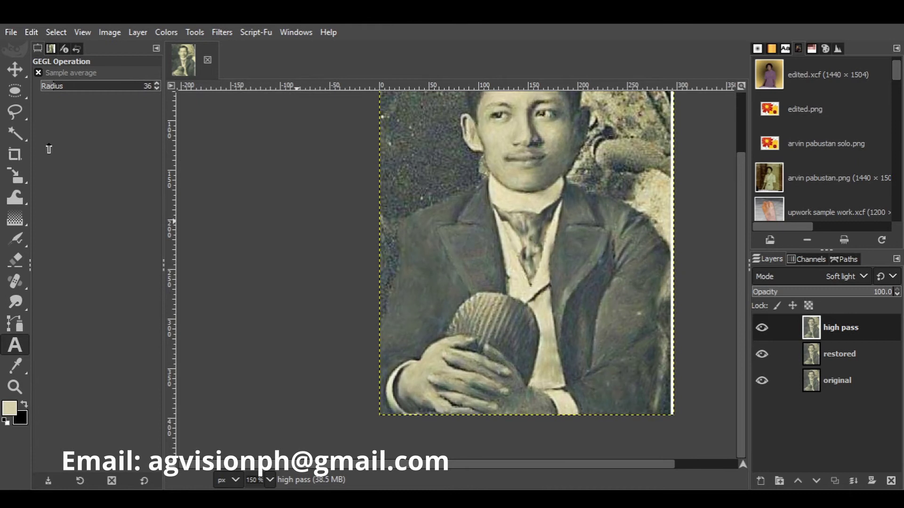
pyautogui.scroll(-1, 452, 258)
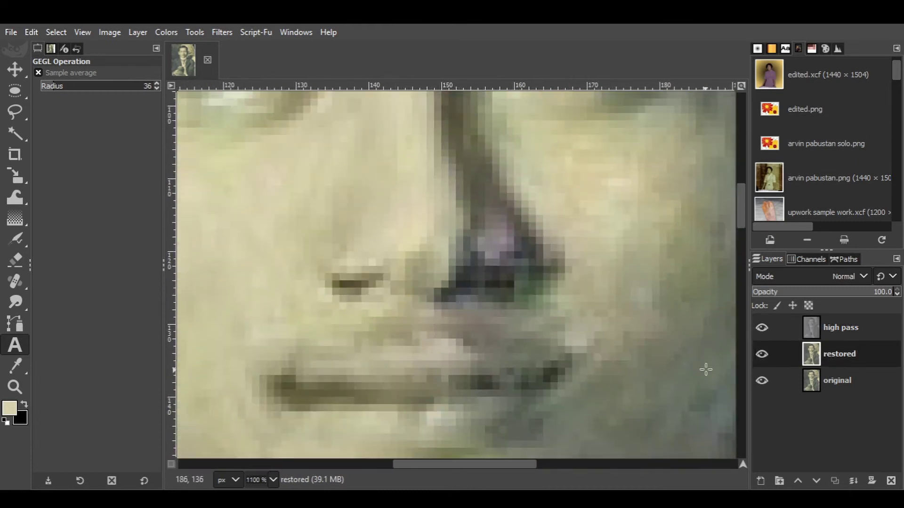
# Smudge the grey blotches beside the nose on the restored layer
pyautogui.keyDown('ctrl'); pyautogui.scroll(1, 405, 230); pyautogui.keyUp('ctrl')
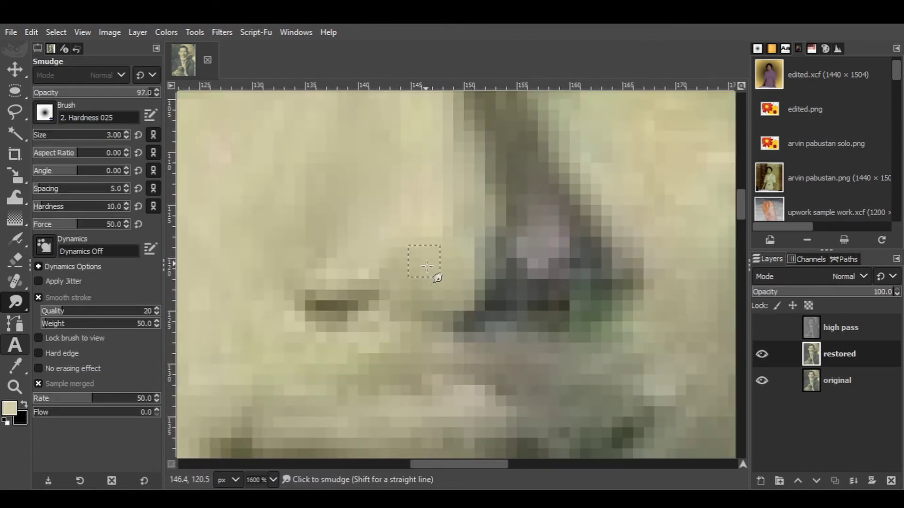
pyautogui.scroll(-2, 421, 241)
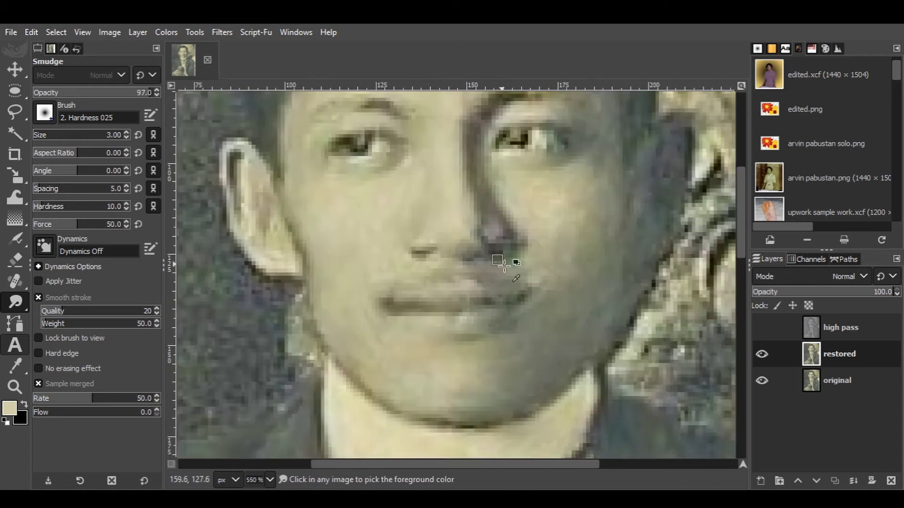
pyautogui.keyDown('ctrl'); pyautogui.scroll(3, 487, 325); pyautogui.keyUp('ctrl')
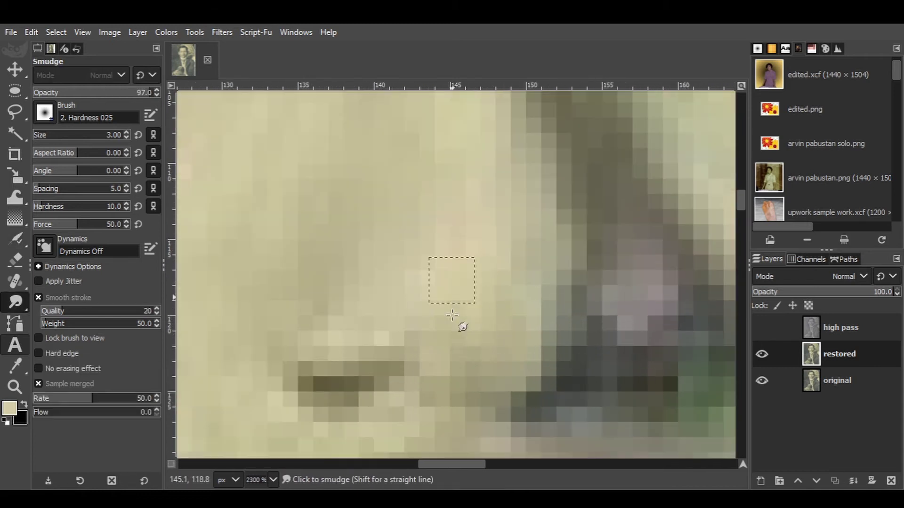
pyautogui.keyDown('ctrl'); pyautogui.scroll(-5, 432, 263); pyautogui.keyUp('ctrl')
pyautogui.keyDown('ctrl'); pyautogui.scroll(5, 529, 282); pyautogui.keyUp('ctrl')
pyautogui.keyDown('ctrl'); pyautogui.scroll(1, 528, 270); pyautogui.keyUp('ctrl')
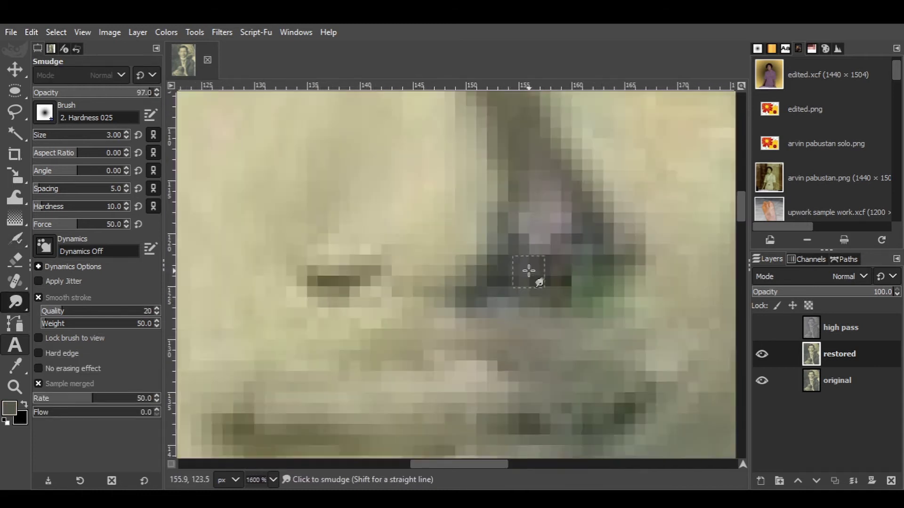
pyautogui.keyDown('ctrl'); pyautogui.click(532, 282); pyautogui.keyUp('ctrl')
pyautogui.keyDown('ctrl'); pyautogui.scroll(-1, 532, 282); pyautogui.keyUp('ctrl')
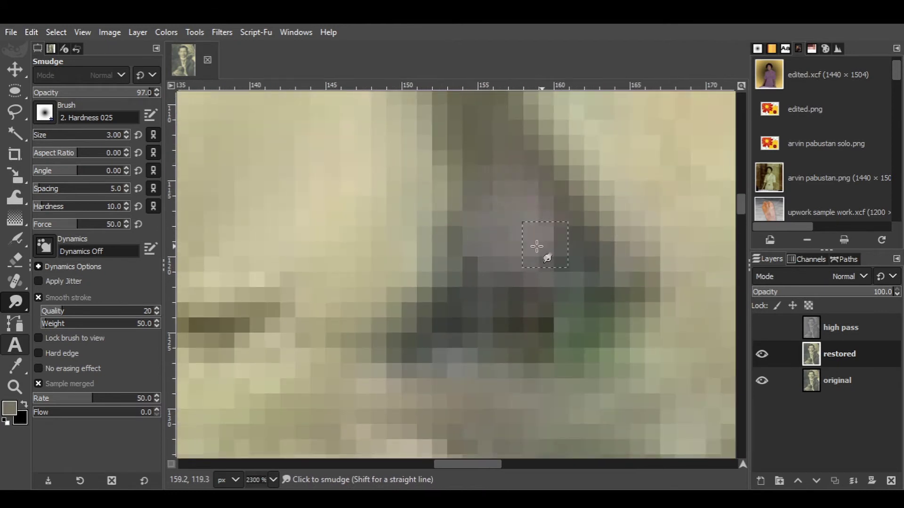
pyautogui.keyDown('ctrl'); pyautogui.scroll(-5, 537, 246); pyautogui.keyUp('ctrl')
pyautogui.keyDown('ctrl'); pyautogui.scroll(5, 574, 256); pyautogui.keyUp('ctrl')
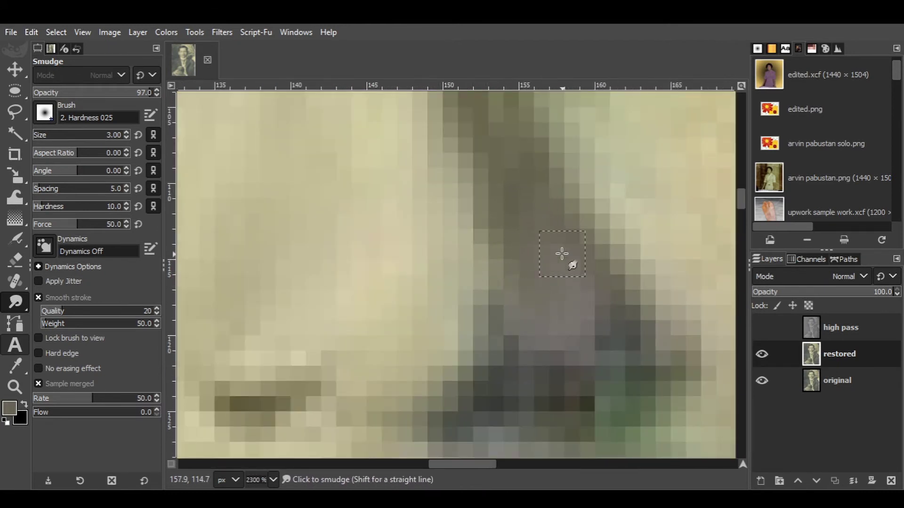
pyautogui.keyDown('ctrl'); pyautogui.scroll(-5, 517, 284); pyautogui.keyUp('ctrl')
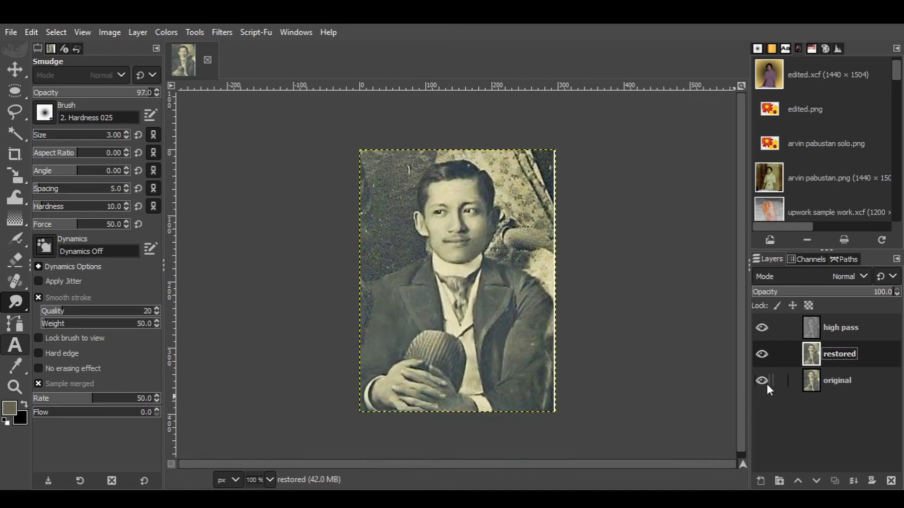
# Smooth the ear and forehead with a slightly larger Smudge brush, checking against the high pass layer
pyautogui.press('4')
pyautogui.click(762, 327)
pyautogui.keyDown('ctrl'); pyautogui.scroll(-3, 544, 221); pyautogui.keyUp('ctrl')
pyautogui.keyDown('ctrl'); pyautogui.scroll(-2, 585, 242); pyautogui.keyUp('ctrl')
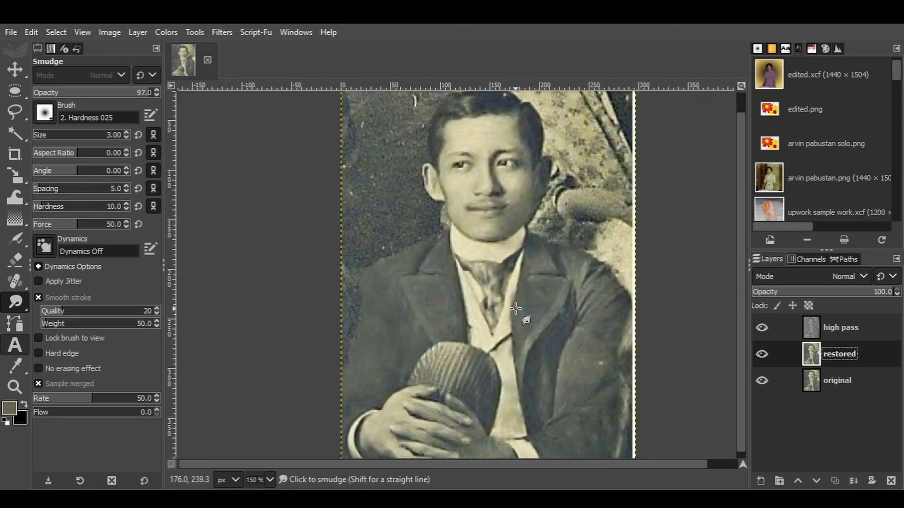
pyautogui.keyDown('ctrl'); pyautogui.scroll(-1, 521, 307); pyautogui.keyUp('ctrl')
pyautogui.press('4')
pyautogui.press('h')
pyautogui.click(761, 328)
pyautogui.press('s')
pyautogui.press('5')
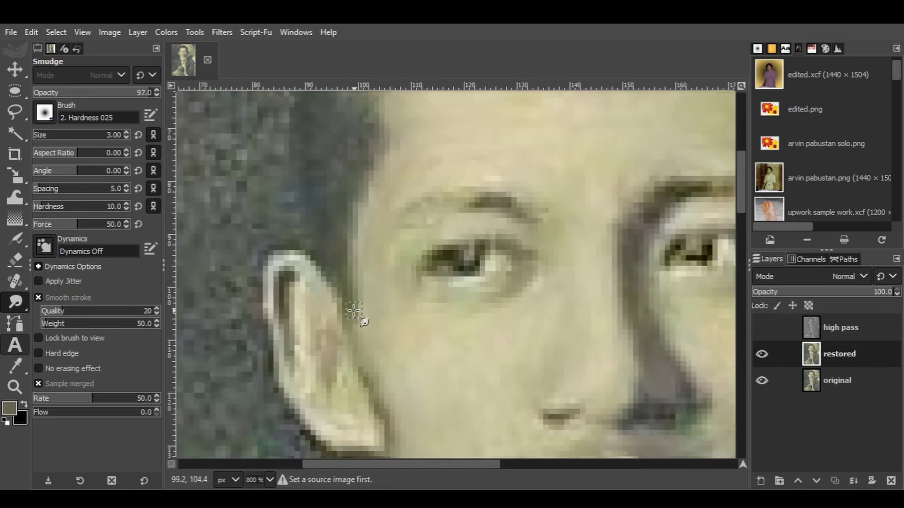
pyautogui.keyDown('ctrl'); pyautogui.scroll(-1, 338, 248); pyautogui.keyUp('ctrl')
pyautogui.keyDown('ctrl'); pyautogui.scroll(-2, 370, 287); pyautogui.keyUp('ctrl')
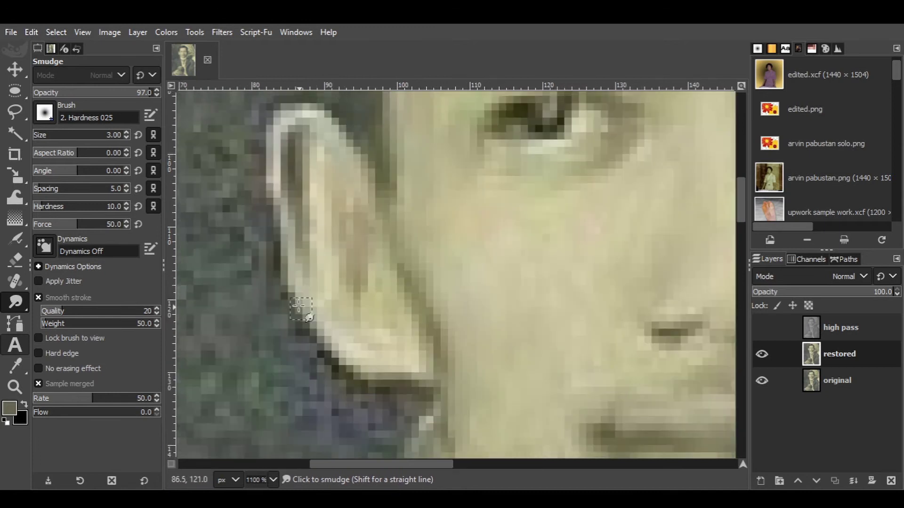
pyautogui.keyDown('ctrl'); pyautogui.scroll(2, 460, 313); pyautogui.keyUp('ctrl')
pyautogui.keyDown('ctrl'); pyautogui.scroll(-1, 343, 248); pyautogui.keyUp('ctrl')
pyautogui.hscroll(5, 502, 278)
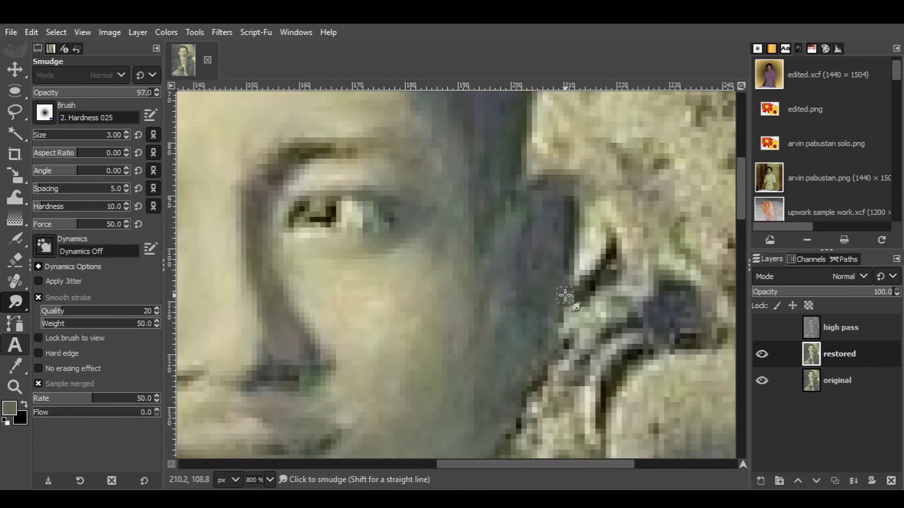
pyautogui.scroll(3, 518, 283)
pyautogui.hscroll(-2, 452, 262)
pyautogui.press(']')
pyautogui.press(']')
pyautogui.keyDown('ctrl'); pyautogui.scroll(-2, 259, 227); pyautogui.keyUp('ctrl')
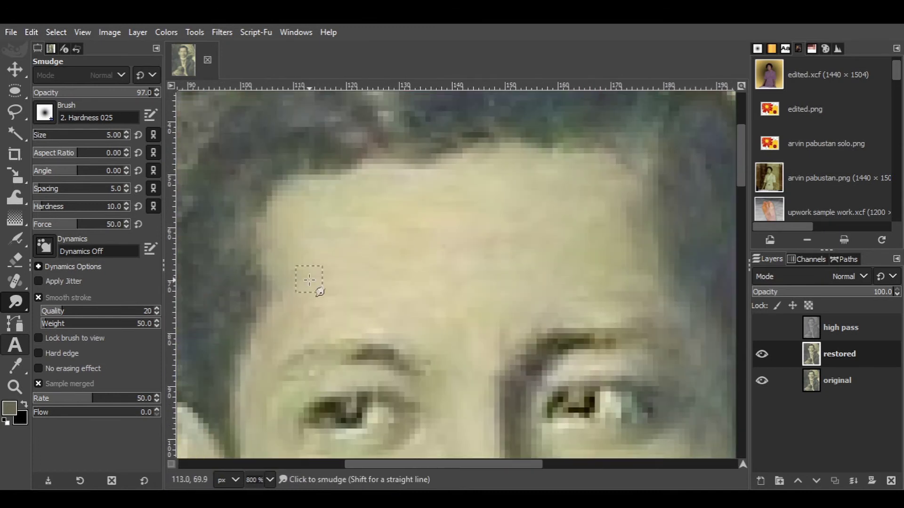
pyautogui.keyDown('ctrl'); pyautogui.scroll(-2, 309, 276); pyautogui.keyUp('ctrl')
pyautogui.keyDown('ctrl'); pyautogui.scroll(2, 313, 289); pyautogui.keyUp('ctrl')
pyautogui.keyDown('ctrl'); pyautogui.scroll(-2, 312, 289); pyautogui.keyUp('ctrl')
# Duplicate the restored layer and rename the copy 'curves'
pyautogui.click(840, 327)
pyautogui.click(761, 328)
pyautogui.press('-')
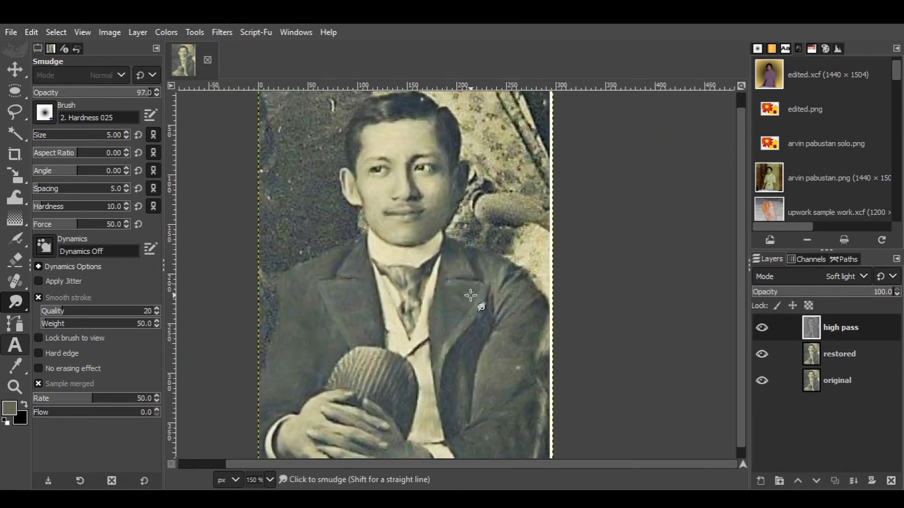
pyautogui.press('pagedown')
pyautogui.hotkey('ctrl', 'shift', 'd')
pyautogui.doubleClick(842, 355)
pyautogui.write('curves')
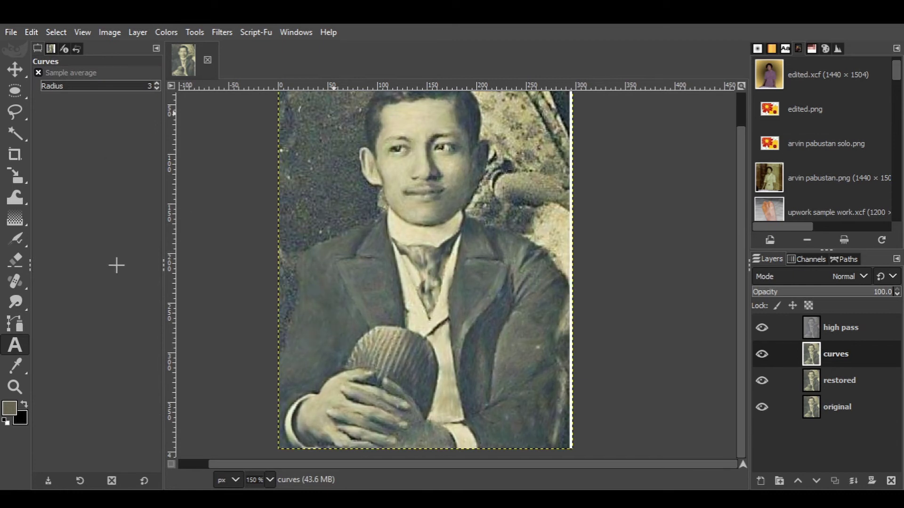
# Duplicate curves as 'high pass 2', apply High Pass, and place it on top in Hard light mode
pyautogui.press('-')
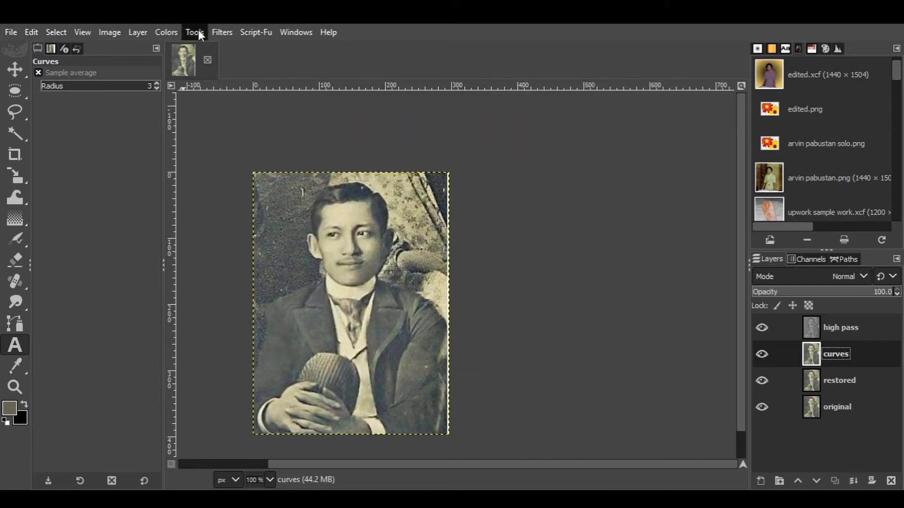
pyautogui.press('+')
pyautogui.press('+')
pyautogui.press('+')
pyautogui.hotkey('ctrl', 'shift', 'd')
pyautogui.doubleClick(843, 355)
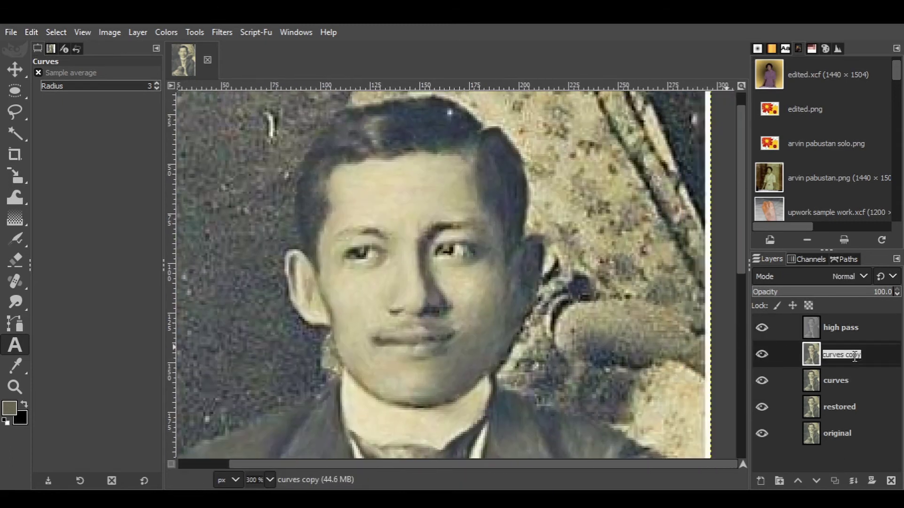
pyautogui.write('high pass 2')
pyautogui.press('Return')
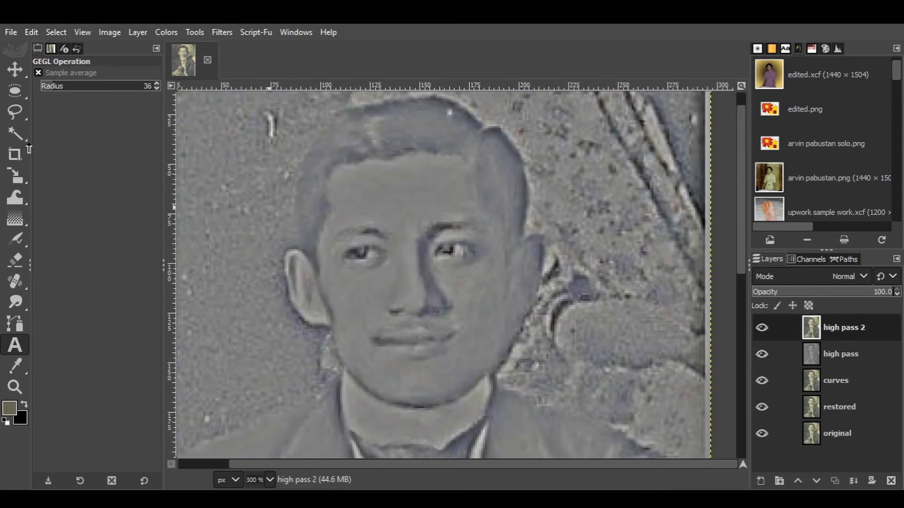
pyautogui.press('-')
pyautogui.press('-')
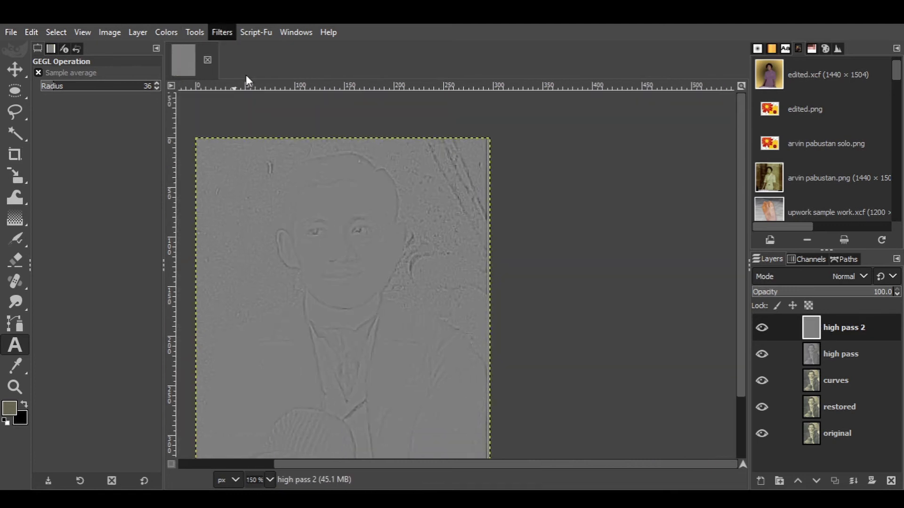
pyautogui.scroll(-3, 801, 278)
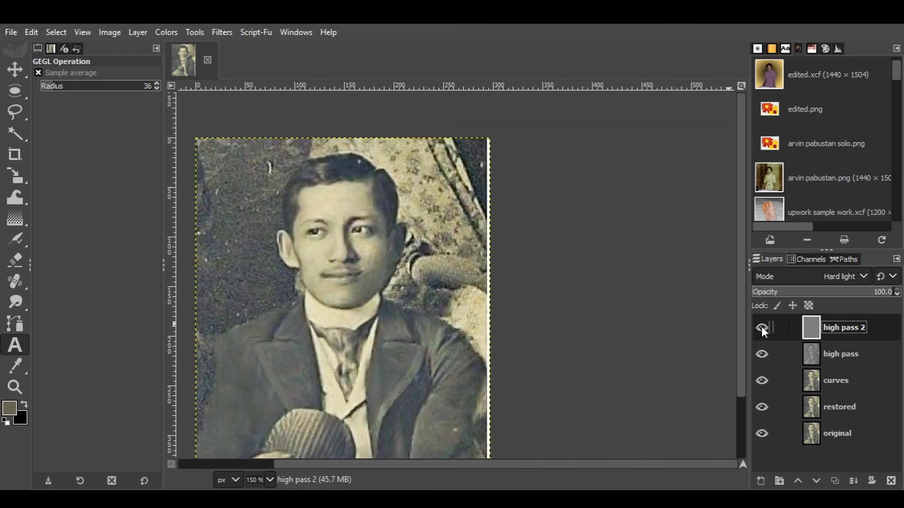
pyautogui.click(841, 354)
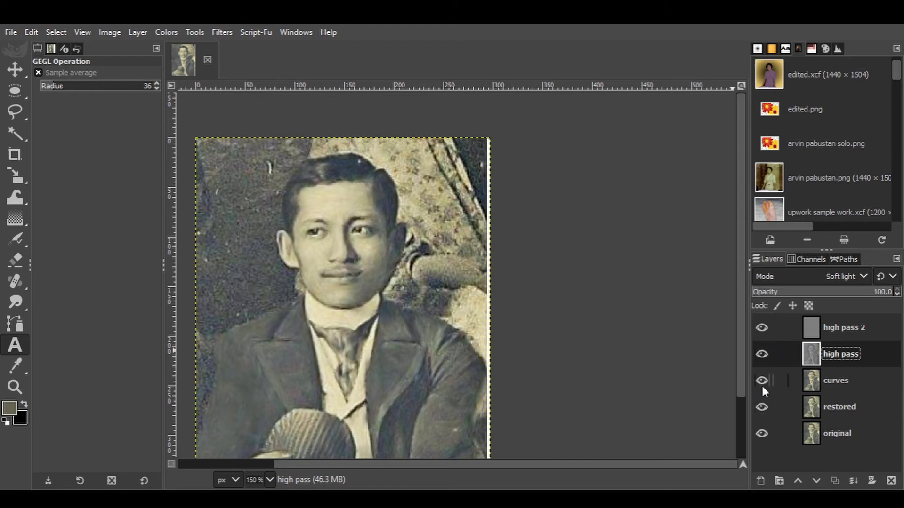
pyautogui.press('-')
pyautogui.press('+')
pyautogui.press('pageup')
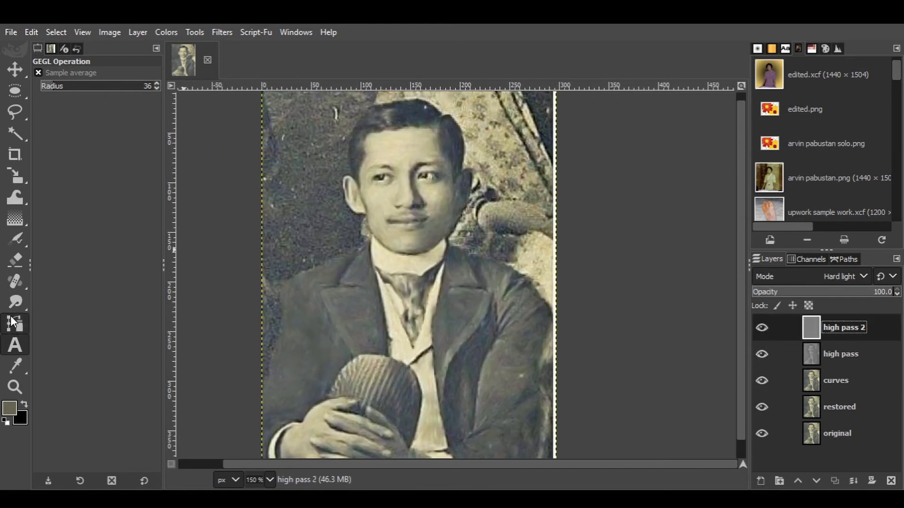
# Trace a path with anchors along the coat and lapel edges of the figure
pyautogui.click(13, 323)
pyautogui.press('+')
pyautogui.press('+')
pyautogui.press('+')
pyautogui.press('+')
pyautogui.press('+')
pyautogui.click(212, 418)
pyautogui.click(269, 255)
pyautogui.press('-')
pyautogui.press('-')
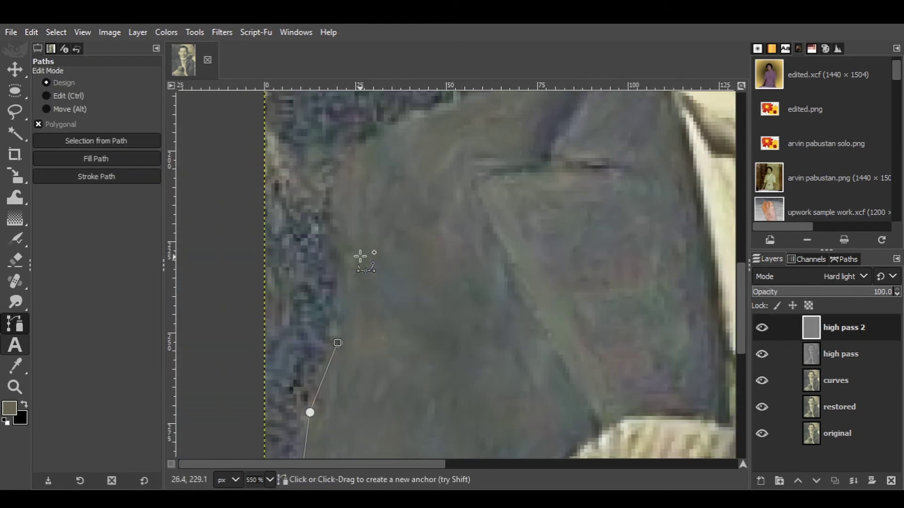
pyautogui.click(339, 257)
pyautogui.click(425, 263)
pyautogui.press('+')
pyautogui.press('+')
pyautogui.click(632, 314)
pyautogui.click(636, 290)
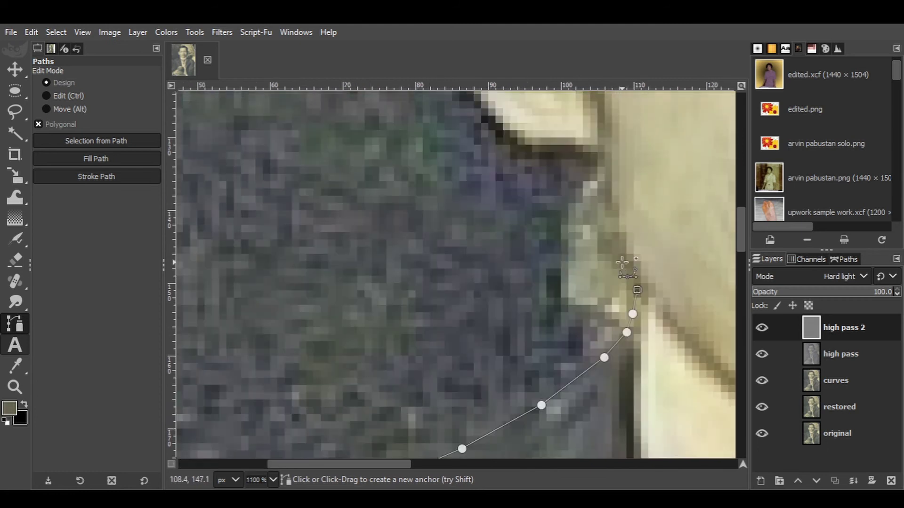
pyautogui.scroll(5, 606, 167)
pyautogui.click(504, 236)
pyautogui.scroll(5, 471, 264)
pyautogui.click(452, 264)
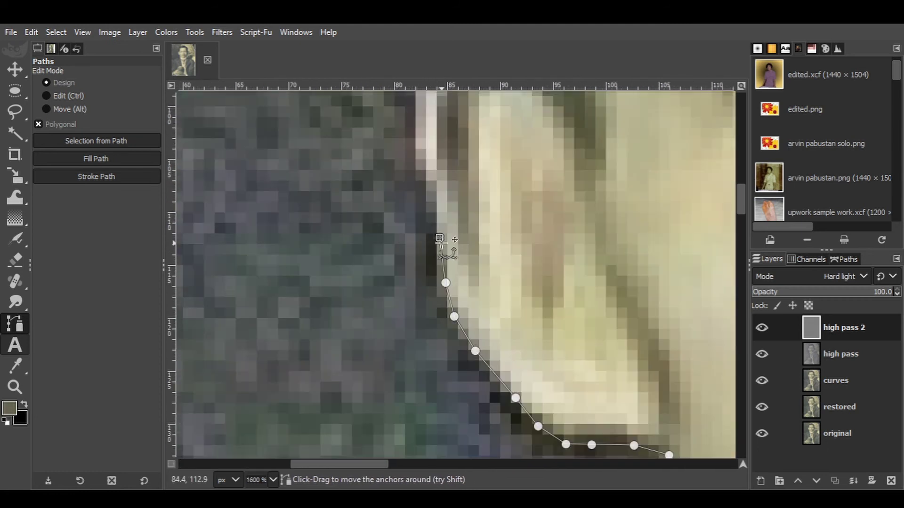
pyautogui.press('+')
pyautogui.click(496, 137)
pyautogui.click(626, 253)
pyautogui.press('-')
pyautogui.click(544, 150)
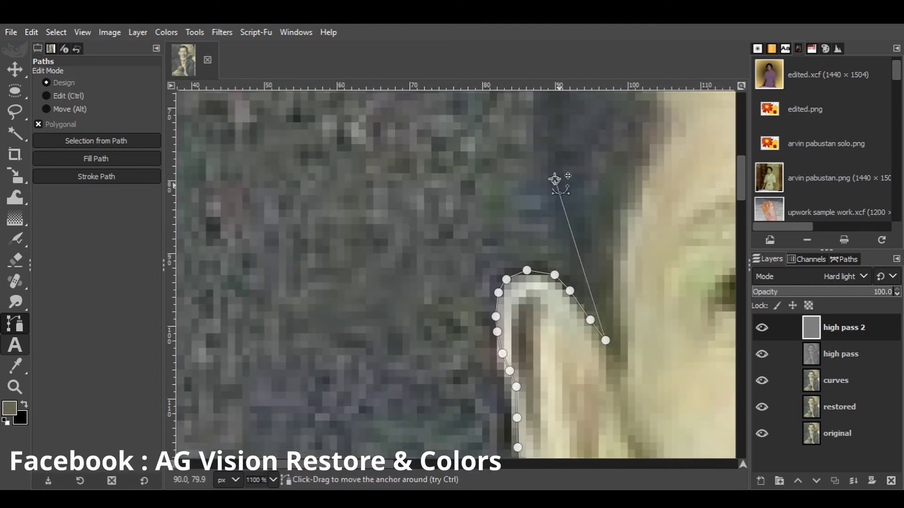
pyautogui.click(590, 319)
# Continue the path over the top and right side of the hair toward the ear
pyautogui.click(559, 235)
pyautogui.press('-')
pyautogui.click(563, 218)
pyautogui.press('-')
pyautogui.press('-')
pyautogui.click(563, 268)
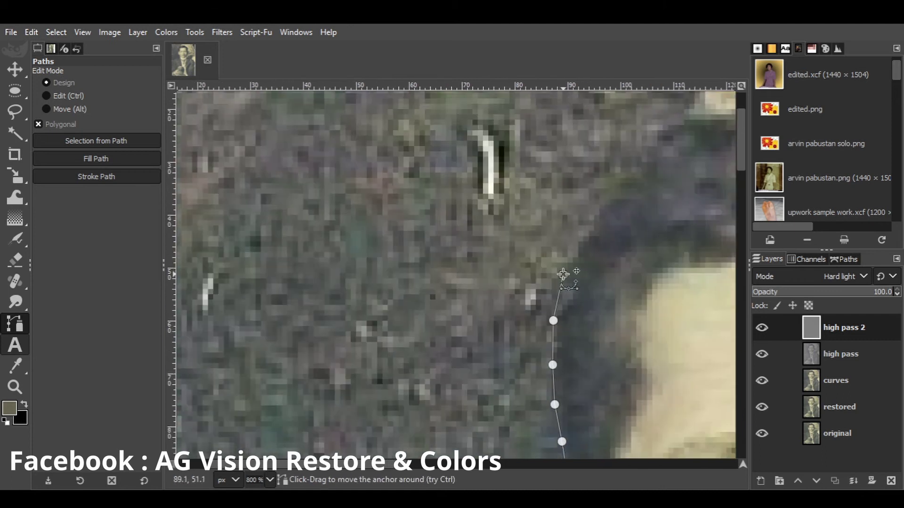
pyautogui.click(580, 252)
pyautogui.hscroll(5, 567, 256)
pyautogui.scroll(1, 567, 257)
pyautogui.click(503, 266)
pyautogui.scroll(-5, 646, 305)
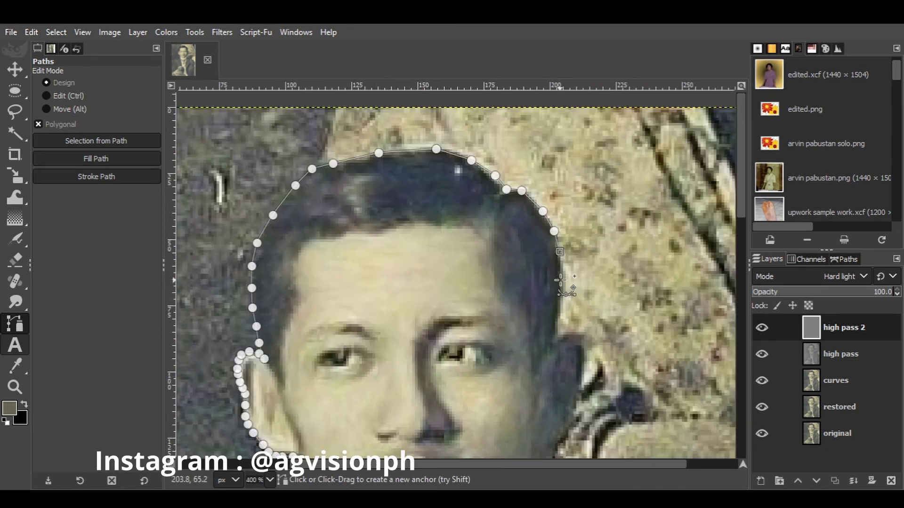
pyautogui.press('+')
pyautogui.press('+')
pyautogui.press('+')
pyautogui.click(534, 244)
pyautogui.click(569, 250)
pyautogui.click(586, 277)
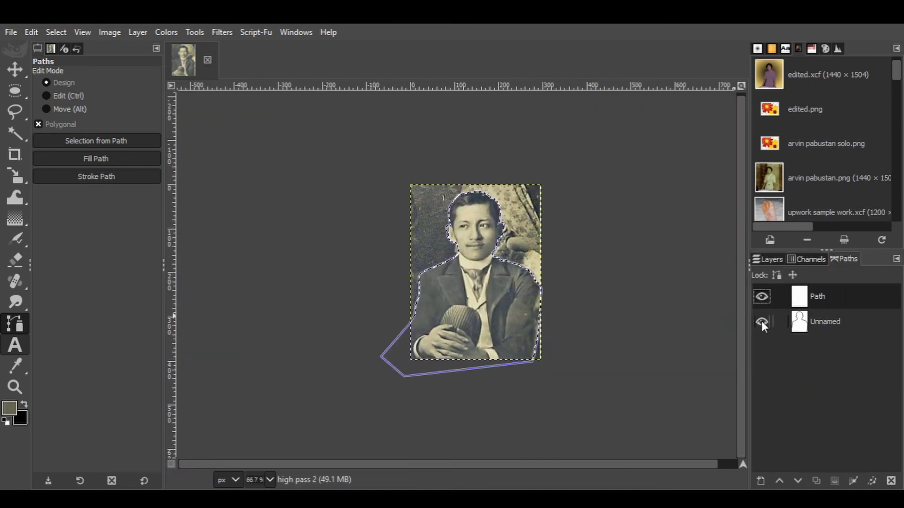
# Add a new transparent layer, check the Channels and Paths tabs, then return to Layers
pyautogui.hotkey('shift', 'ctrl', 'n')
pyautogui.press('Return')
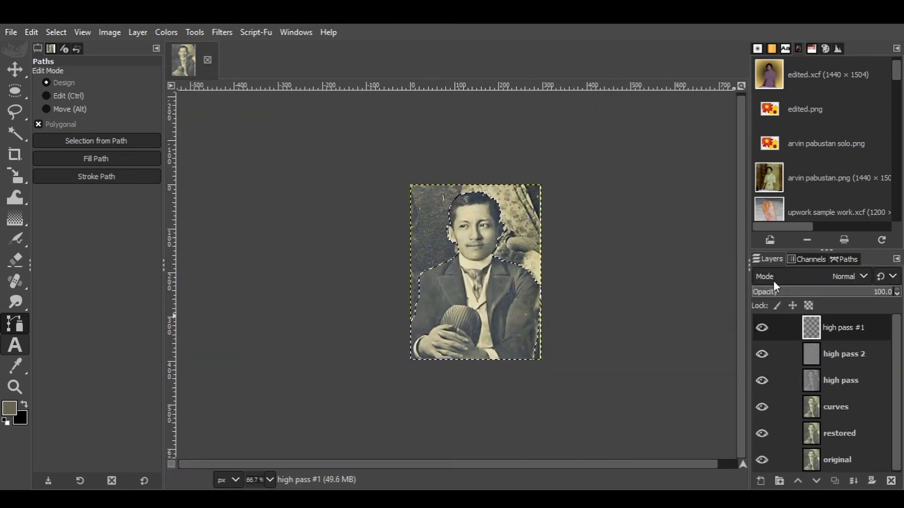
pyautogui.click(814, 259)
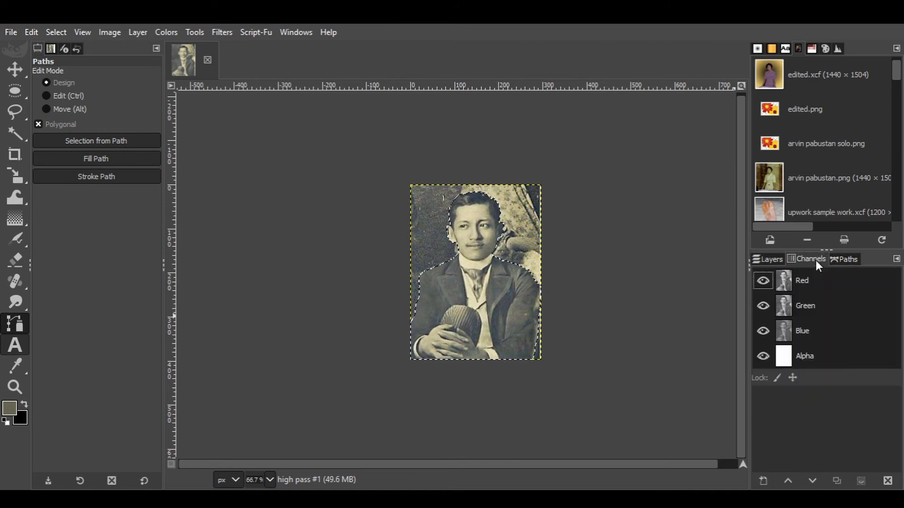
pyautogui.click(842, 260)
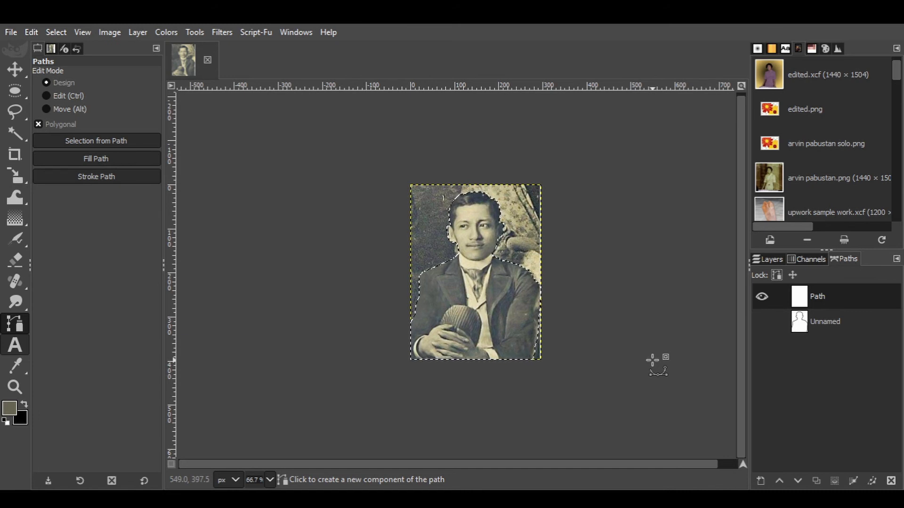
pyautogui.hotkey('ctrl', 'l')
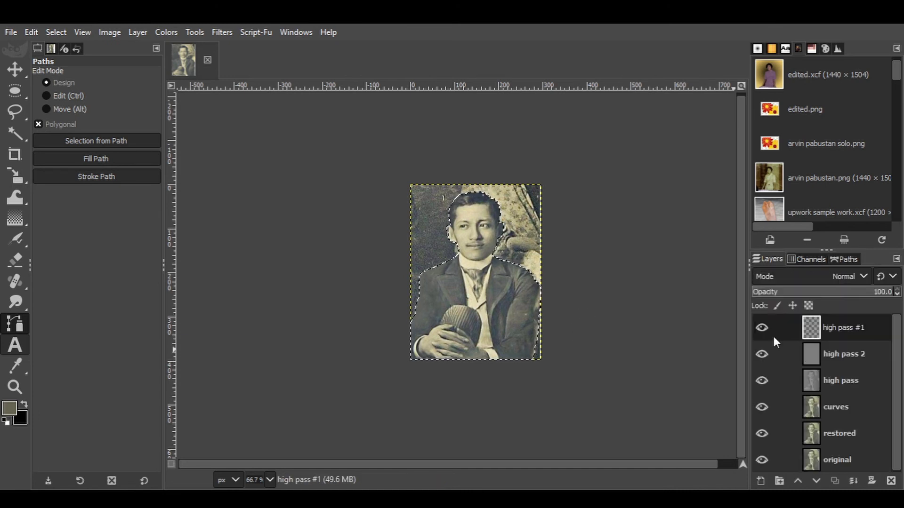
# Rename the new layer 'back ground', fill it warm brown, and move it below curves
pyautogui.hotkey('ctrl', 'shift', 'a')
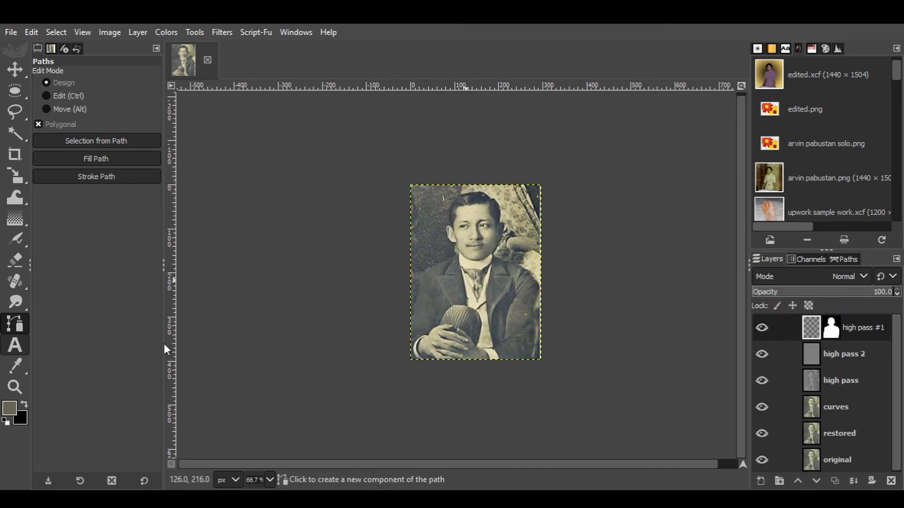
pyautogui.doubleClick(836, 328)
pyautogui.write('back ground')
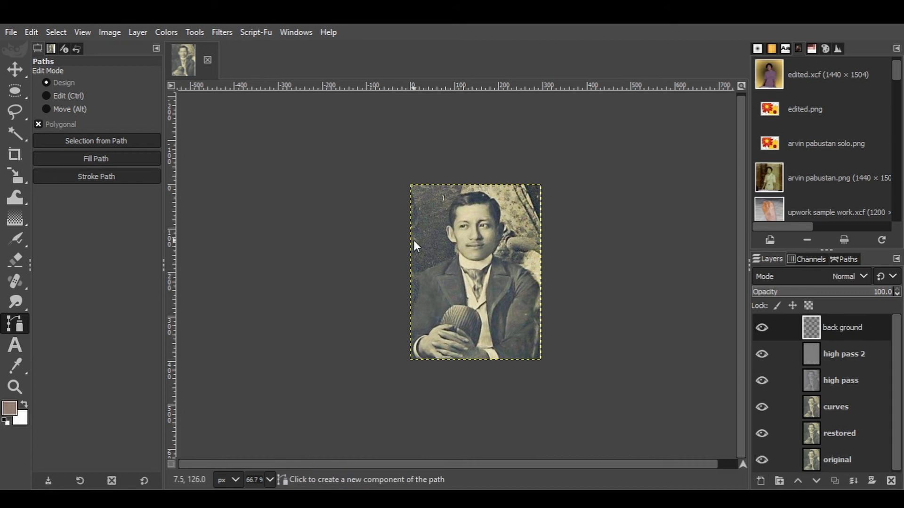
pyautogui.hotkey('ctrl', ',')
pyautogui.moveTo(843, 328)
pyautogui.mouseDown()
pyautogui.moveTo(838, 460)
pyautogui.moveTo(830, 395)
pyautogui.mouseUp()
pyautogui.click(835, 380)
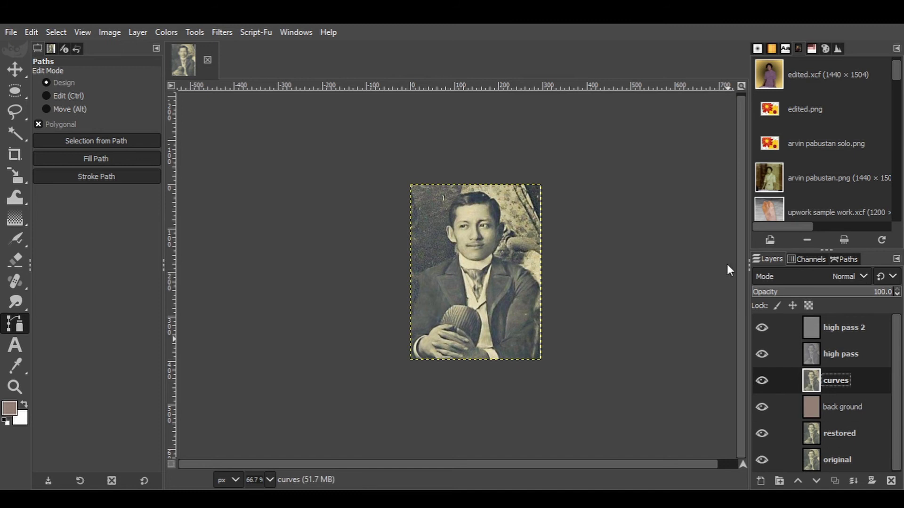
# Turn the figure outline path into a selection and mask the curves layer to the figure
pyautogui.click(843, 259)
pyautogui.click(783, 324)
pyautogui.hotkey('ctrl', 'l')
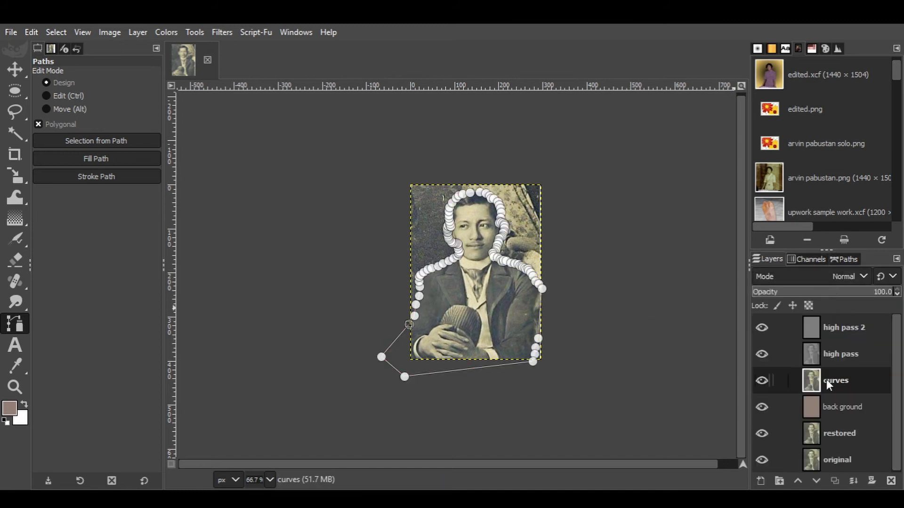
pyautogui.keyDown('ctrl'); pyautogui.scroll(2, 511, 325); pyautogui.keyUp('ctrl')
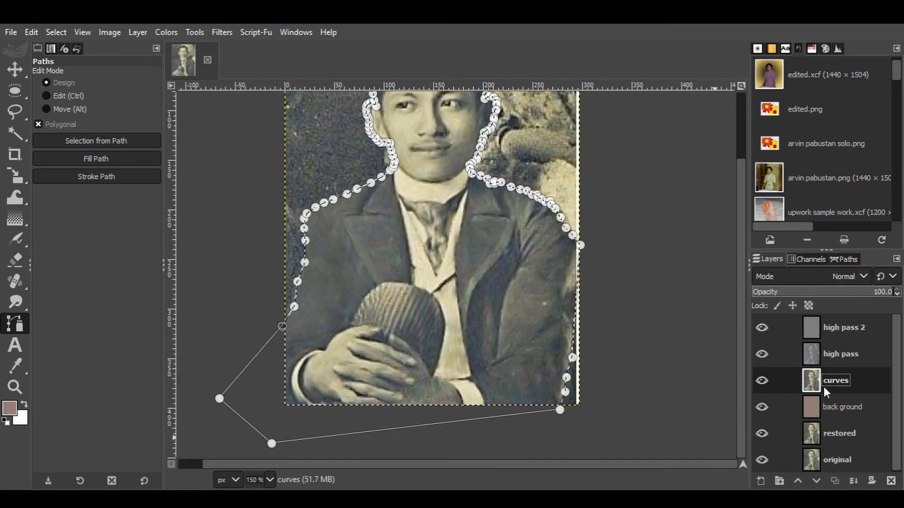
pyautogui.press('d')
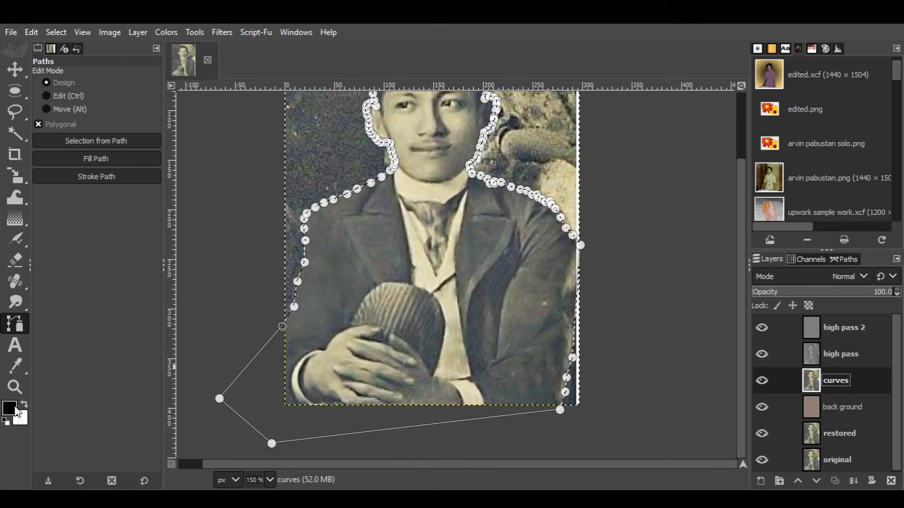
pyautogui.press('x')
pyautogui.press('x')
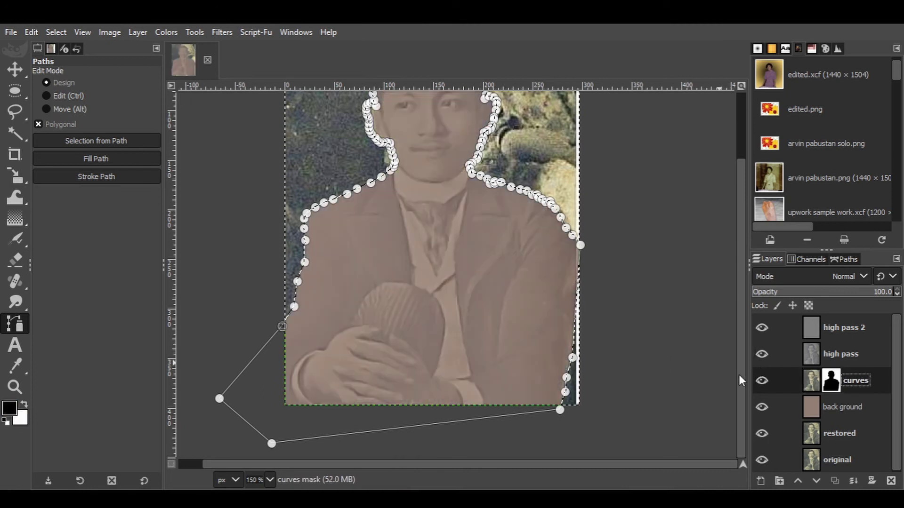
pyautogui.click(744, 374)
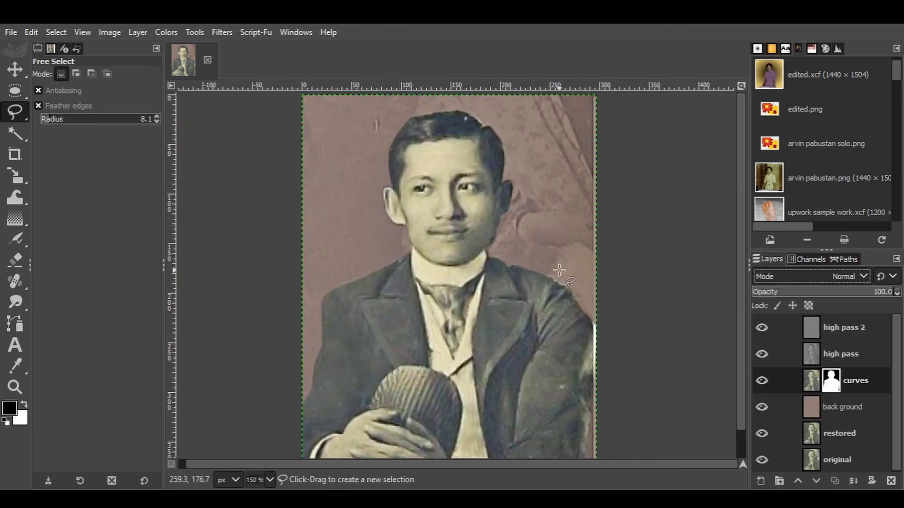
# Add a warm brown 'skin' layer and paint its mask white over the forehead, eyes and hand
pyautogui.click(810, 327)
pyautogui.keyDown('shift'); pyautogui.click(761, 480); pyautogui.keyUp('shift')
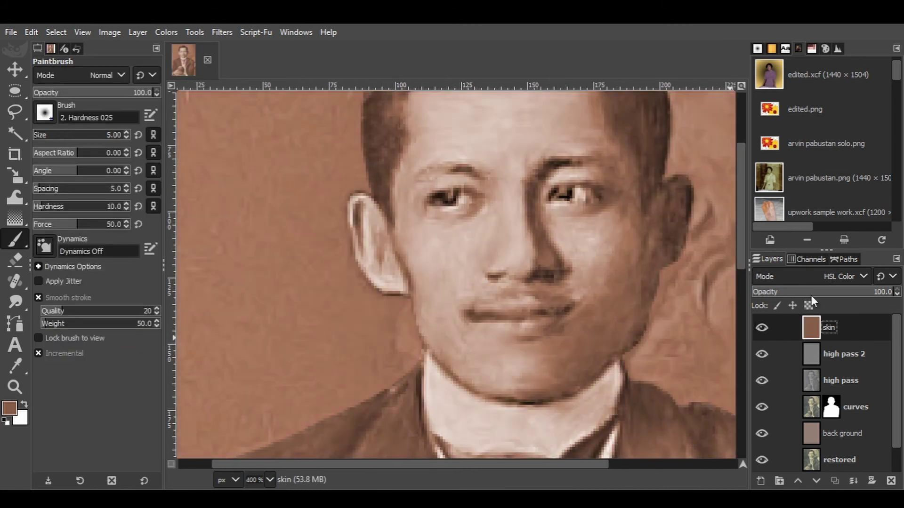
pyautogui.press('d')
pyautogui.press('x')
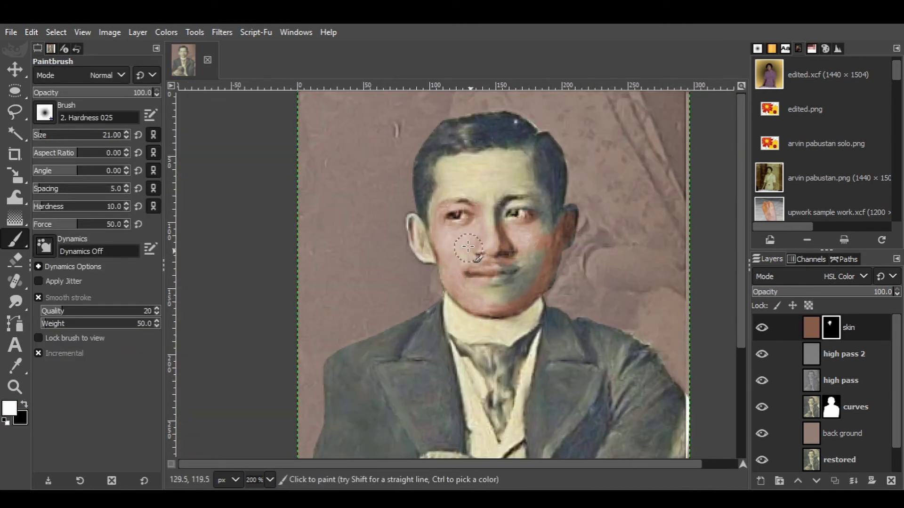
pyautogui.moveTo(537, 246)
pyautogui.mouseDown()
pyautogui.moveTo(485, 162)
pyautogui.moveTo(470, 168)
pyautogui.moveTo(500, 206)
pyautogui.mouseUp()
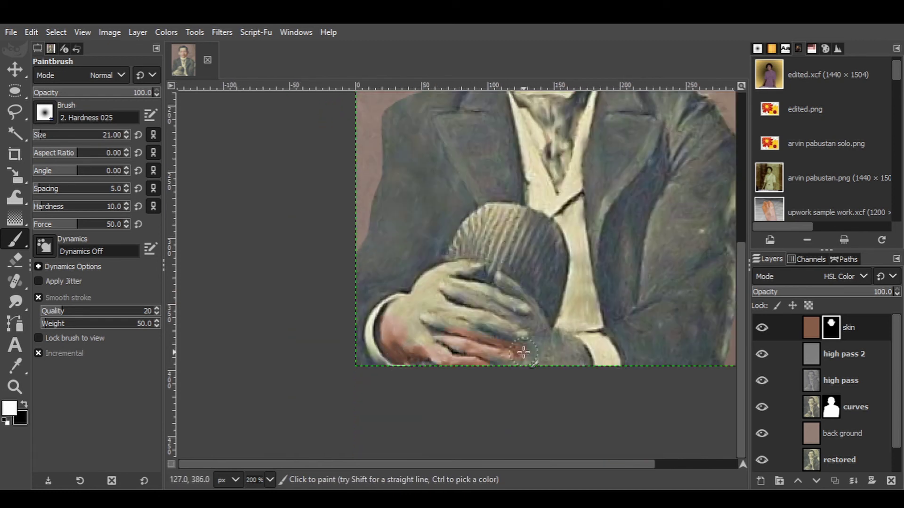
pyautogui.moveTo(523, 351); pyautogui.dragTo(446, 304)
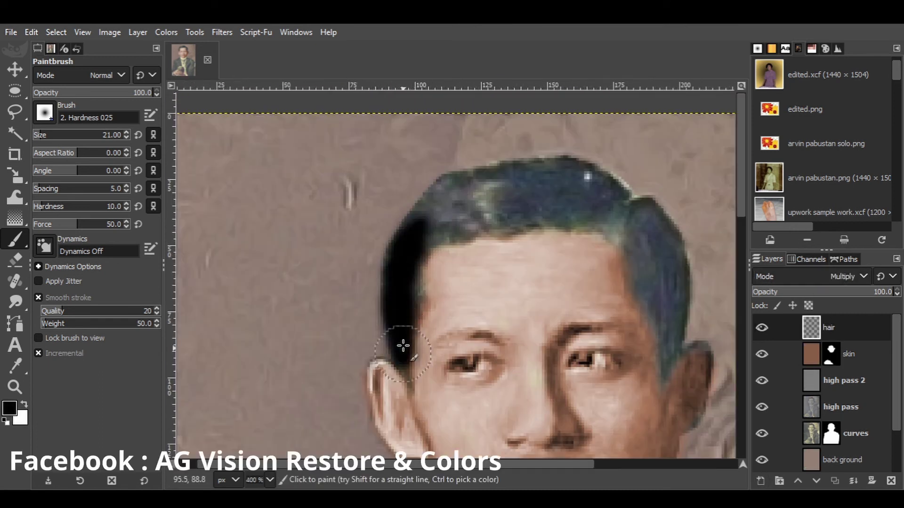
# Darken the hair with black paint on the 'hair' layer
pyautogui.moveTo(404, 345); pyautogui.dragTo(511, 226)
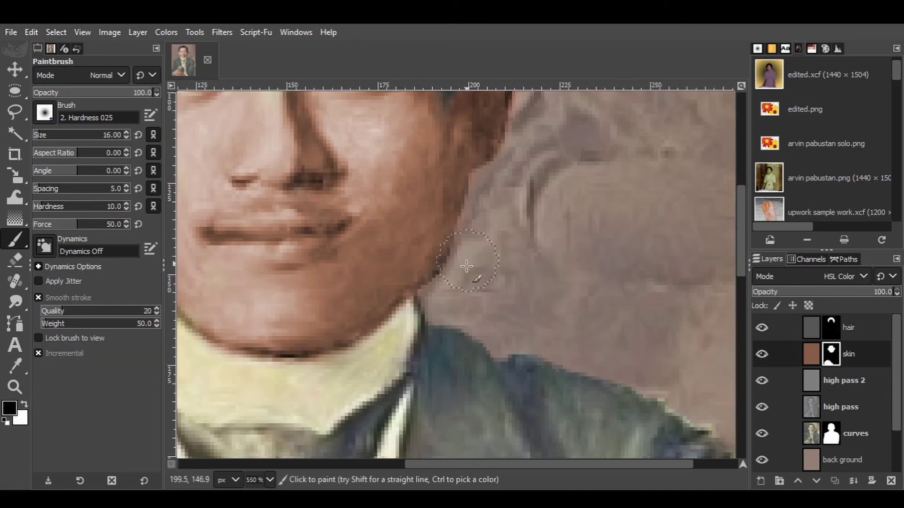
pyautogui.scroll(-5, 460, 271)
pyautogui.click(872, 337)
# Add a dark blue 'coat' layer and paint its mask white over both coat sides and the left shoulder
pyautogui.click(761, 480)
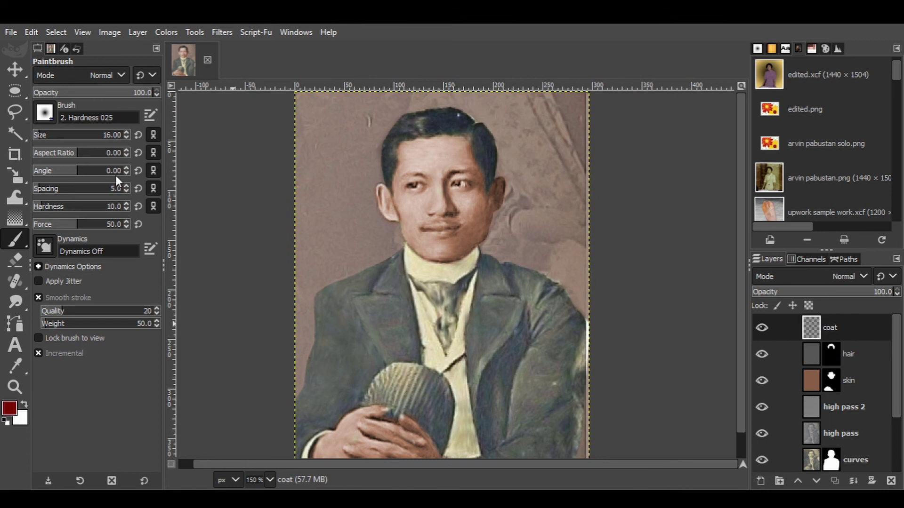
pyautogui.hotkey('ctrl', ',')
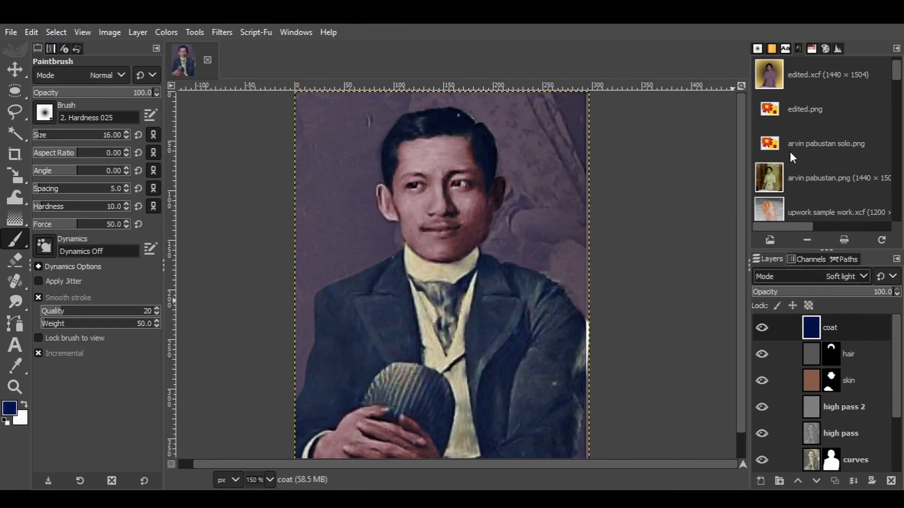
pyautogui.press('d')
pyautogui.press('x')
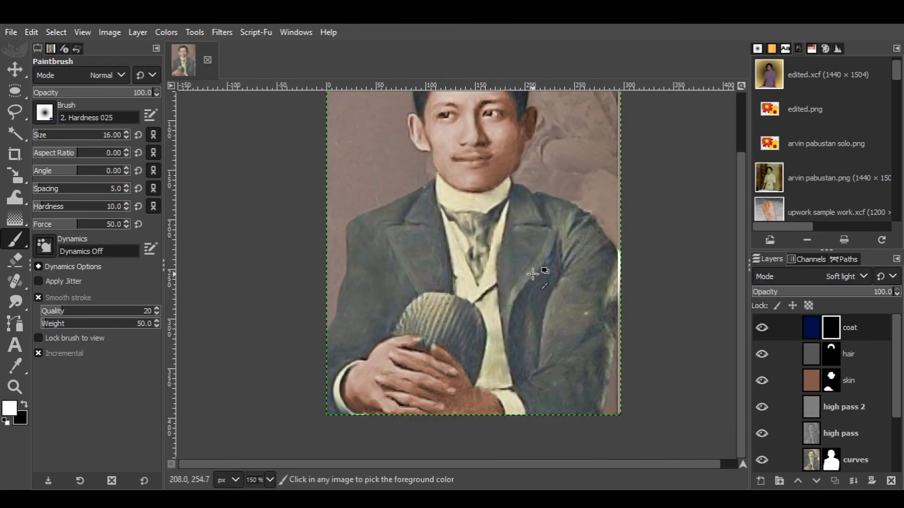
pyautogui.moveTo(541, 268)
pyautogui.mouseDown()
pyautogui.moveTo(515, 332)
pyautogui.moveTo(620, 339)
pyautogui.moveTo(544, 334)
pyautogui.moveTo(606, 282)
pyautogui.moveTo(524, 248)
pyautogui.moveTo(514, 369)
pyautogui.moveTo(587, 281)
pyautogui.mouseUp()
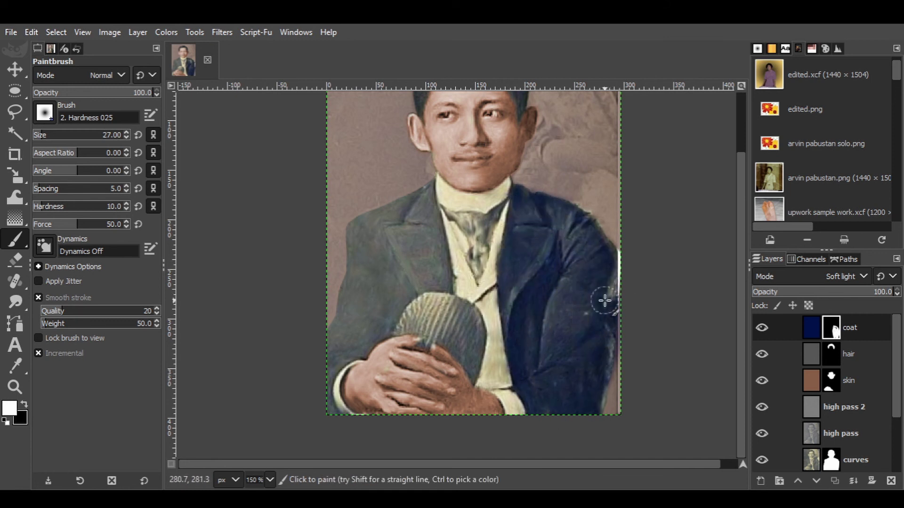
pyautogui.moveTo(520, 322)
pyautogui.mouseDown()
pyautogui.moveTo(414, 262)
pyautogui.moveTo(373, 347)
pyautogui.mouseUp()
pyautogui.scroll(1, 414, 262)
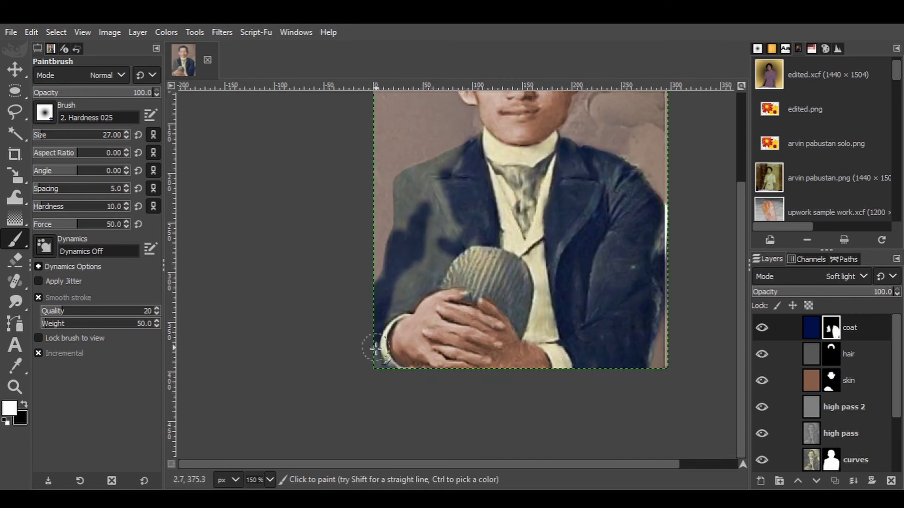
pyautogui.scroll(1, 470, 219)
pyautogui.scroll(-1, 471, 219)
pyautogui.moveTo(461, 212); pyautogui.dragTo(424, 263)
pyautogui.scroll(-1, 549, 157)
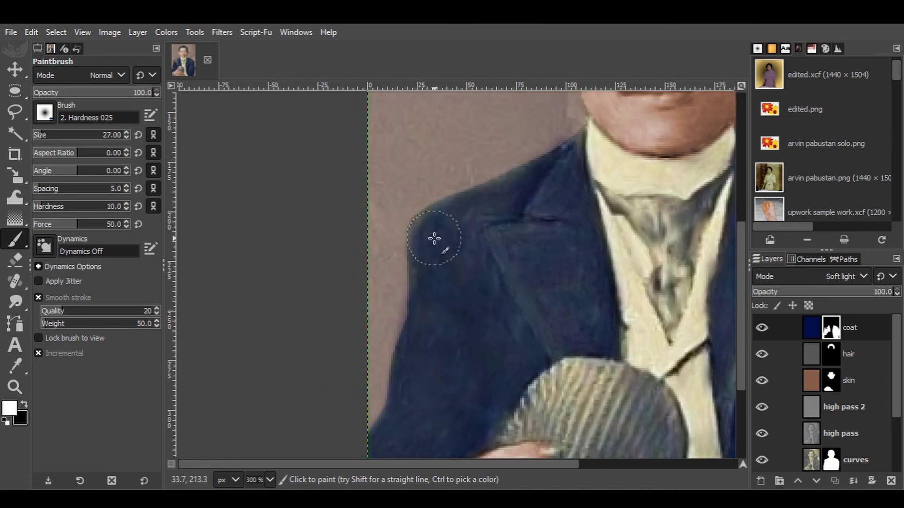
pyautogui.scroll(-1, 434, 238)
# Name the new layer 'tie and lips face', fill it pink, hide it behind a black mask, and set HSL Color mode
pyautogui.write('tie and lips face')
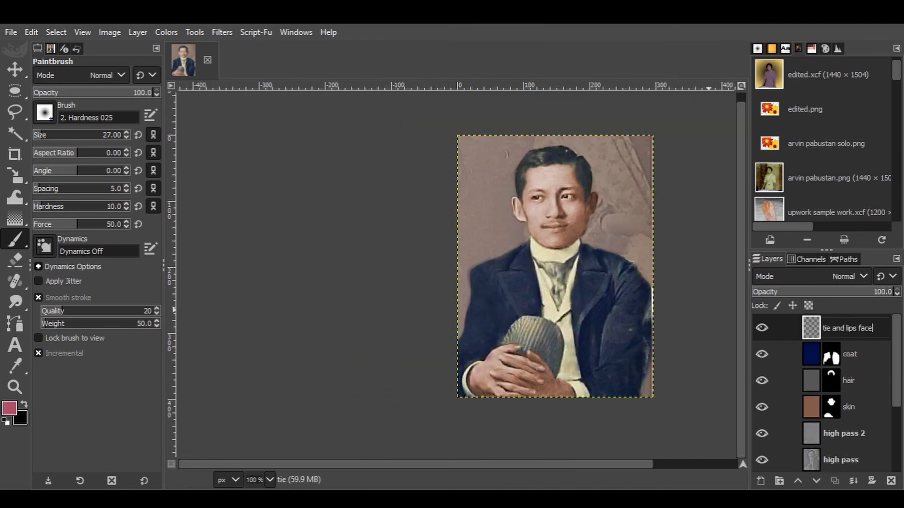
pyautogui.press('Return')
pyautogui.hotkey('ctrl', ',')
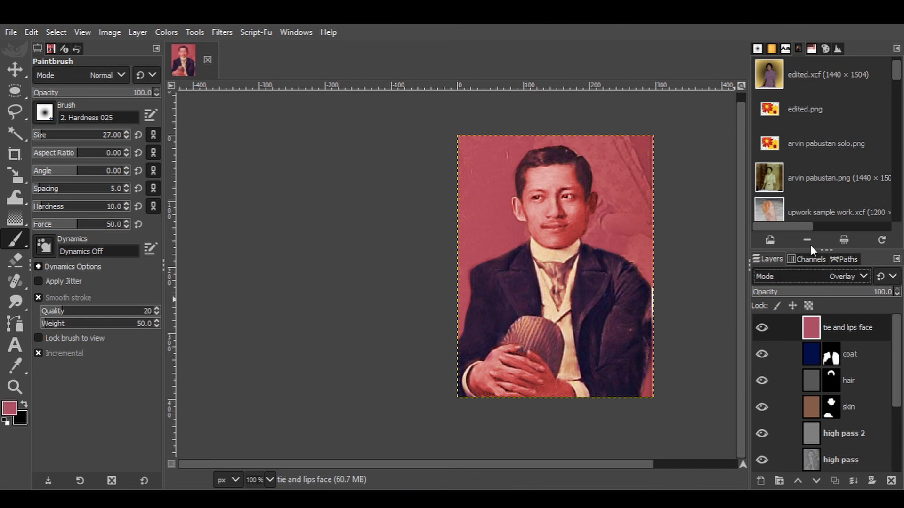
pyautogui.click(847, 277)
pyautogui.scroll(7, 550, 227)
# Paint white on the mask with a smaller brush to tint the lips and tie pink
pyautogui.press('[')
pyautogui.press('[')
pyautogui.press('[')
pyautogui.press('x')
pyautogui.moveTo(584, 233)
pyautogui.mouseDown()
pyautogui.moveTo(379, 245)
pyautogui.moveTo(601, 262)
pyautogui.mouseUp()
pyautogui.scroll(-5, 565, 318)
pyautogui.moveTo(452, 268)
pyautogui.mouseDown()
pyautogui.moveTo(522, 304)
pyautogui.moveTo(565, 376)
pyautogui.mouseUp()
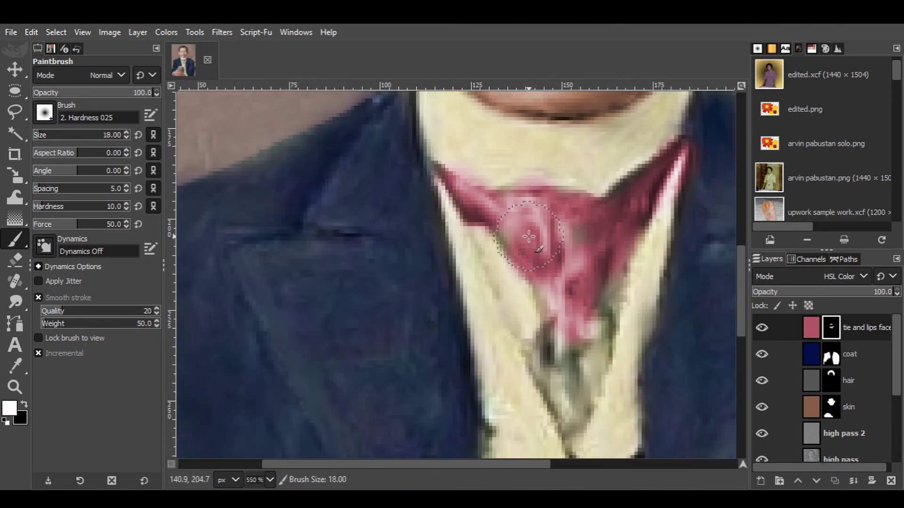
pyautogui.moveTo(546, 329); pyautogui.dragTo(551, 414)
# Paint black with a finer brush to remove pink spilling past the tie edges
pyautogui.press('x')
pyautogui.moveTo(700, 218); pyautogui.dragTo(661, 226)
pyautogui.press('[')
pyautogui.press('[')
pyautogui.press('[')
pyautogui.scroll(-5, 492, 336)
pyautogui.hscroll(2, 492, 336)
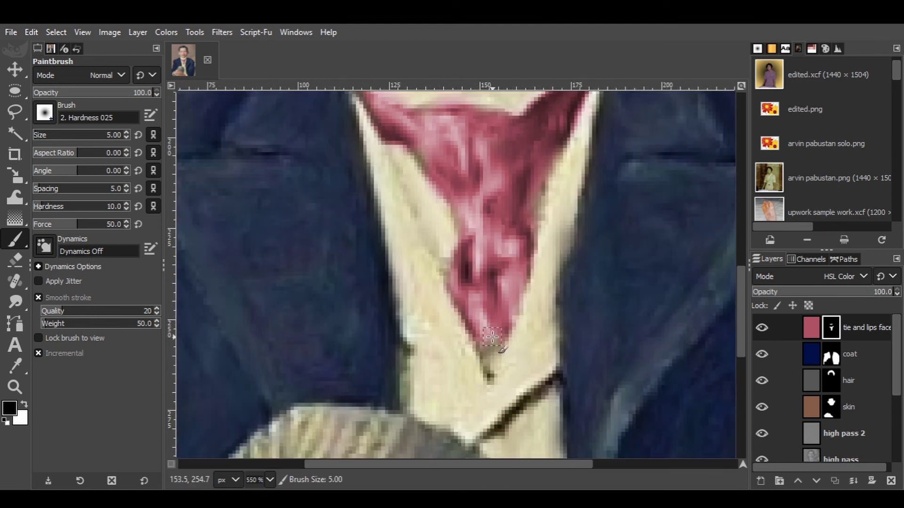
pyautogui.scroll(-3, 507, 267)
pyautogui.scroll(-6, 485, 323)
# Airbrush a soft pink blush onto the cheeks through the 'tie and lips face' mask
pyautogui.press('a')
pyautogui.scroll(9, 384, 292)
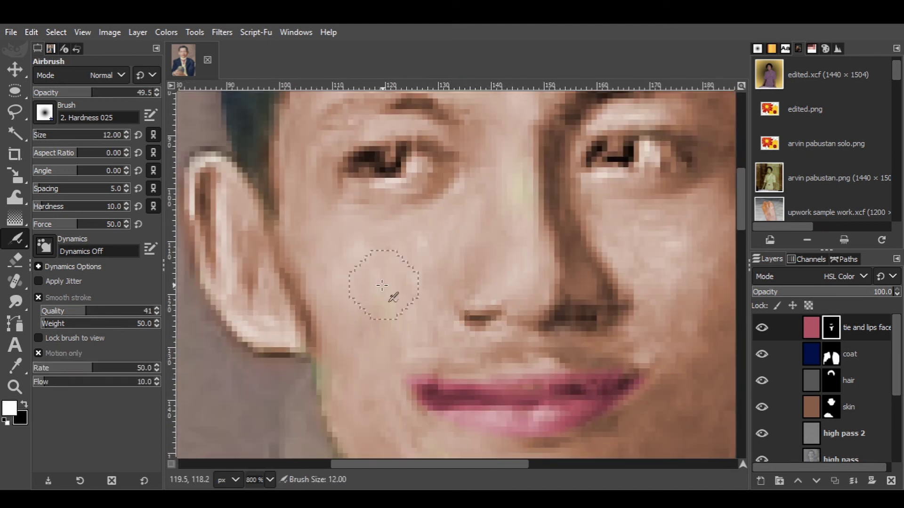
pyautogui.scroll(-2, 353, 247)
pyautogui.scroll(2, 468, 259)
pyautogui.scroll(1, 313, 330)
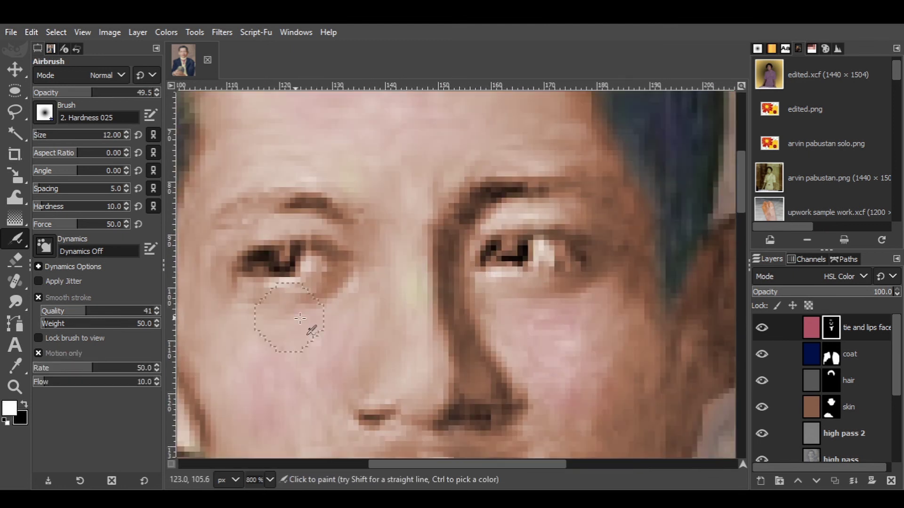
pyautogui.scroll(-3, 313, 330)
pyautogui.click(831, 328)
pyautogui.press('-')
pyautogui.press('-')
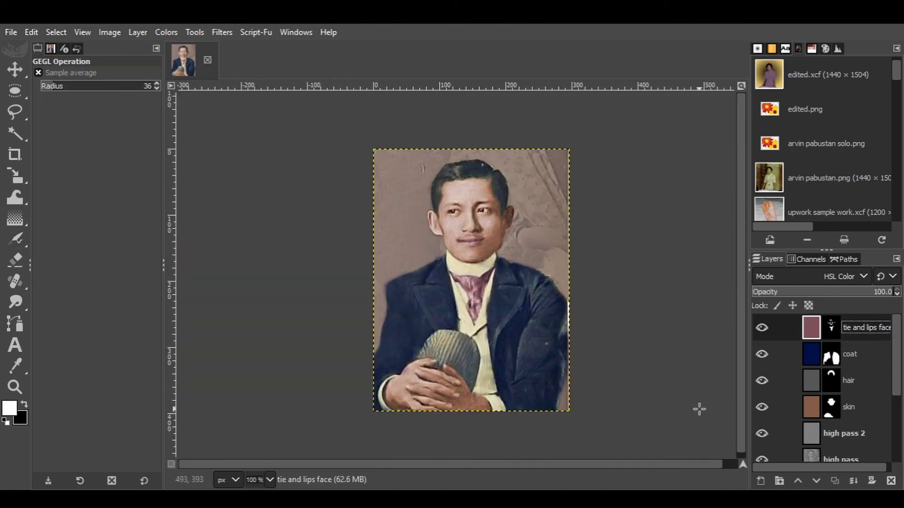
pyautogui.click(808, 365)
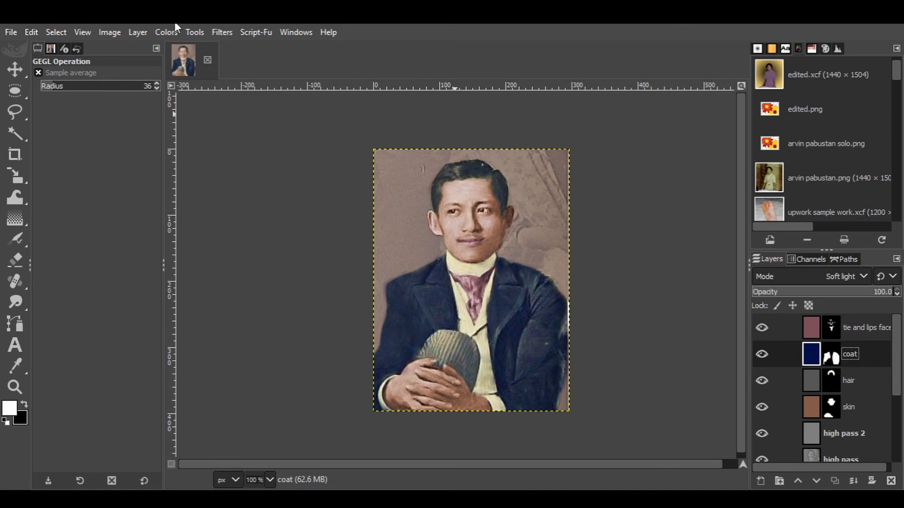